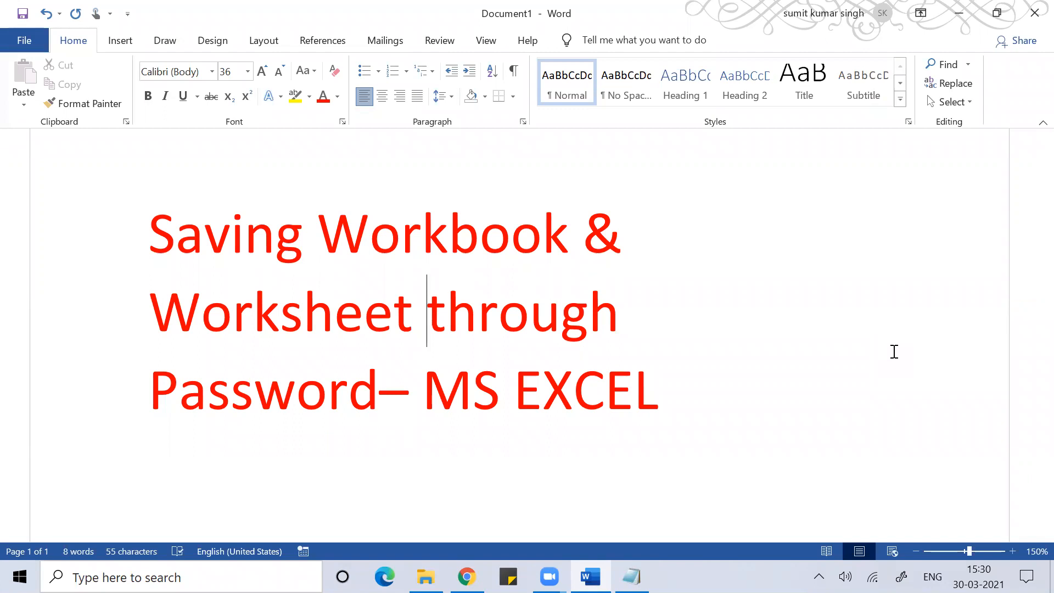
- Minimize the Word title document so the Windows desktop is showing
key(super+d)
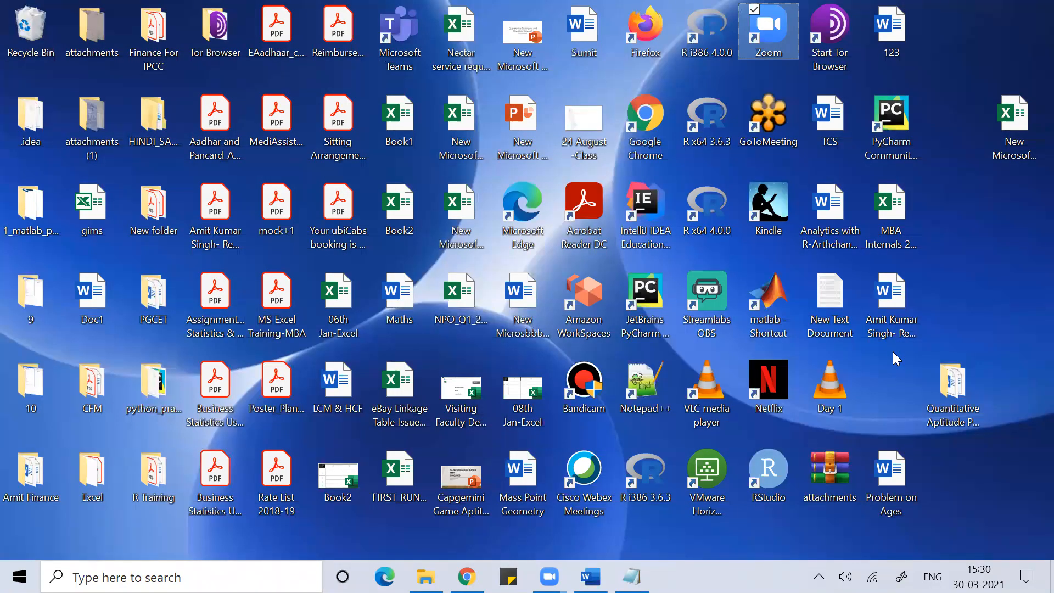
- Launch Excel from the Run box, then return to the desktop
key(super+r)
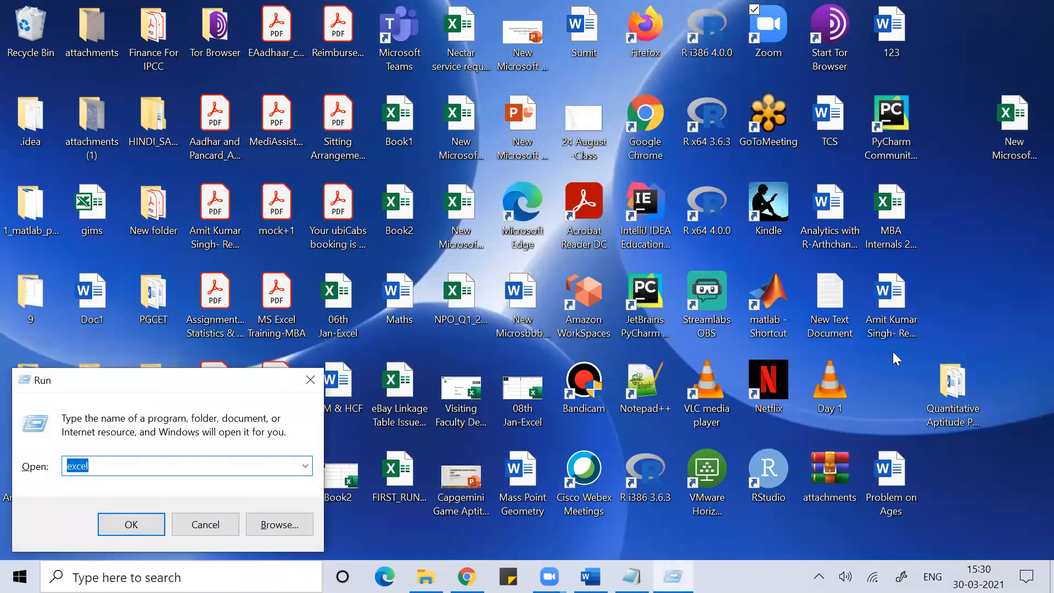
text(excel)
key(Return)
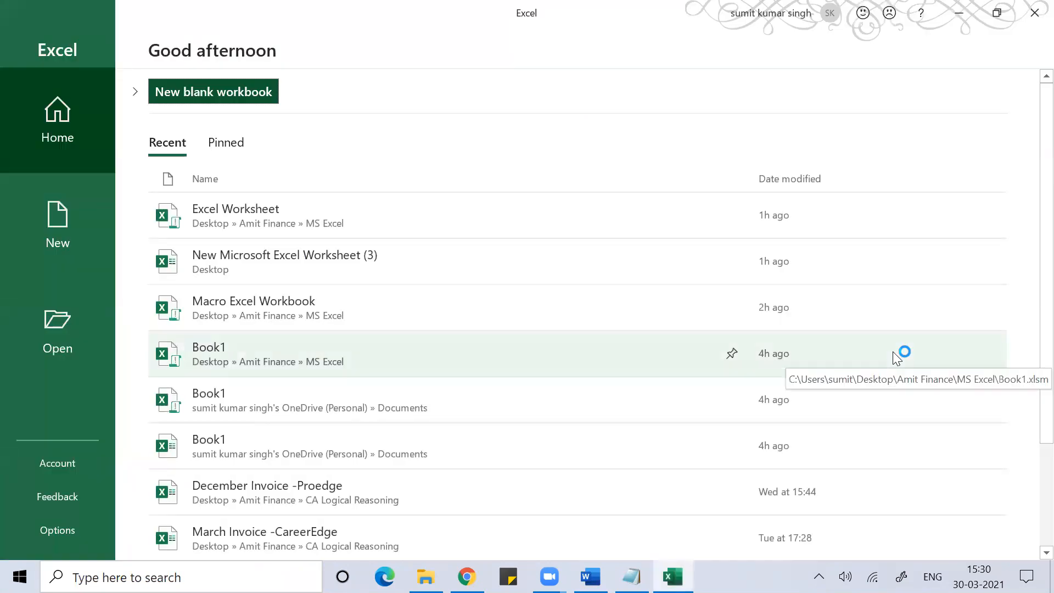
key(super+d)
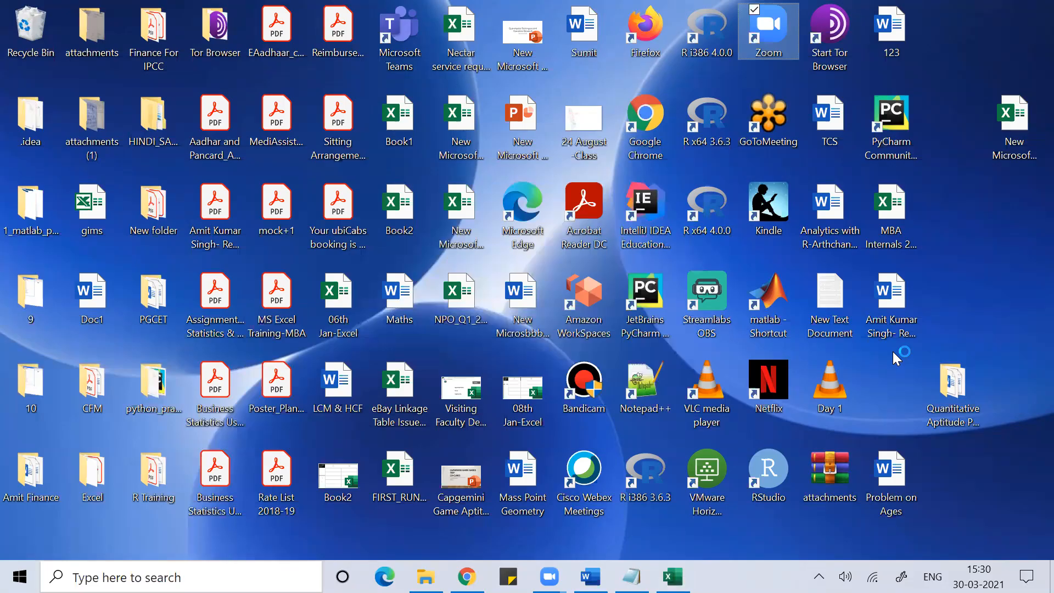
- Open the New Microsoft Excel Worksheet (3) file from the desktop in Excel
right_click(972, 240)
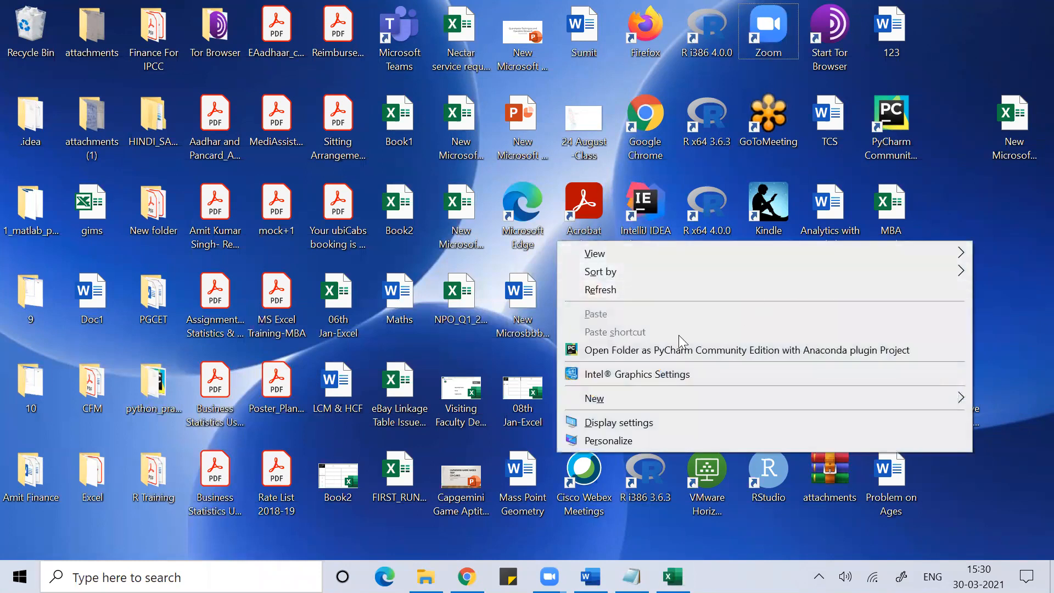
mouse_move(637, 398)
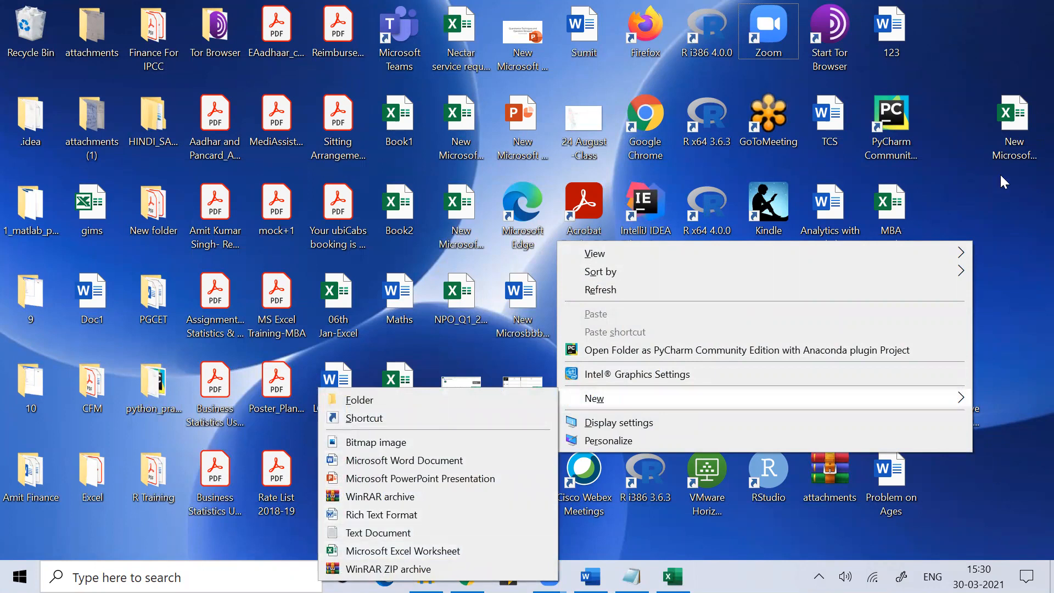
click(983, 202)
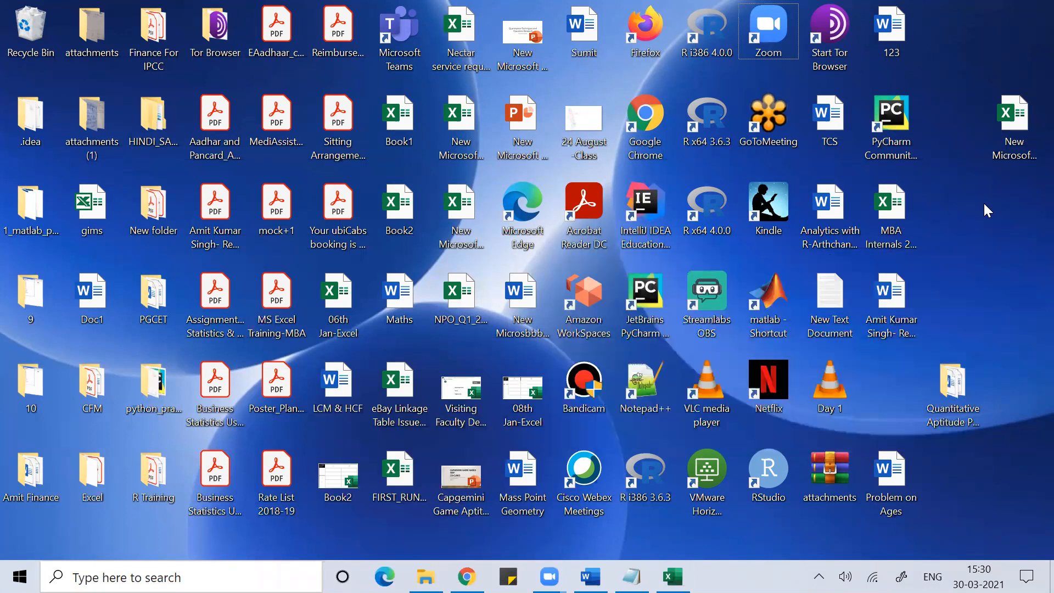
click(1024, 111)
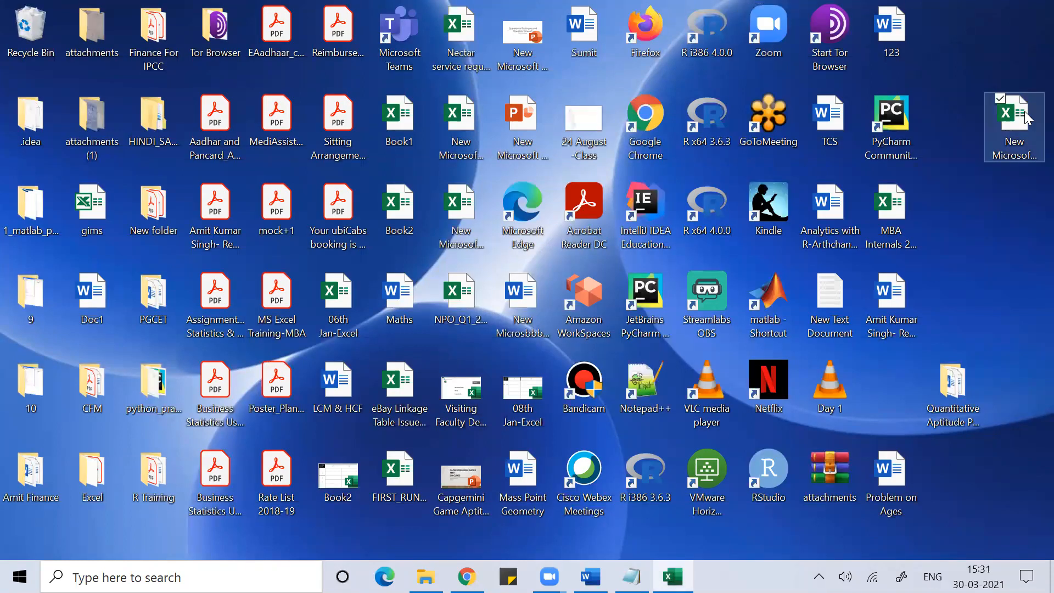
double_click(1025, 111)
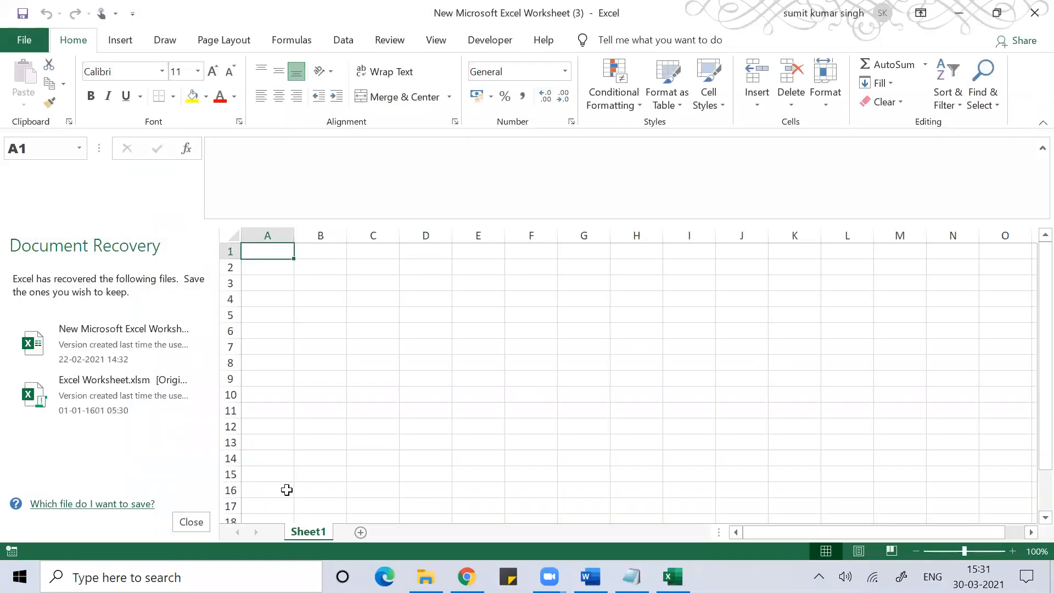
- Close Document Recovery and open the recent Excel Worksheet.xlsm, reaching its password prompt
click(191, 522)
click(308, 423)
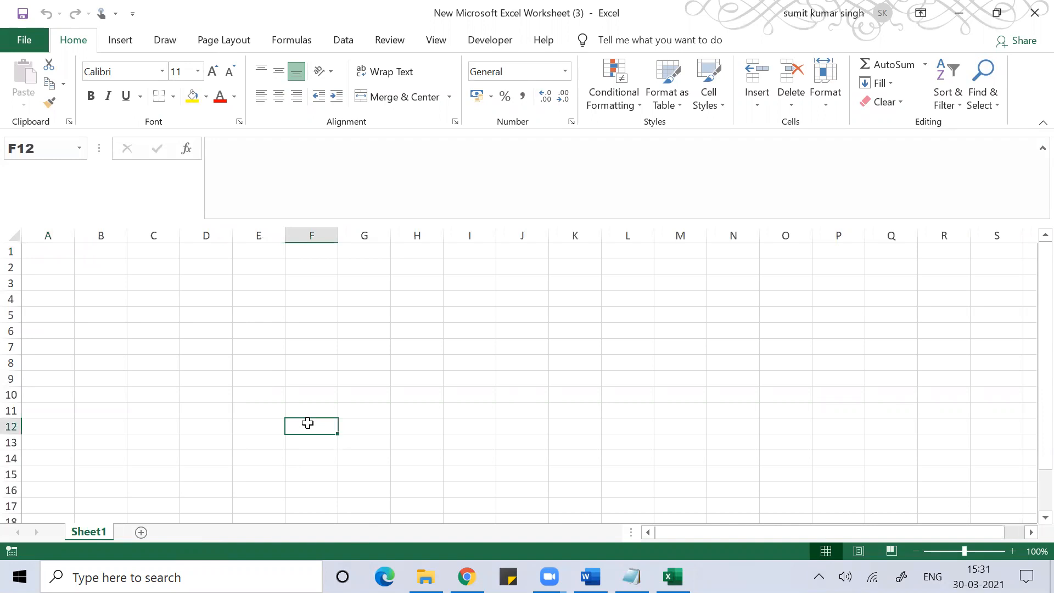
key(alt)
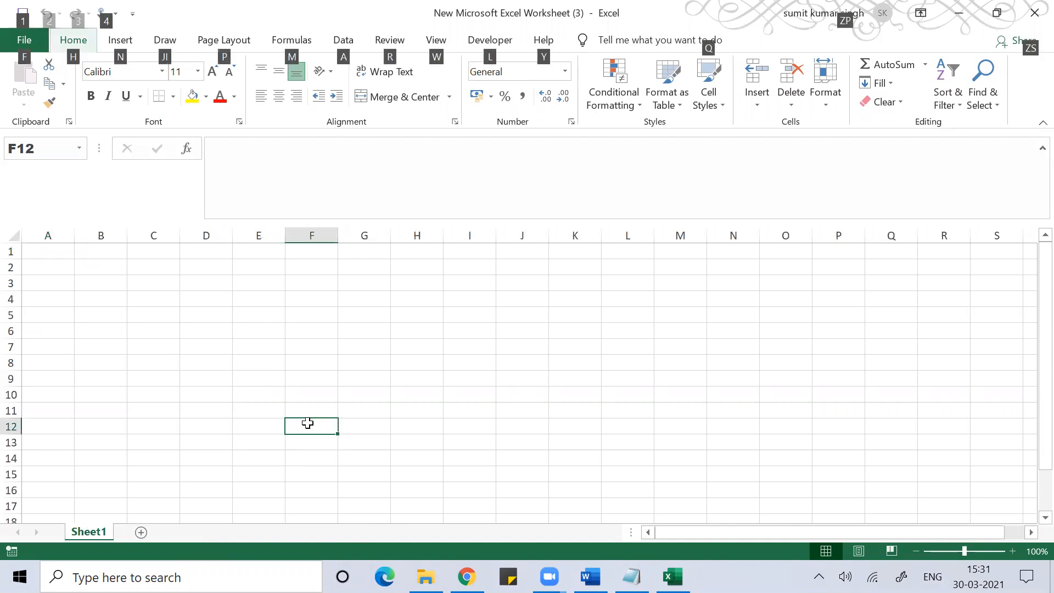
key(f)
key(o)
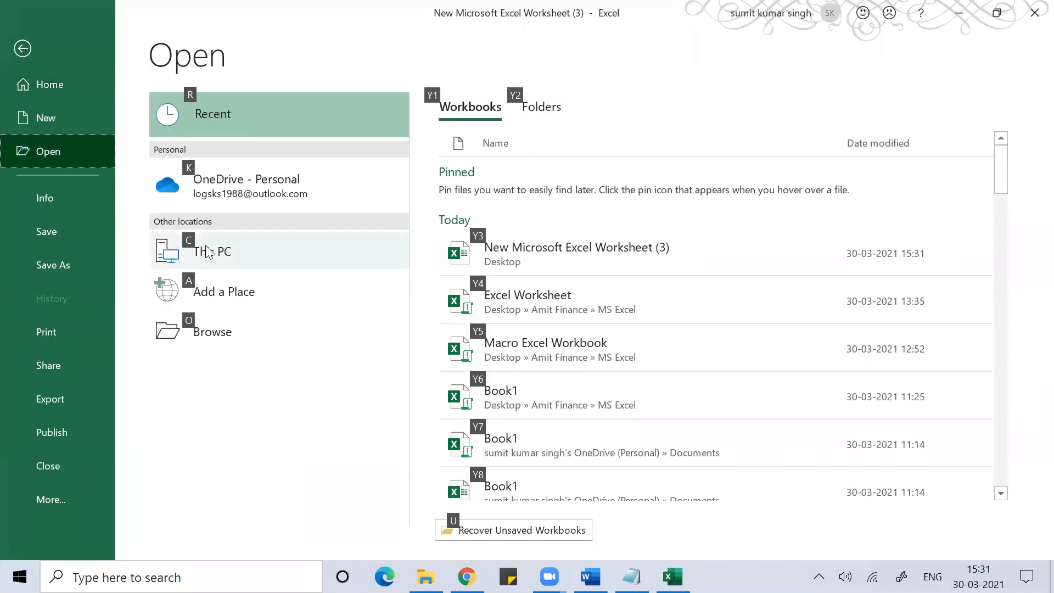
click(533, 299)
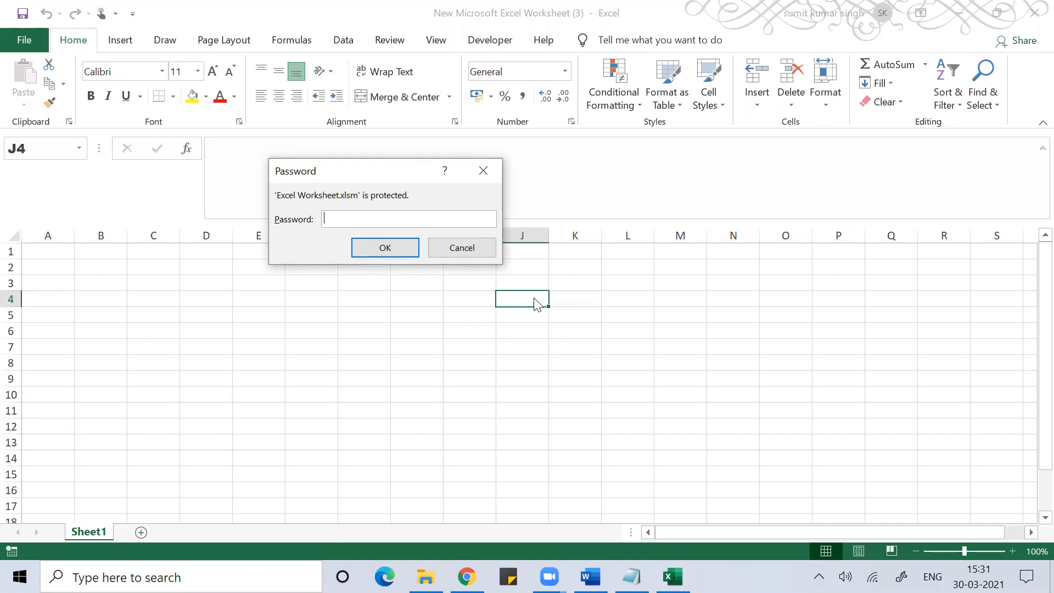
- Enter the open password, re-enter it in the macro's box, dismiss the welcome, and create new Book1
text(123)
key(Return)
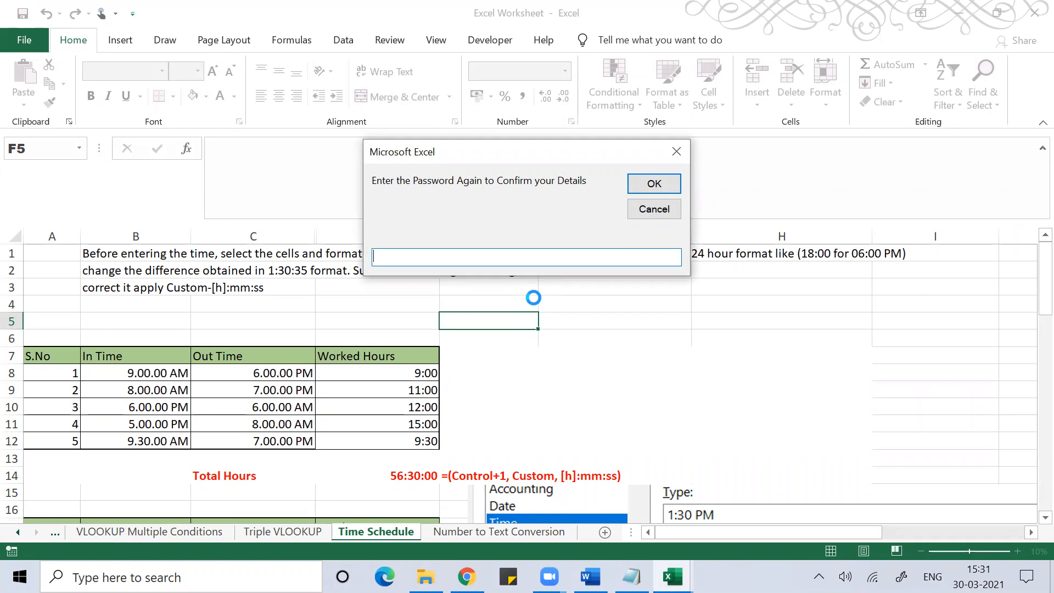
text(123)
click(658, 185)
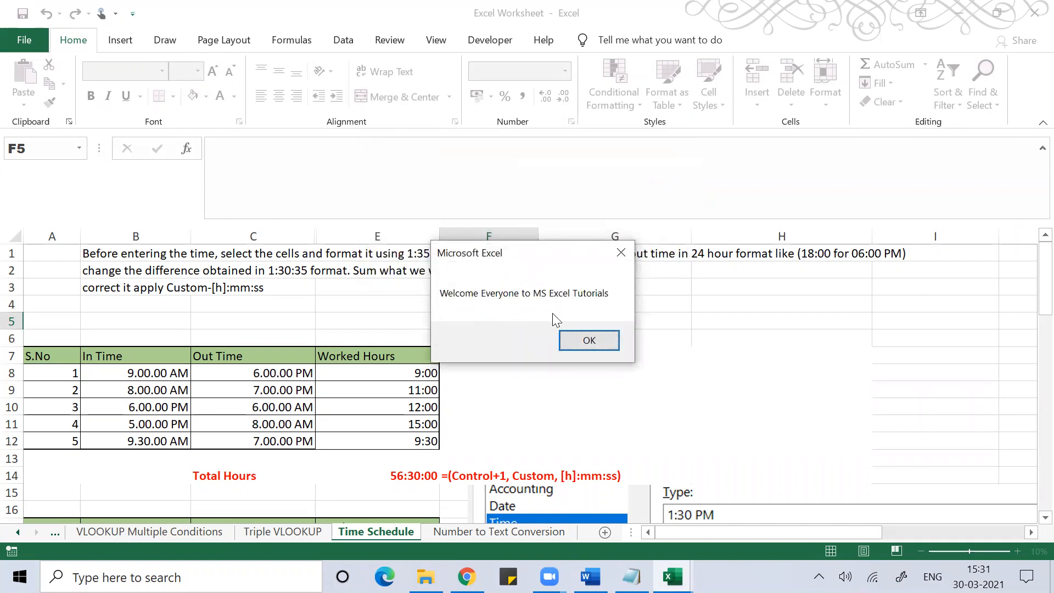
click(583, 340)
click(607, 367)
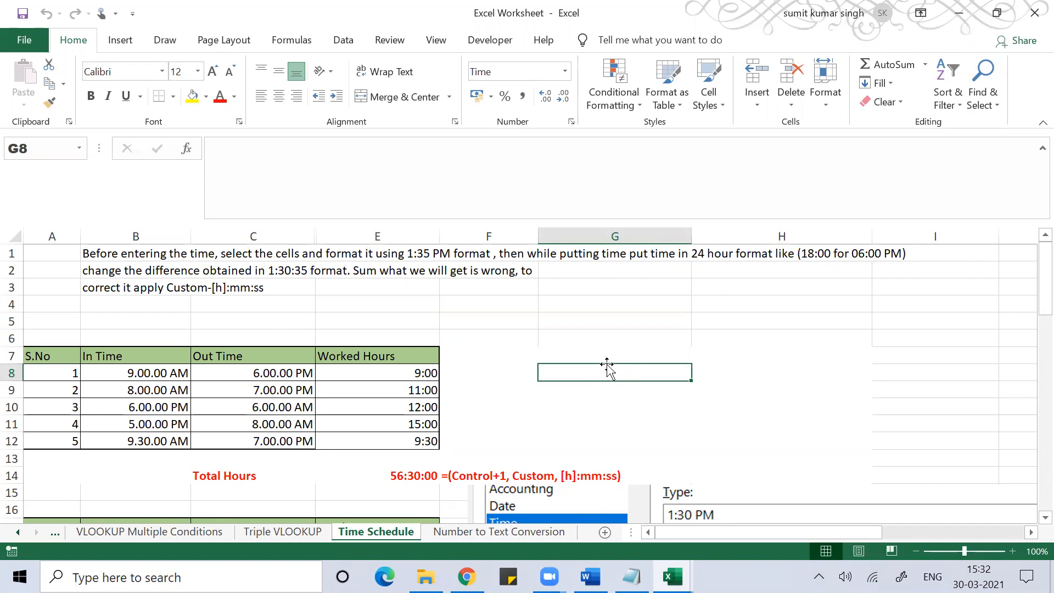
key(ctrl+n)
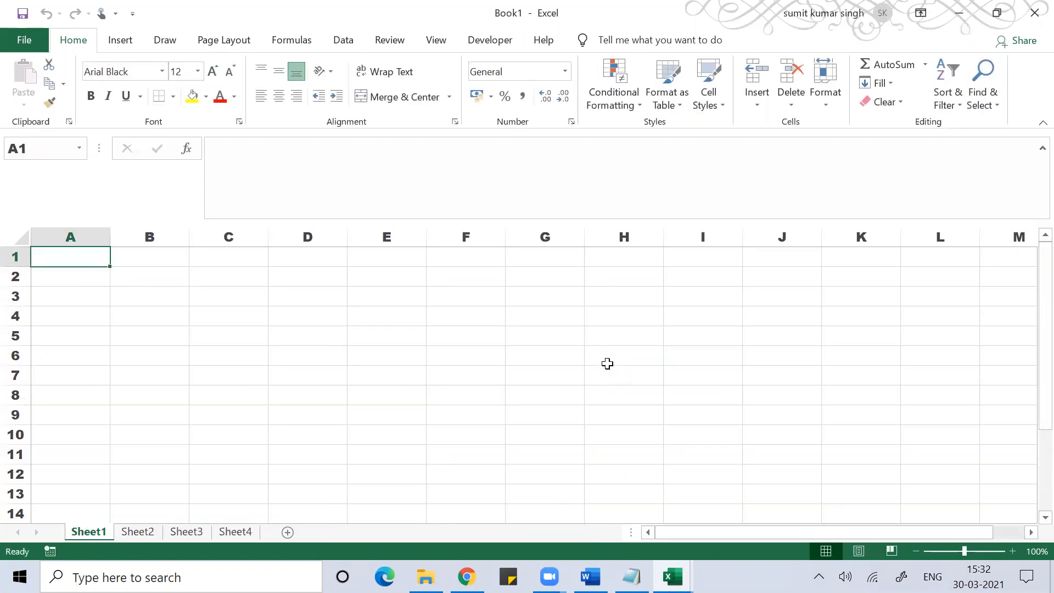
- Encrypt Book1 with an open password, confirming it twice via Protect Workbook
key(alt+f)
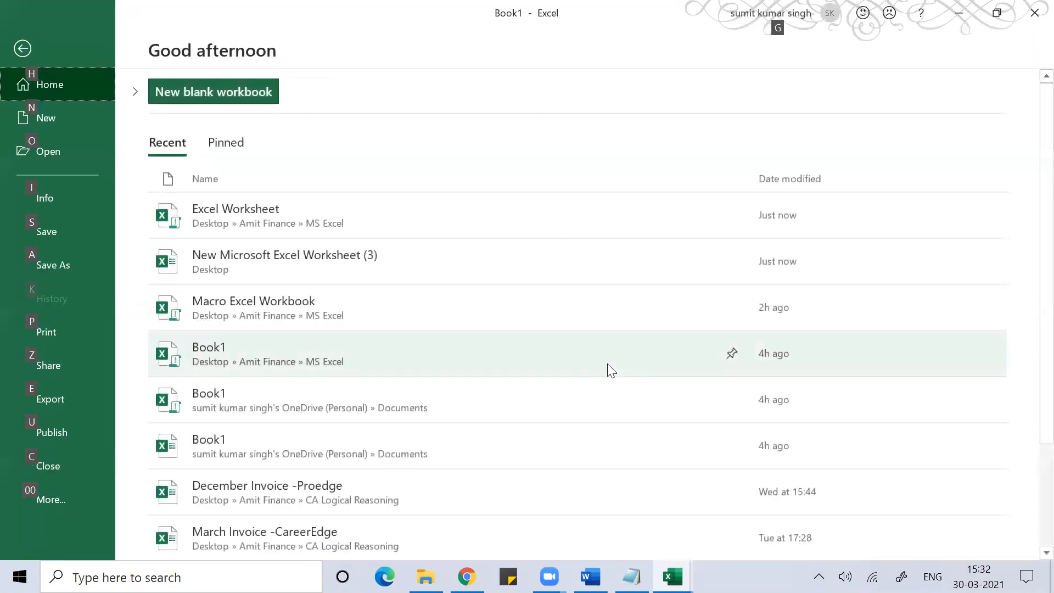
key(i)
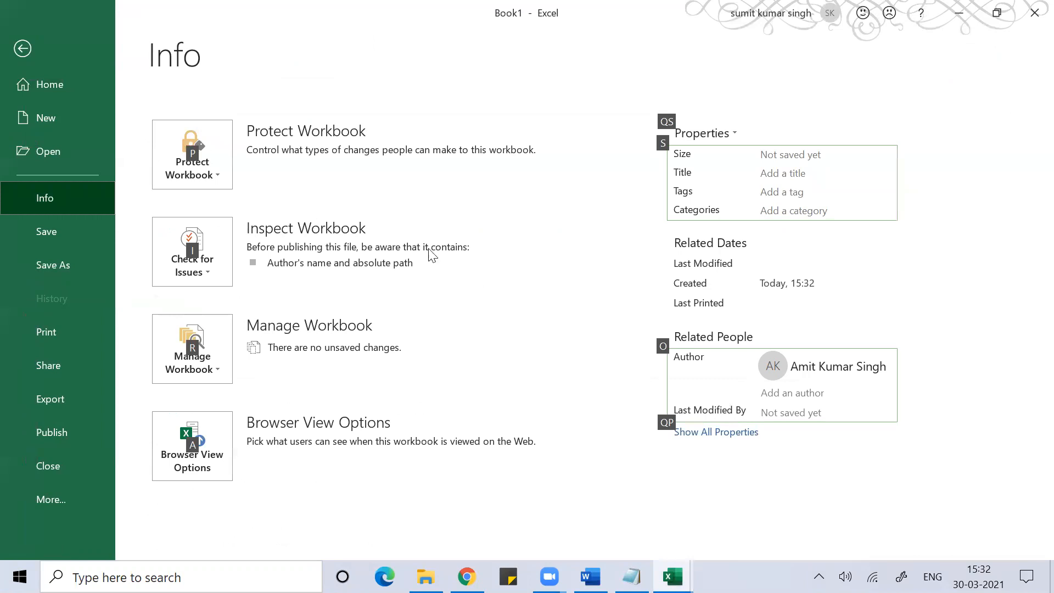
click(205, 148)
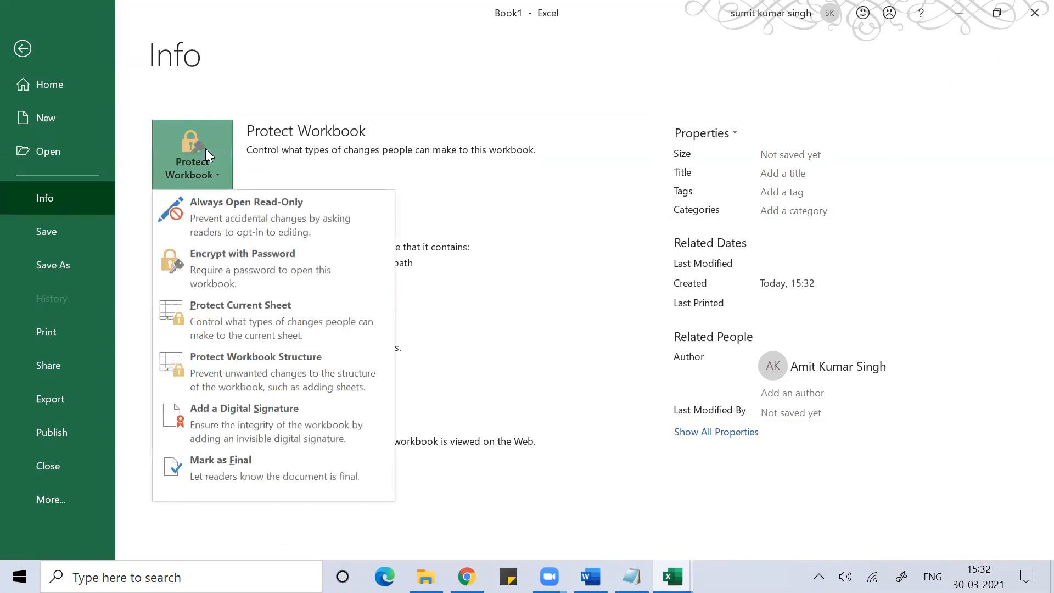
click(223, 261)
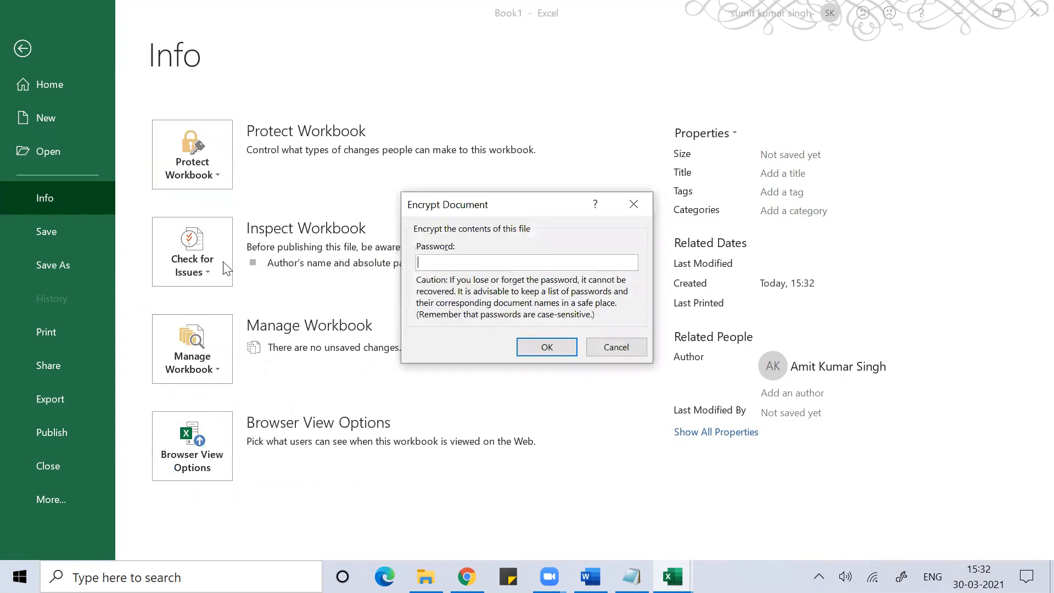
text(1234)
click(547, 346)
text(1234)
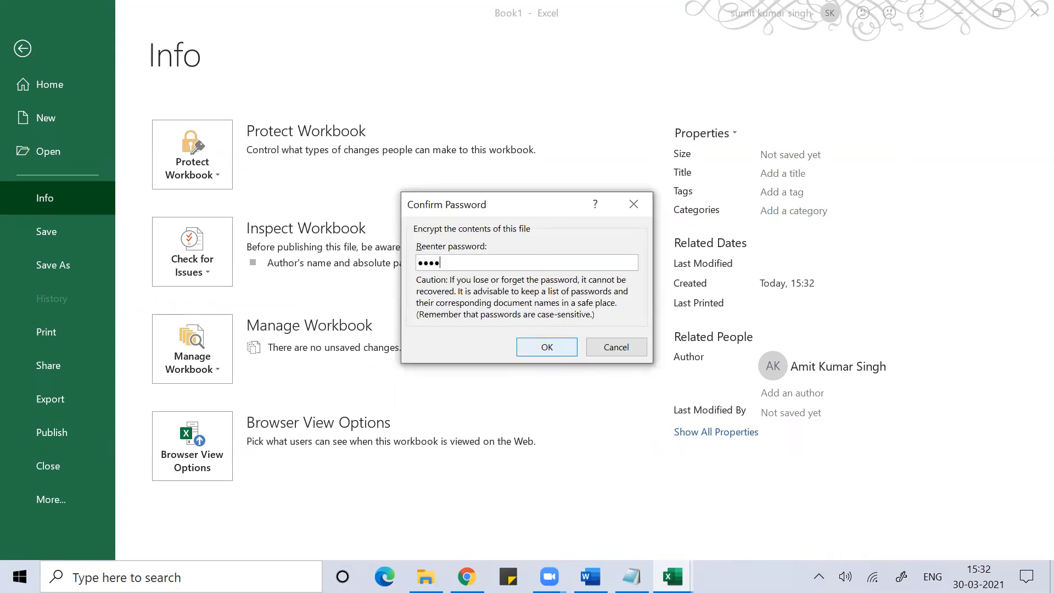
click(547, 347)
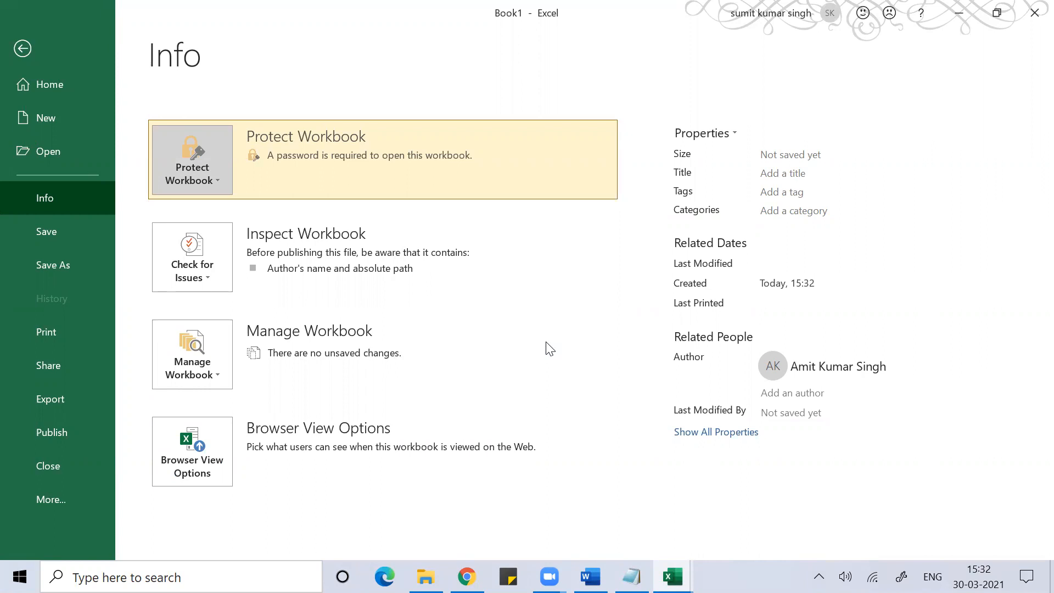
key(Escape)
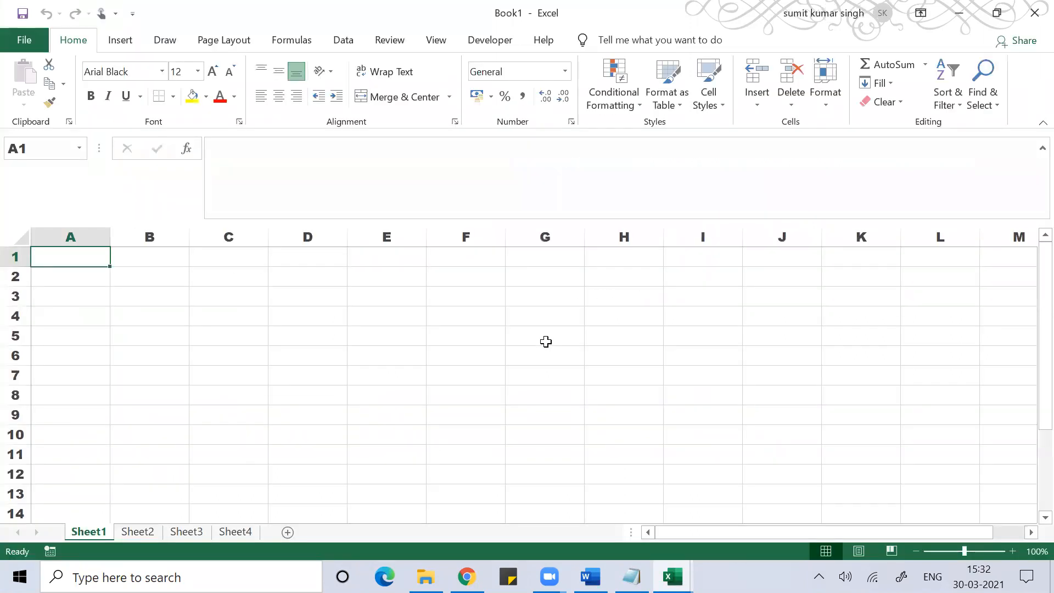
key(F12)
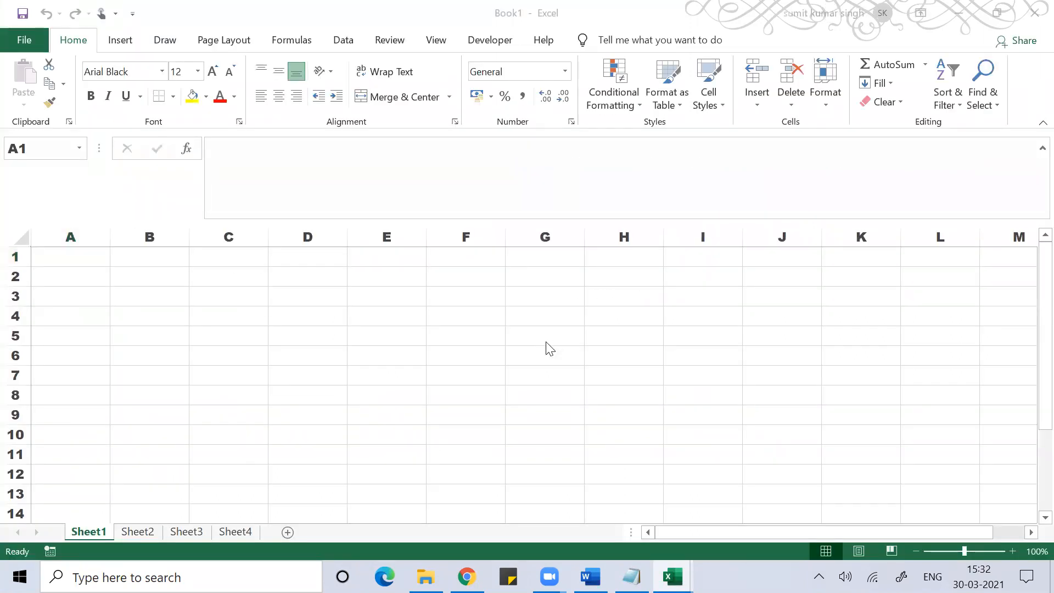
click(386, 43)
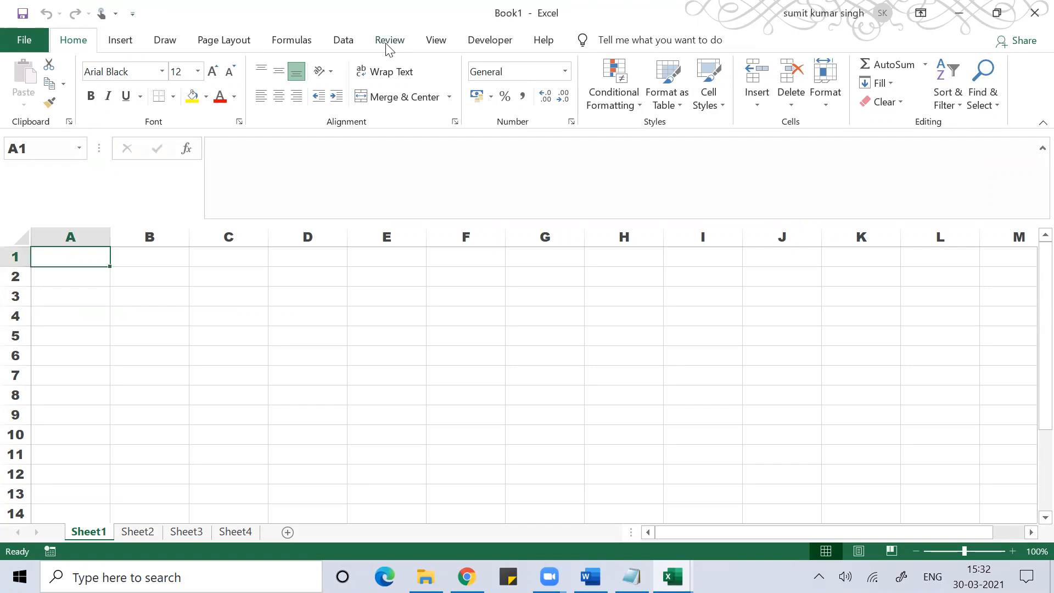
click(388, 44)
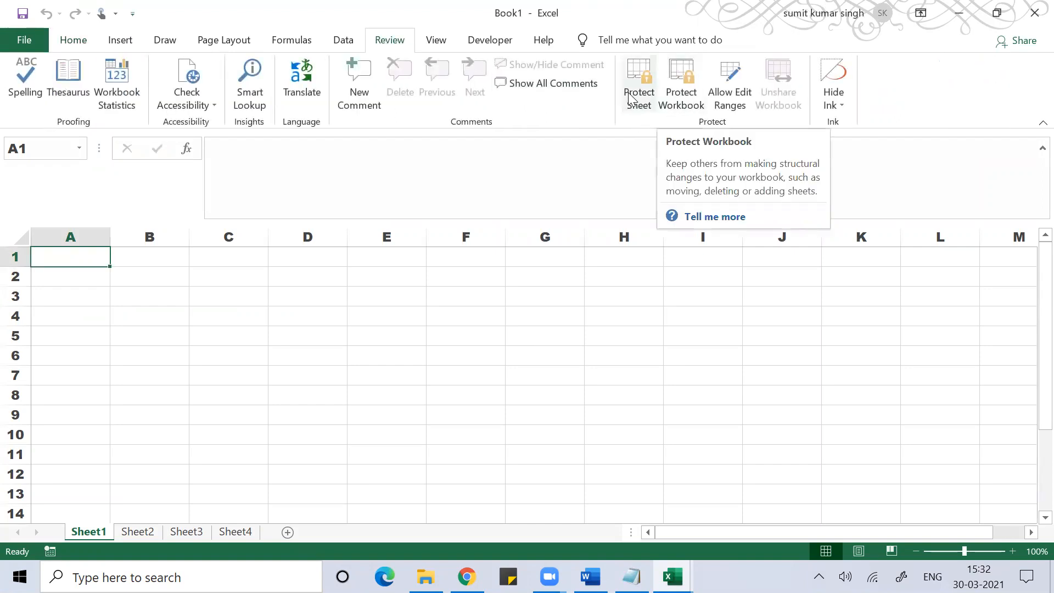
click(672, 85)
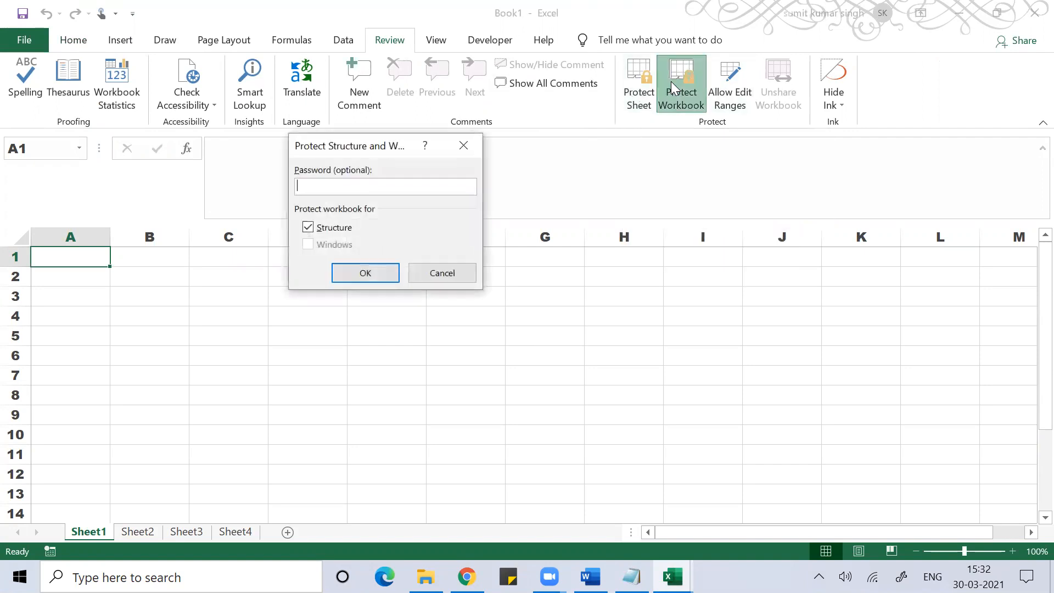
click(463, 144)
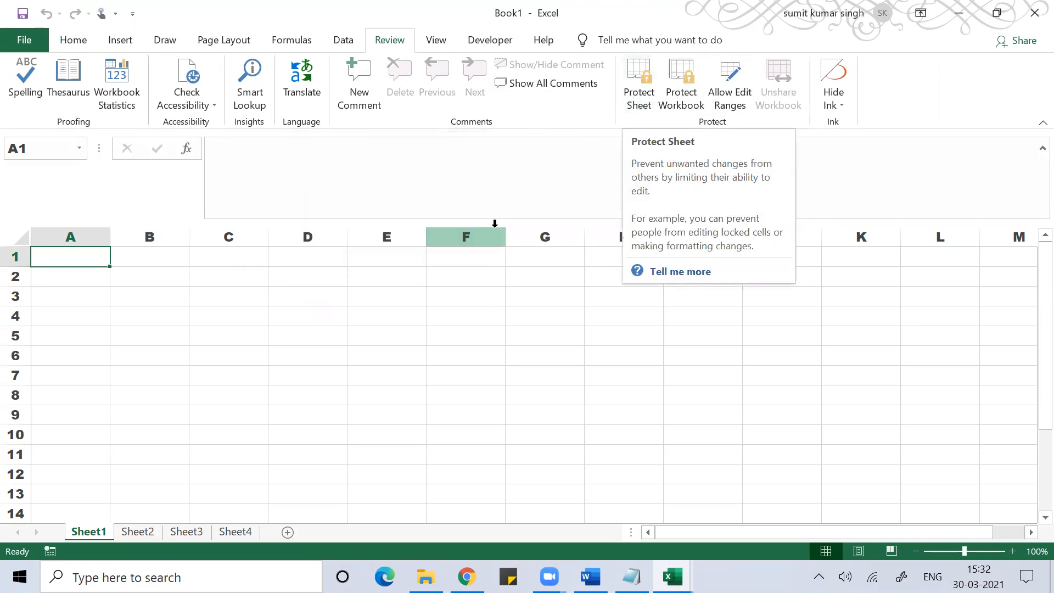
click(646, 72)
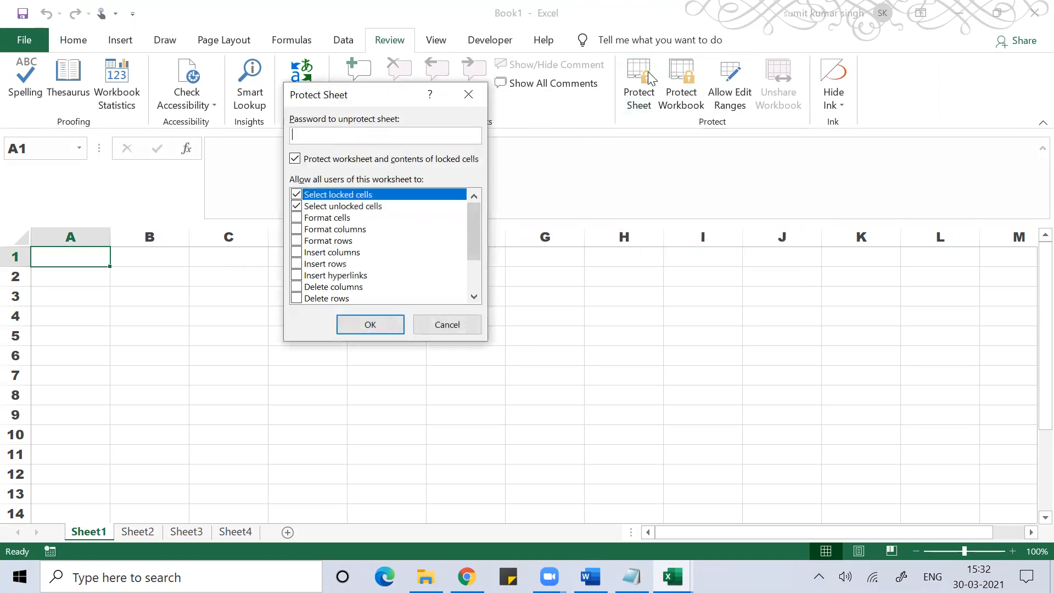
click(453, 102)
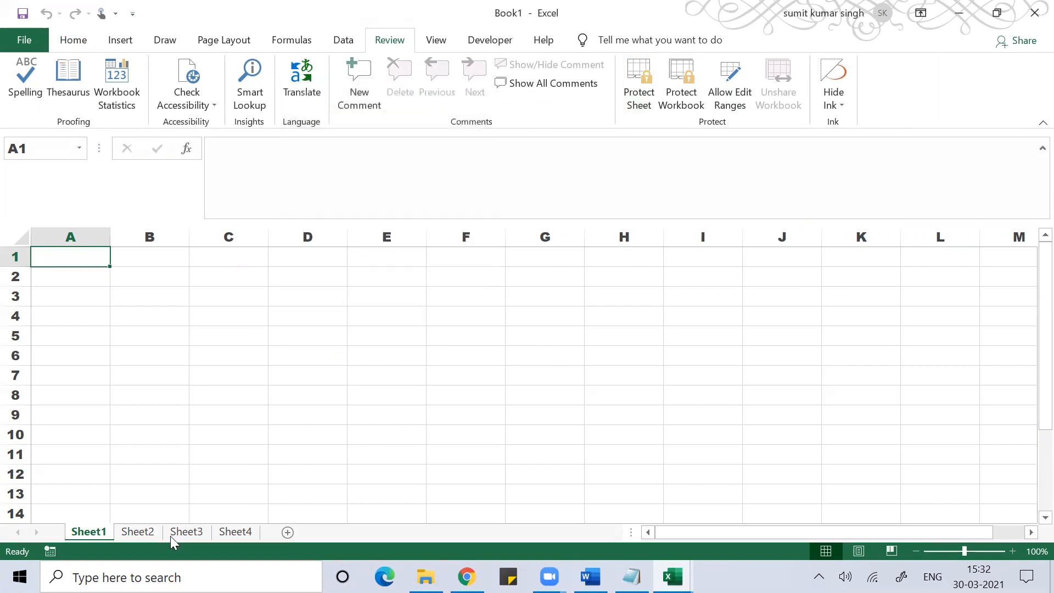
right_click(97, 532)
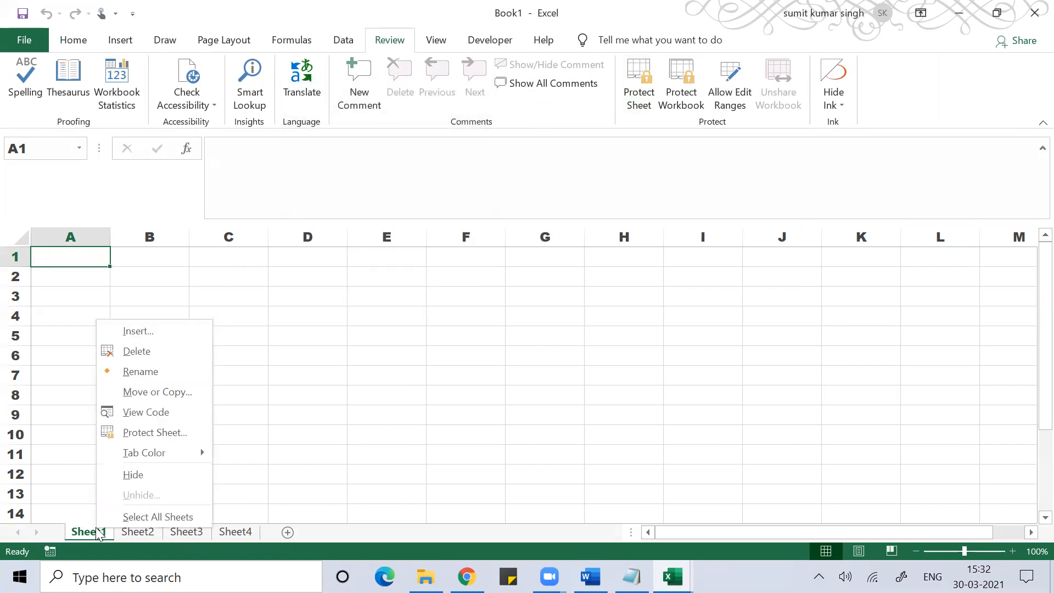
click(153, 432)
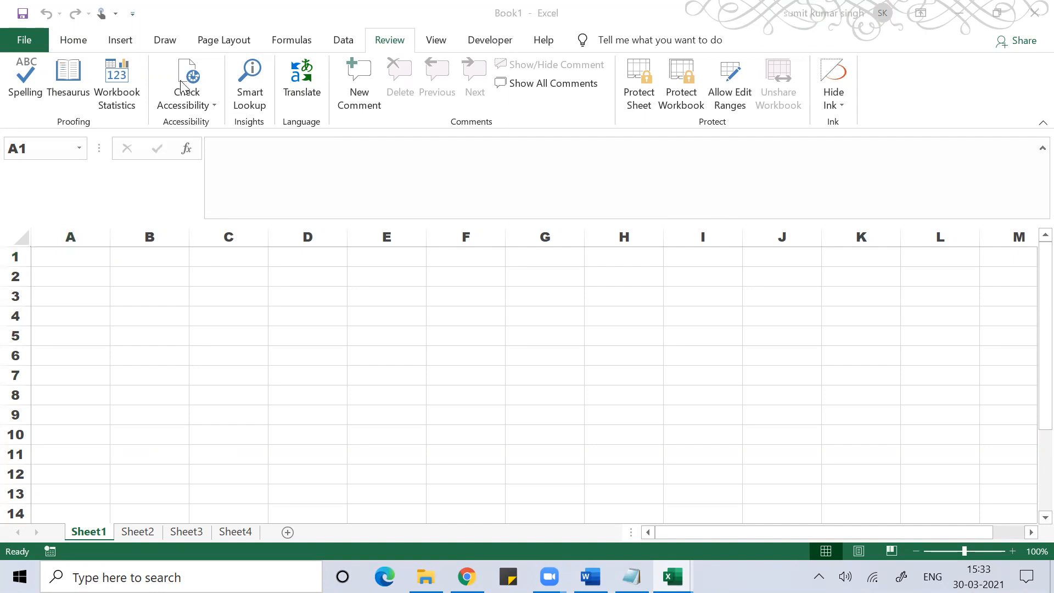
click(17, 34)
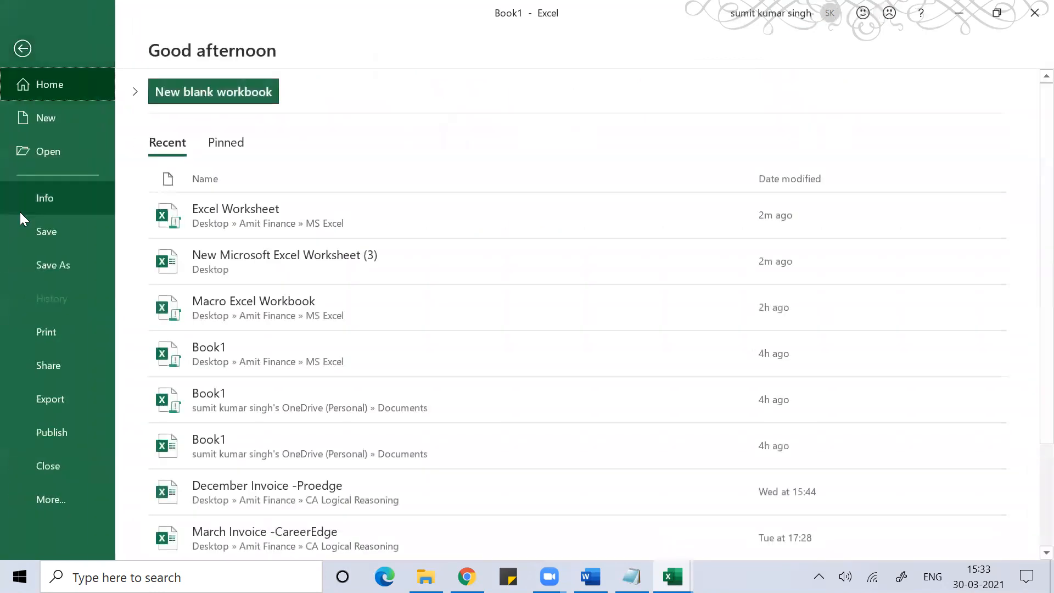
click(46, 498)
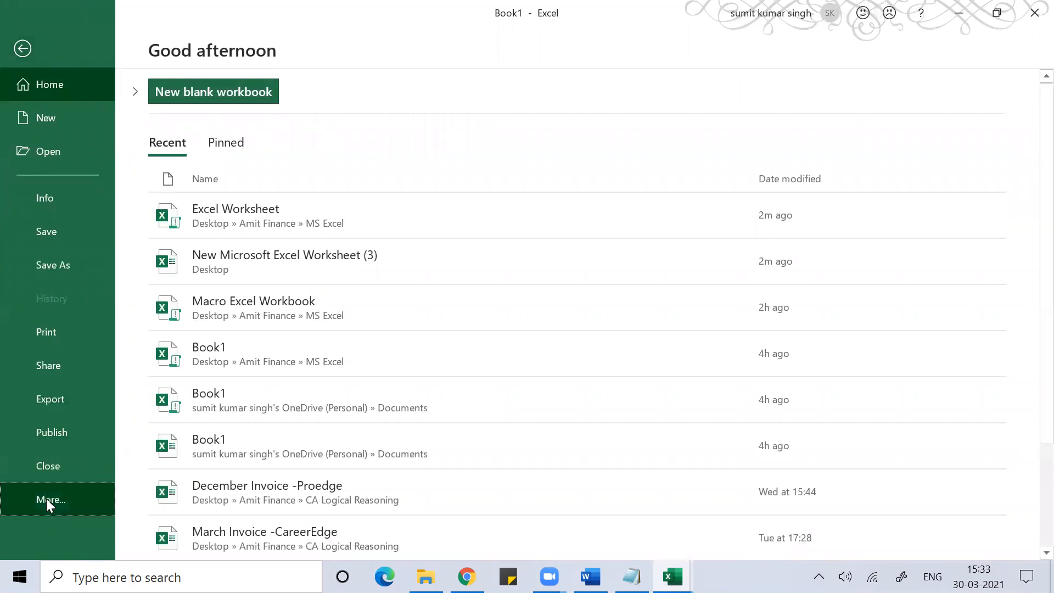
click(166, 497)
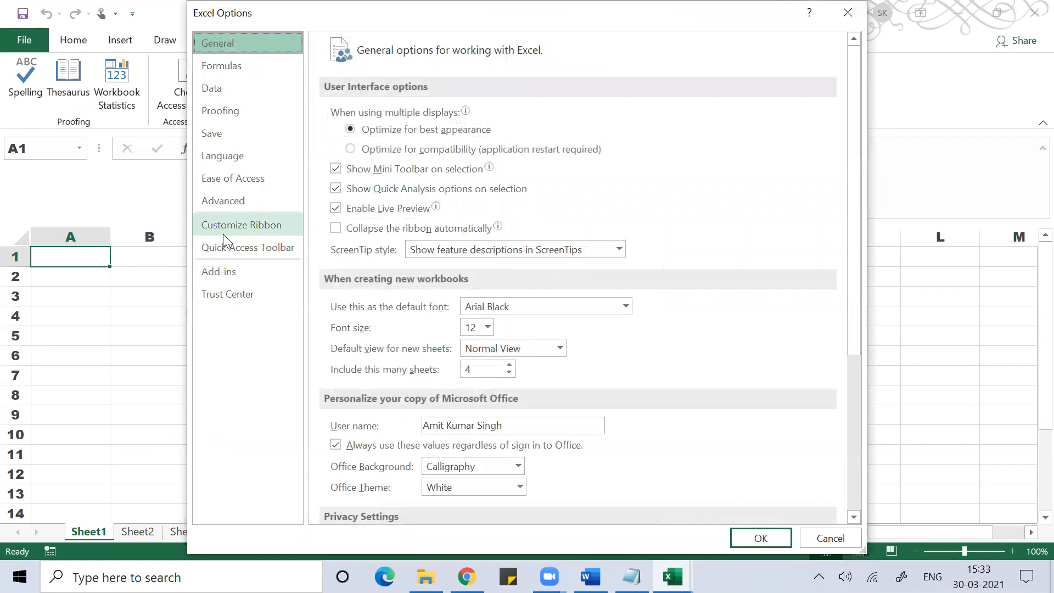
click(223, 235)
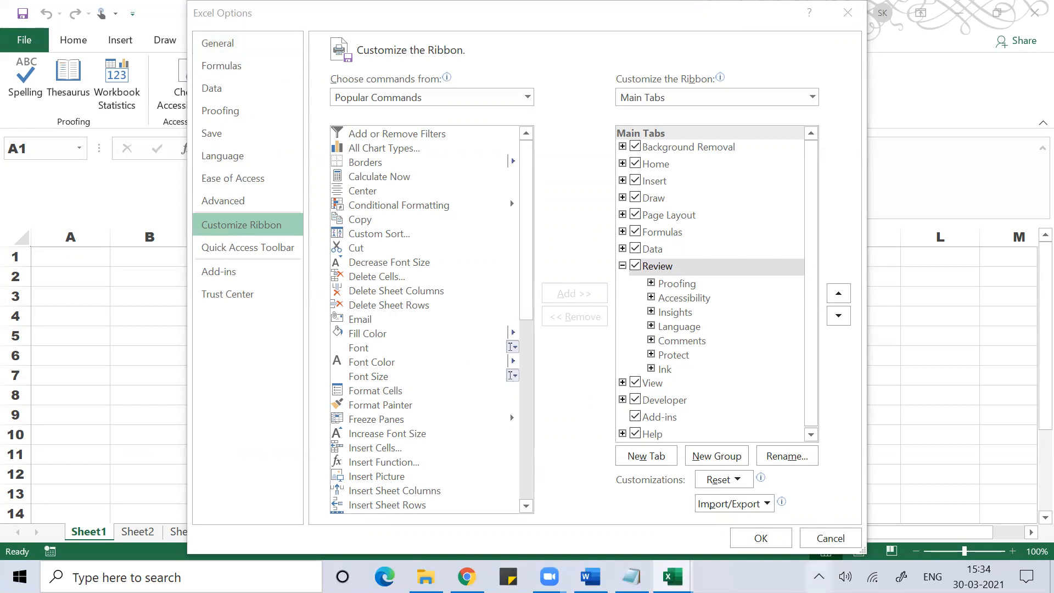
click(734, 542)
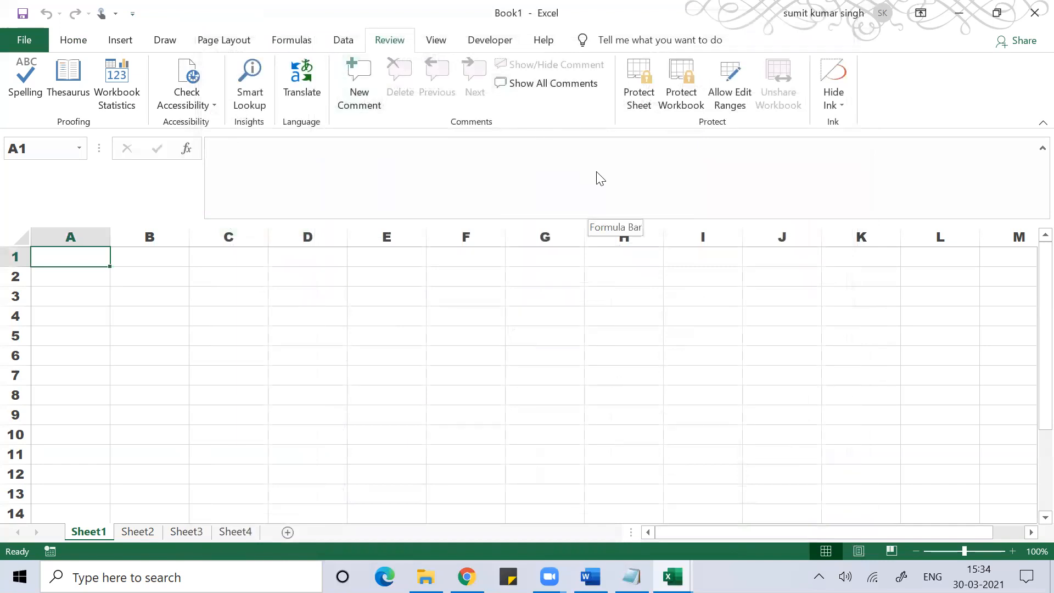
- Open the Visual Basic editor from the Developer tab, then reopen it with Alt+F11
click(492, 40)
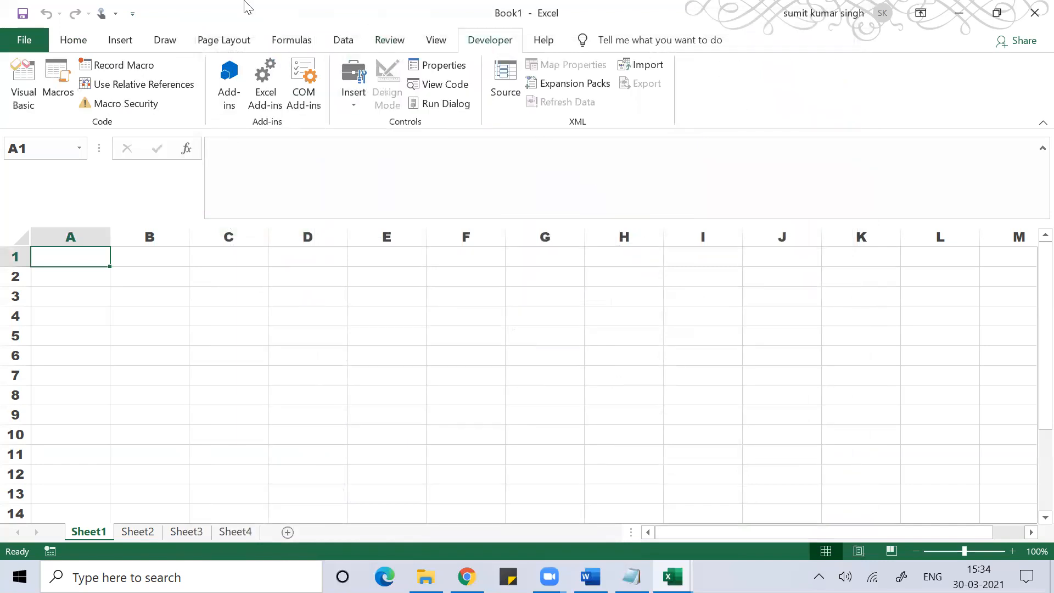
click(23, 83)
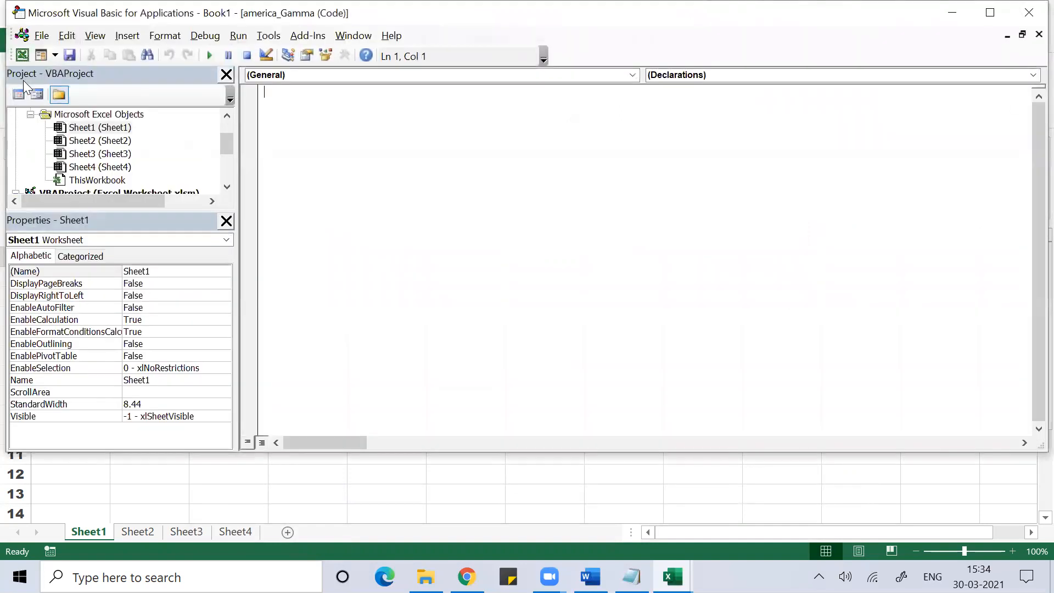
click(1028, 12)
click(462, 430)
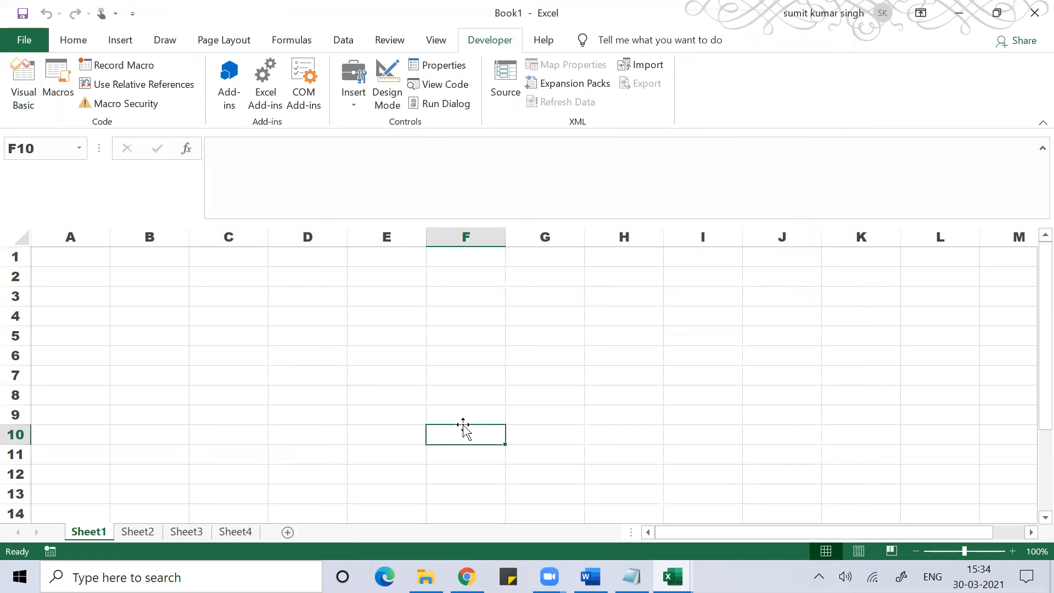
key(alt+F11)
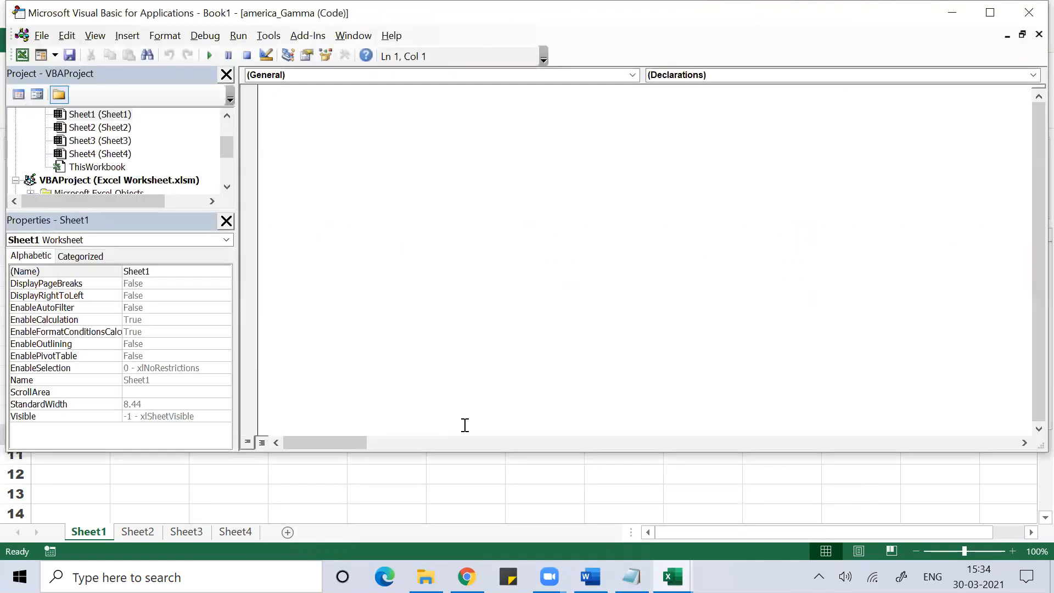
- In the ThisWorkbook code window, choose Workbook to insert an empty Workbook_Open procedure
click(98, 167)
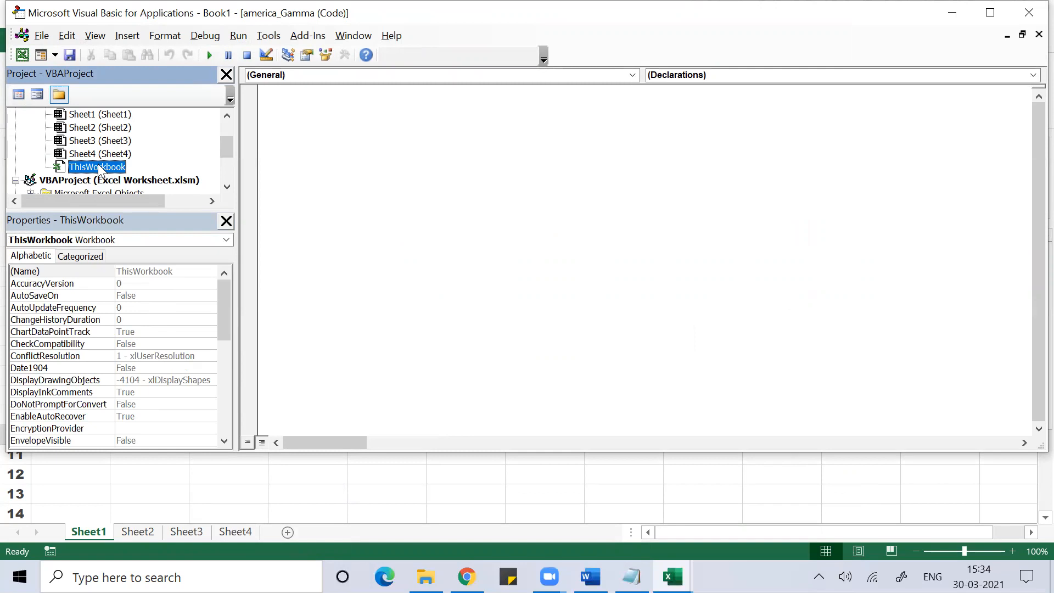
click(634, 73)
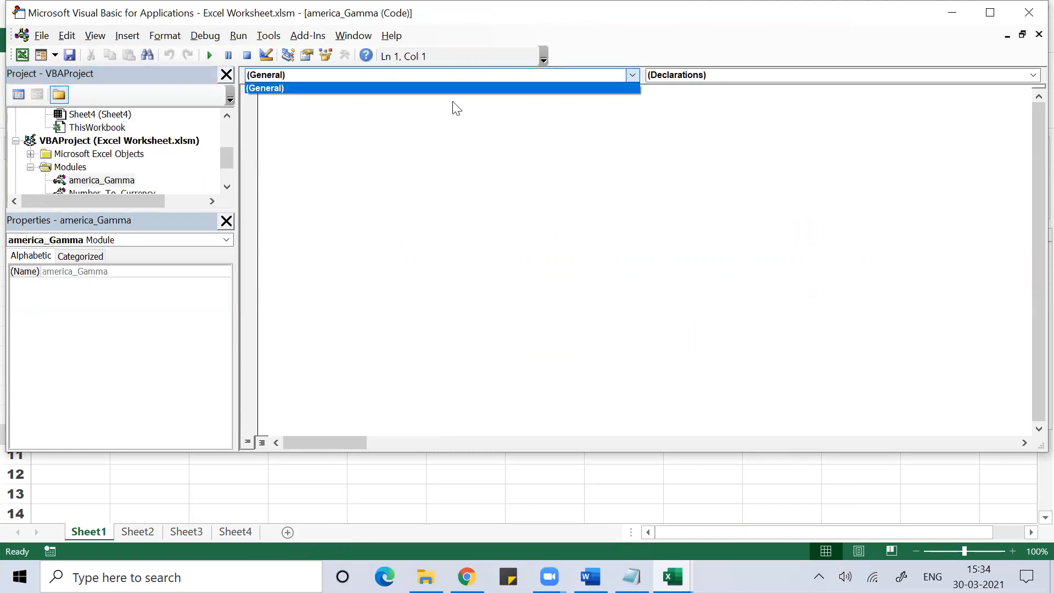
click(551, 104)
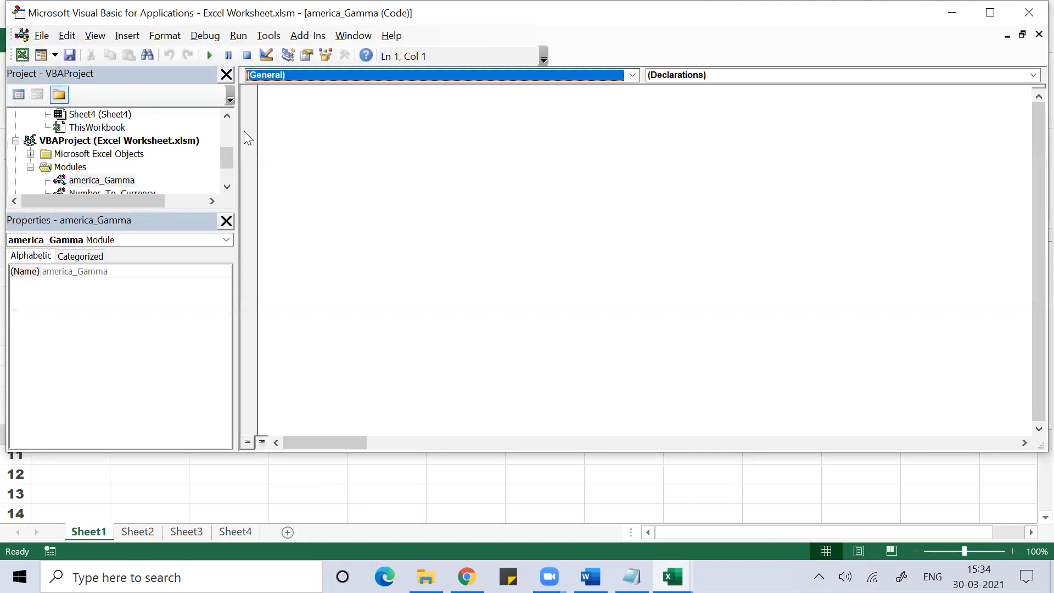
double_click(97, 129)
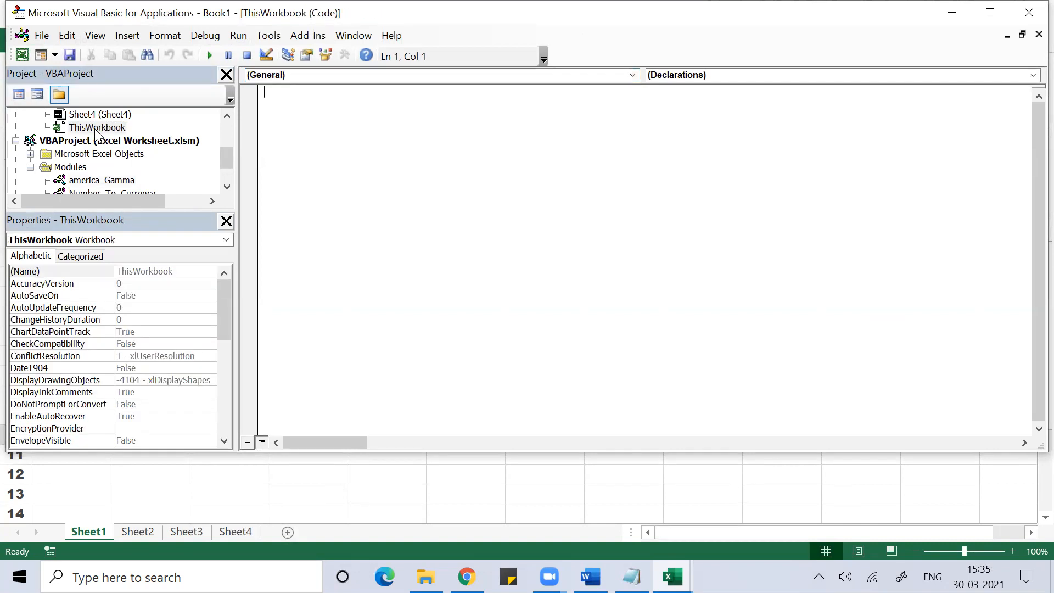
click(632, 76)
click(316, 97)
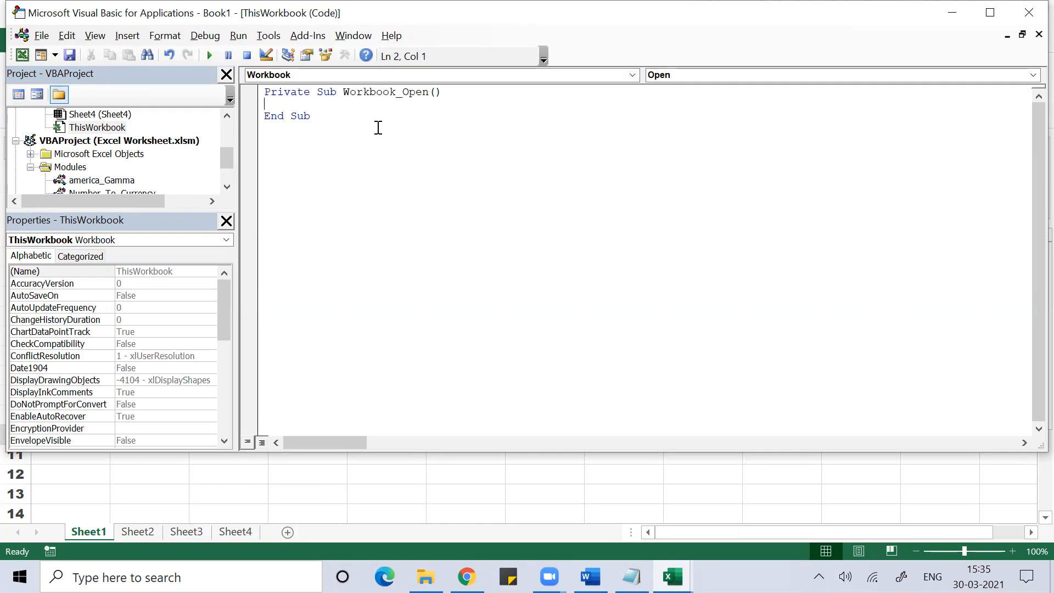
key(alt+Tab)
key(alt+Tab)
key(alt+Tab)
key(alt+Tab)
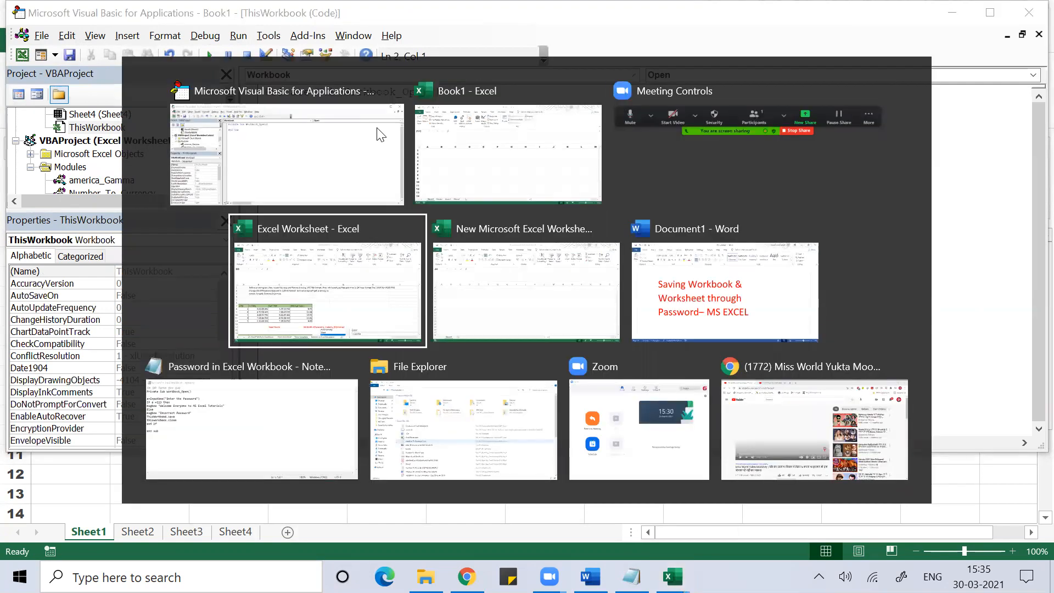
- Copy the Inputbox-through-end if password-check lines from Notepad into Workbook_Open
key(alt+Tab)
key(alt+Tab)
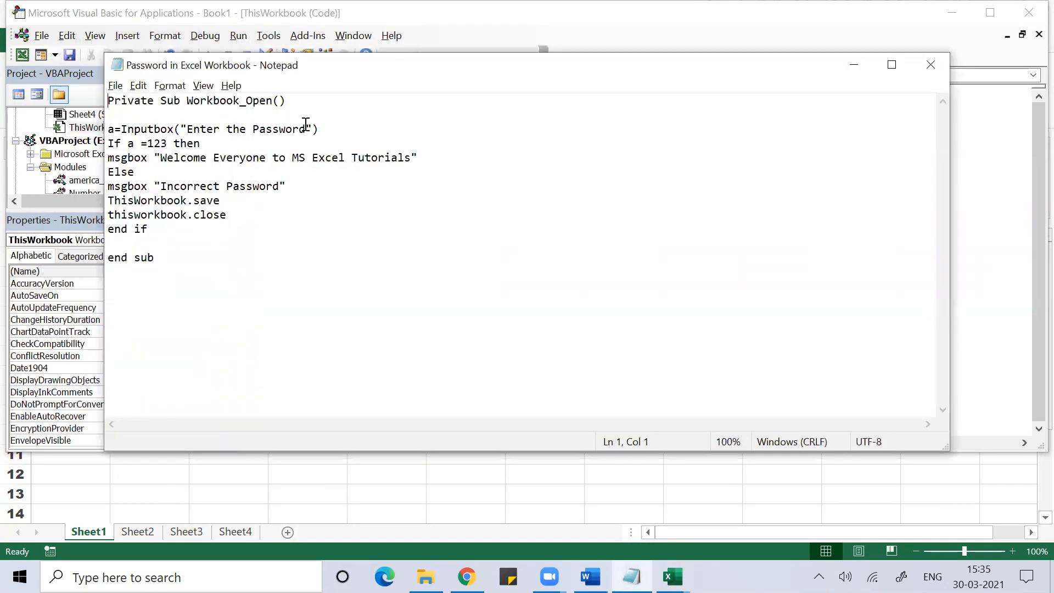
click(109, 131)
key(shift+Down)
key(shift+Down)
key(shift+Down)
key(shift+Down)
key(shift+Down)
key(shift+Down)
key(shift+Down)
key(shift+Down)
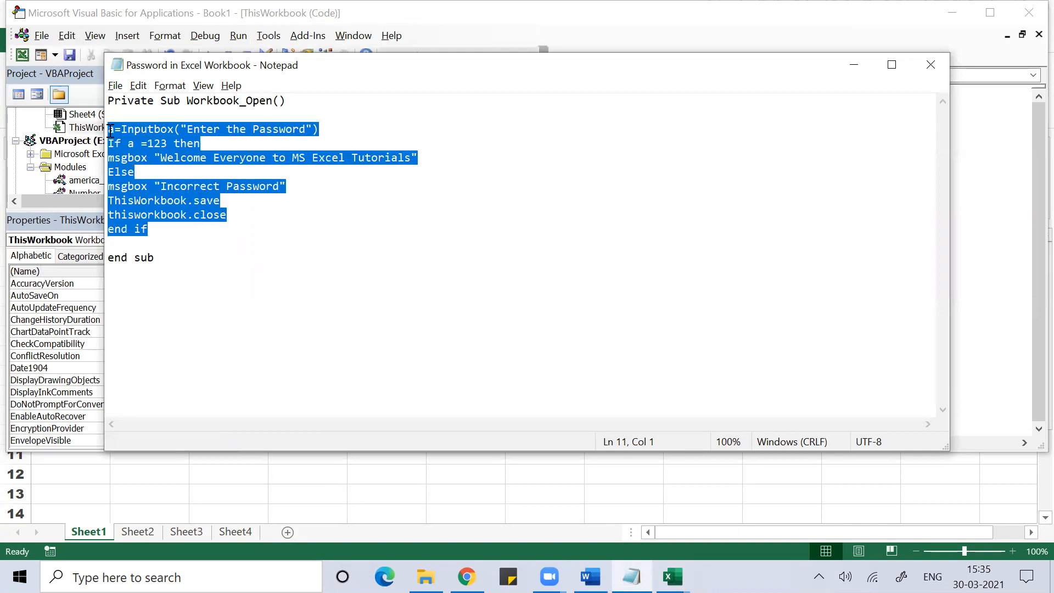
key(shift+Up)
key(shift+Up)
key(shift+Up)
key(shift+Up)
key(alt+Tab)
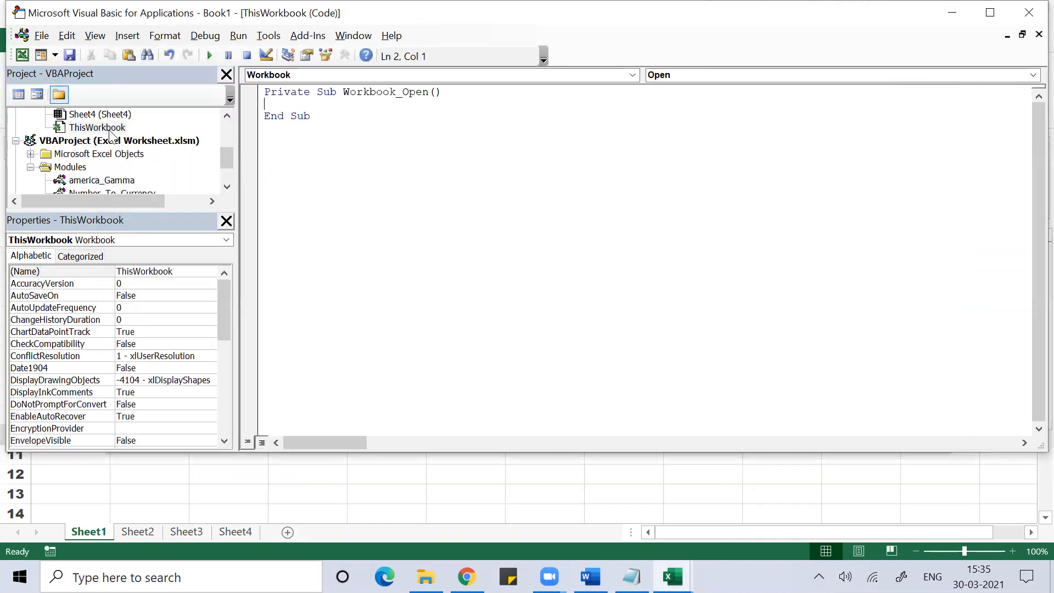
key(ctrl+v)
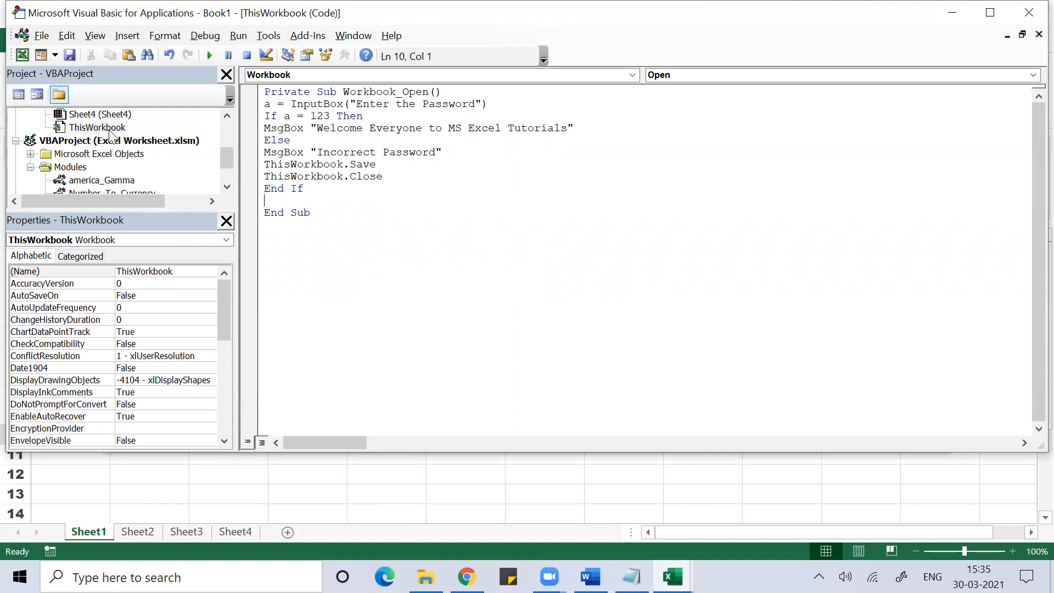
- Return to the Notepad notes, deselect the code, and maximize the window
key(alt+Tab)
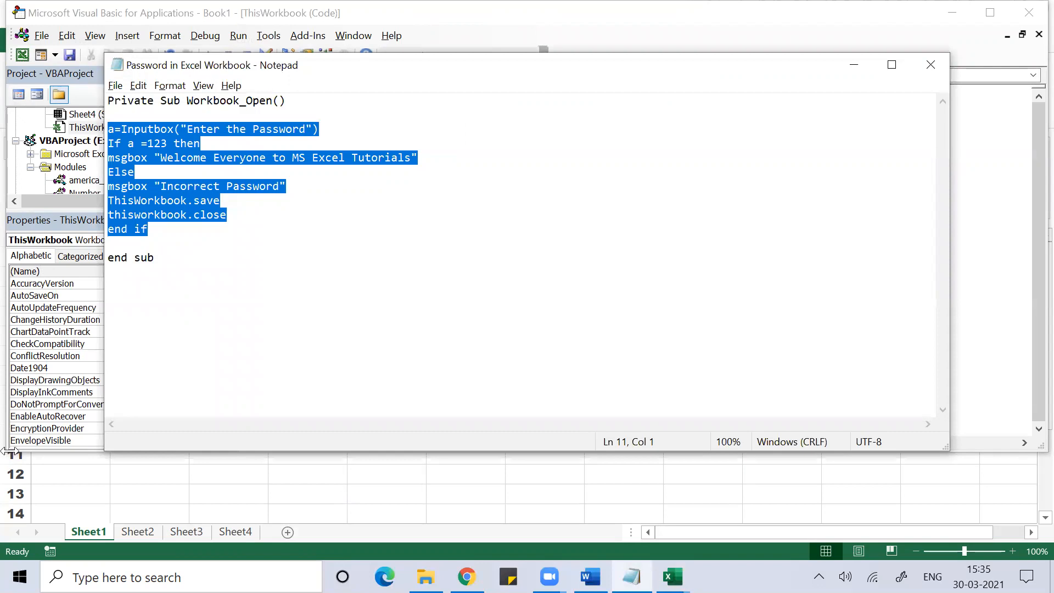
click(287, 369)
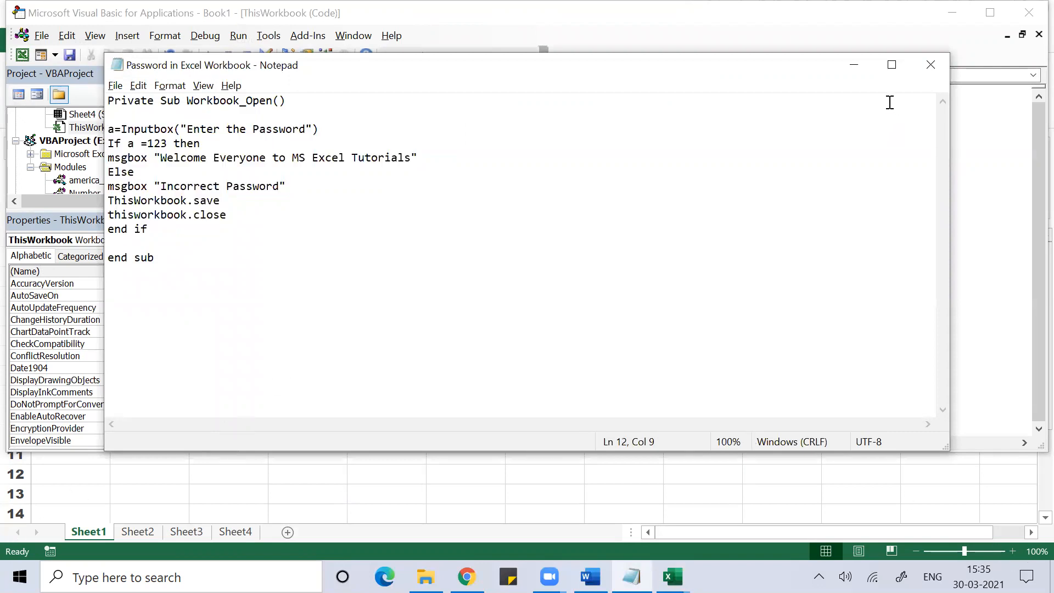
click(890, 67)
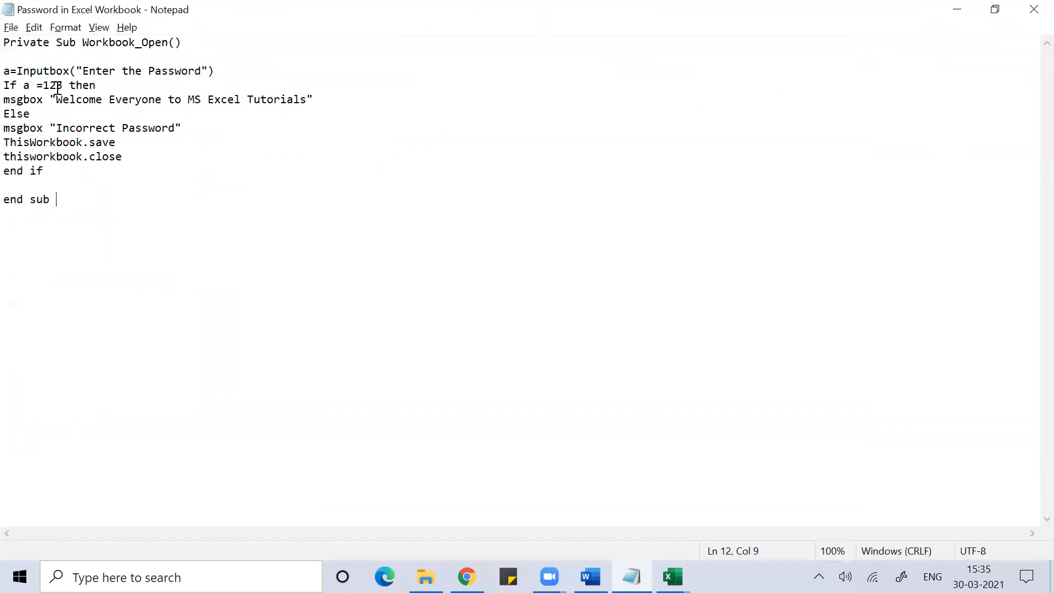
- Highlight the macro code in Notepad to review it, then minimize Notepad
drag(10, 71, 181, 202)
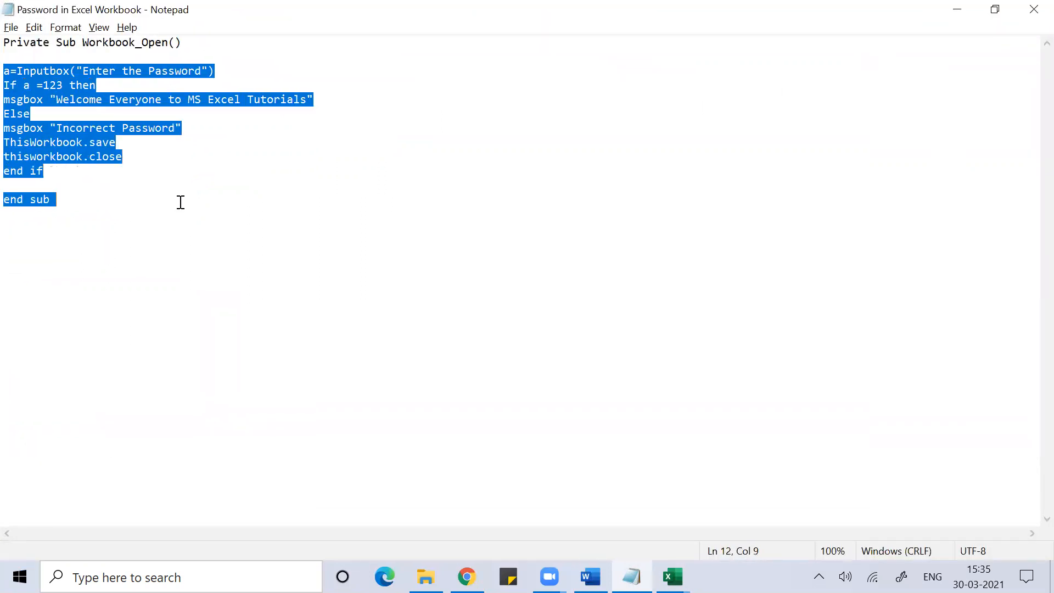
click(70, 174)
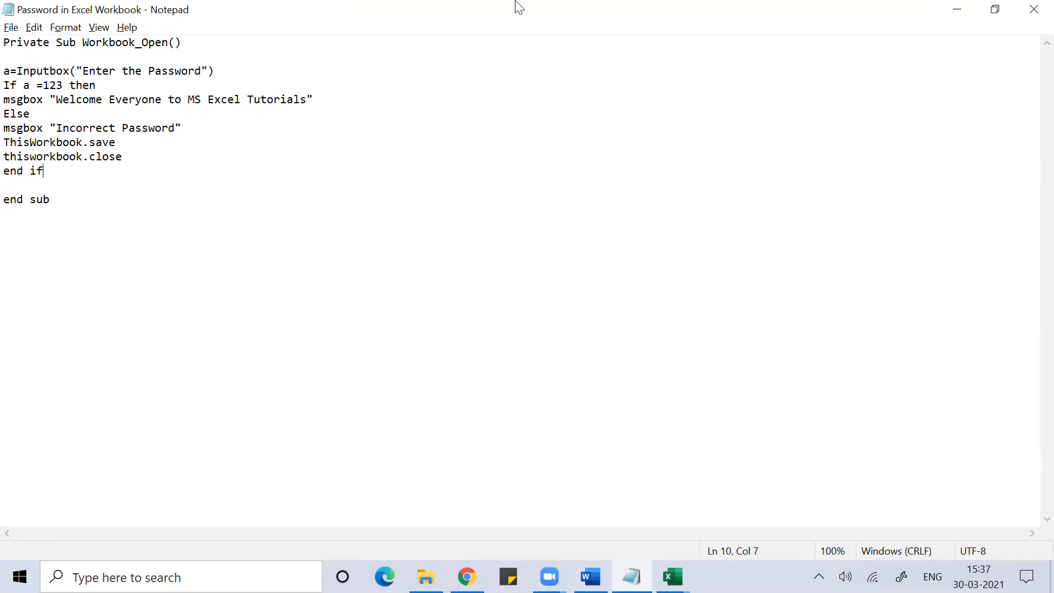
click(948, 7)
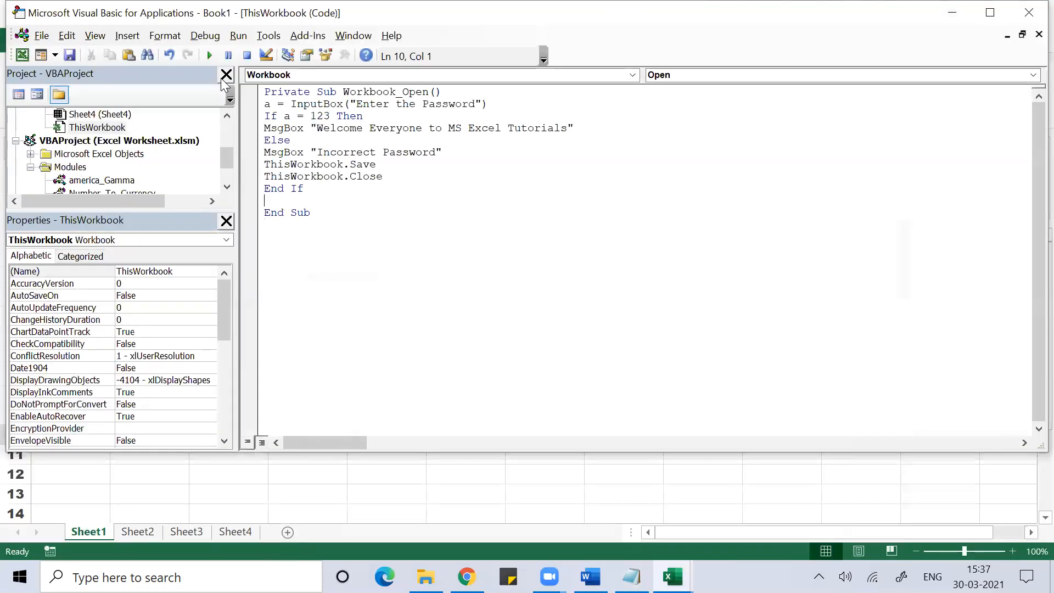
- Run Workbook_Open, enter a wrong password, dismiss Incorrect Password, and accept saving macro-free
click(209, 56)
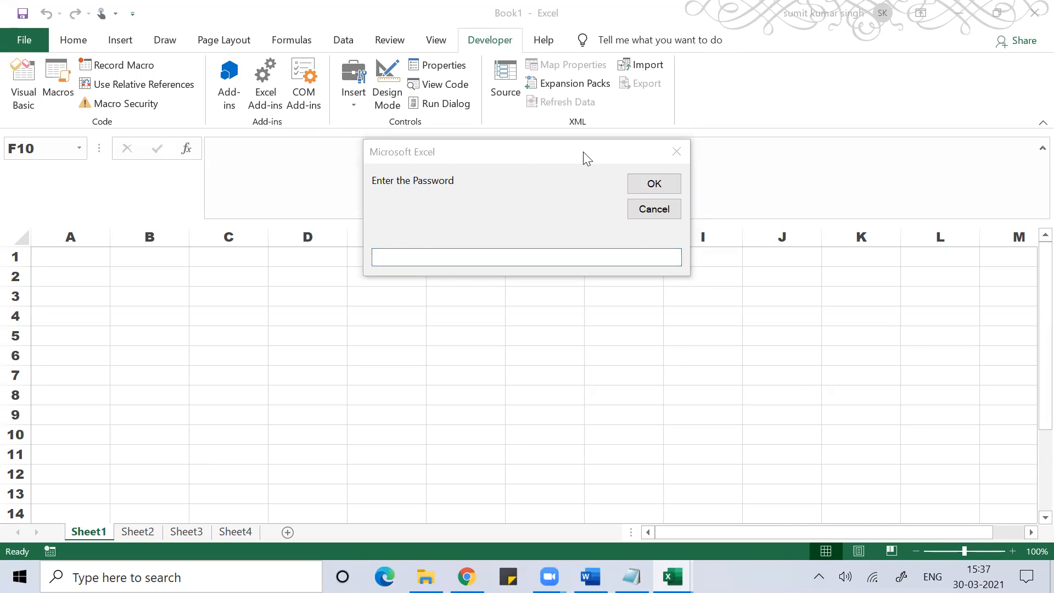
click(410, 256)
text(rtyy)
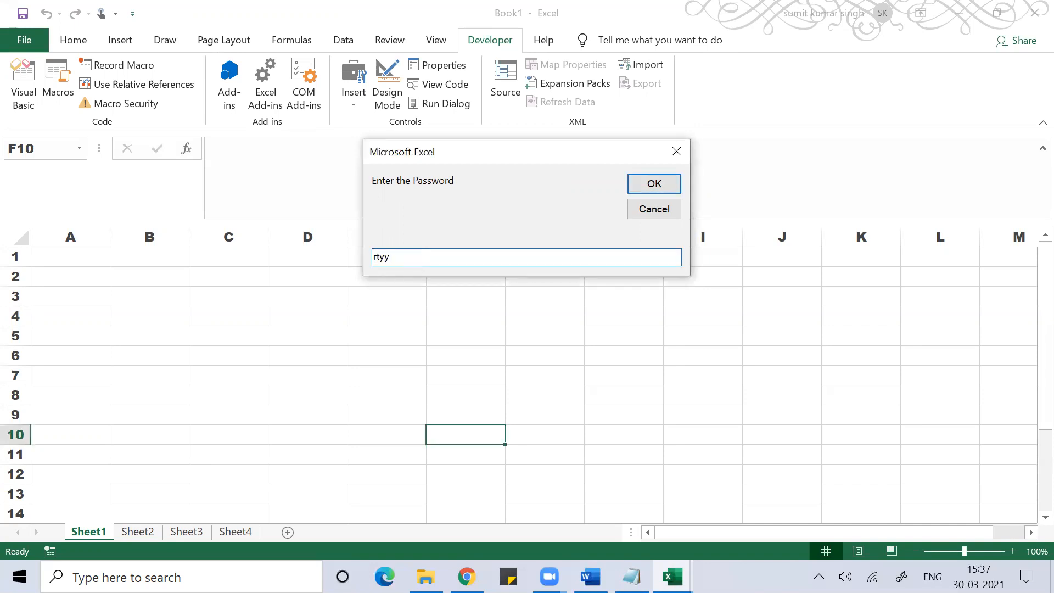
click(664, 183)
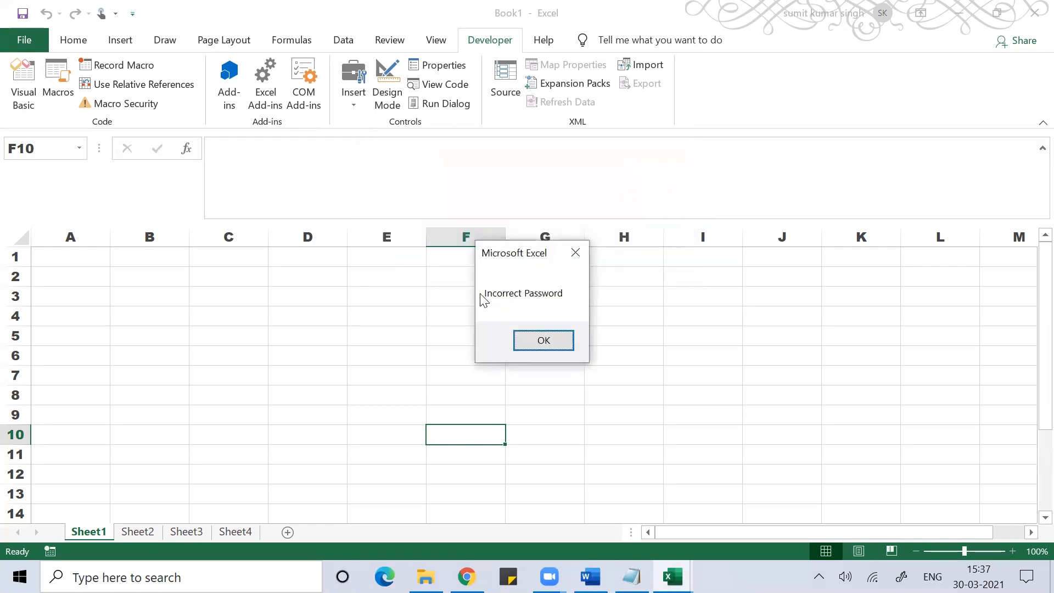
click(552, 335)
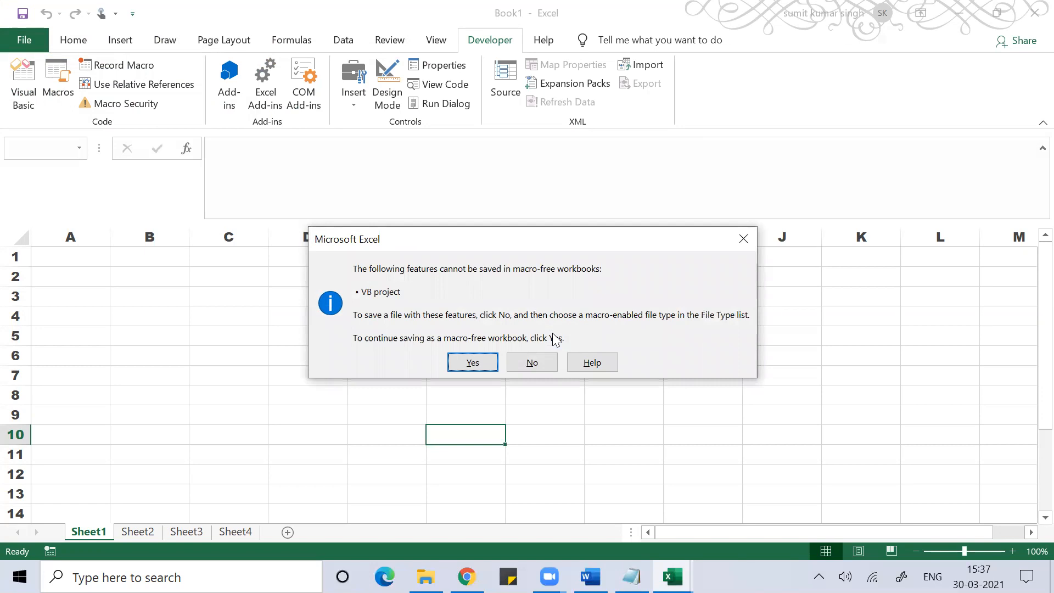
click(459, 364)
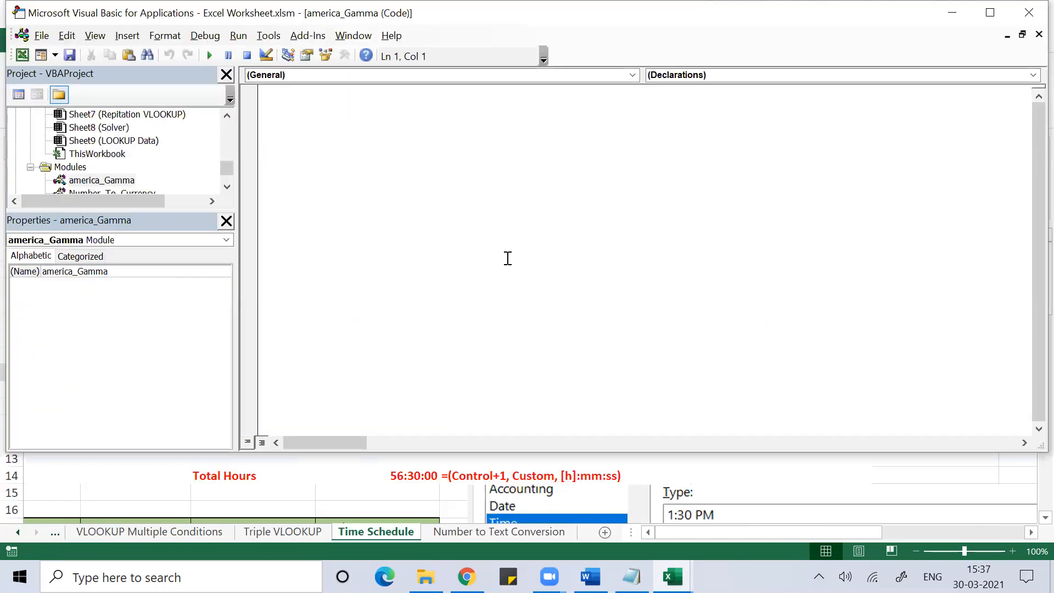
- Clear the Encrypt with Password field for Excel Worksheet so it opens without a password
click(320, 480)
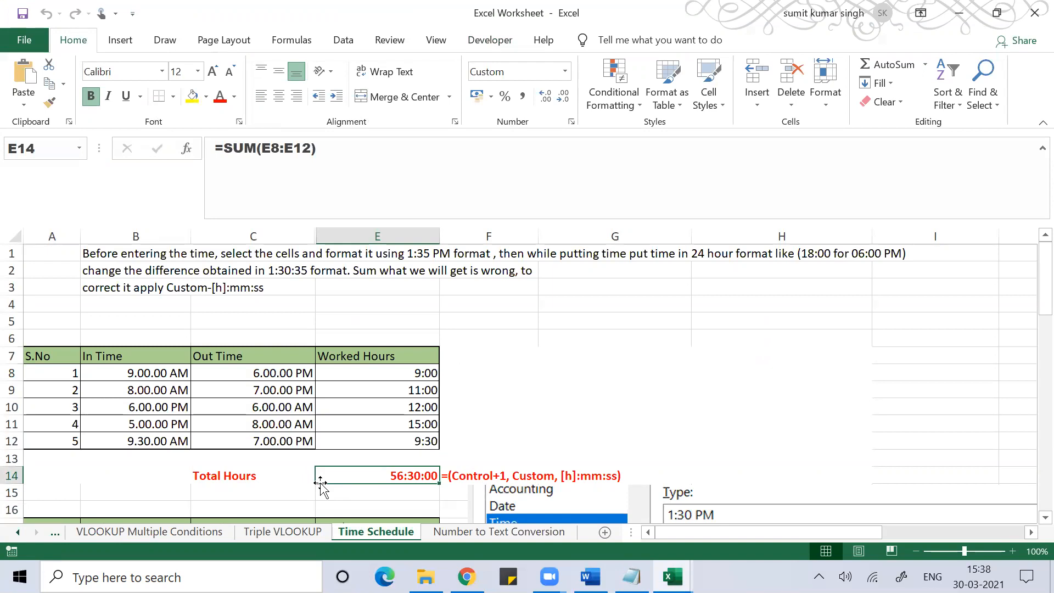
click(38, 40)
click(44, 201)
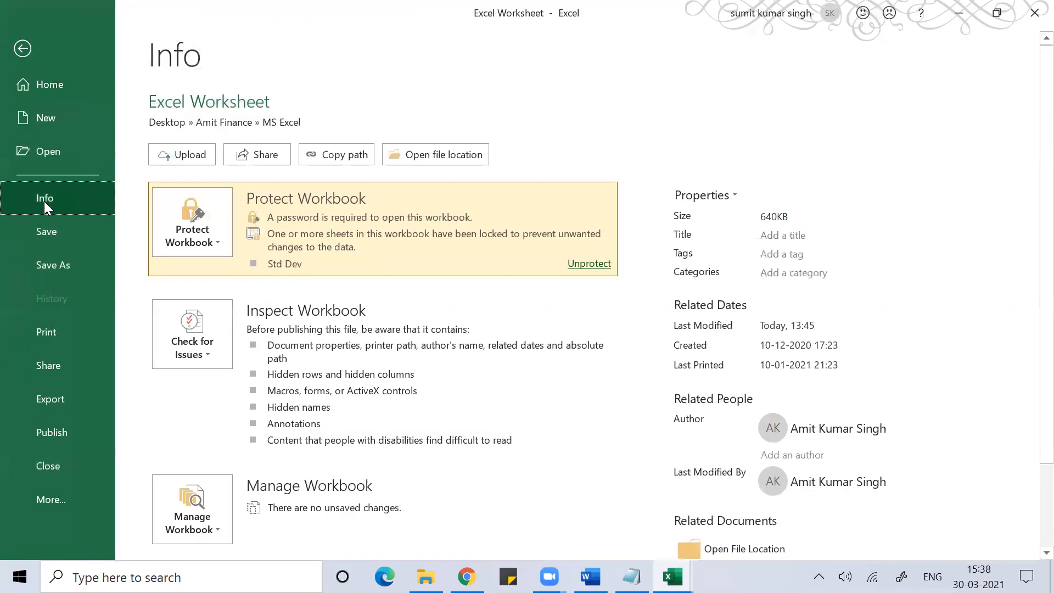
click(199, 238)
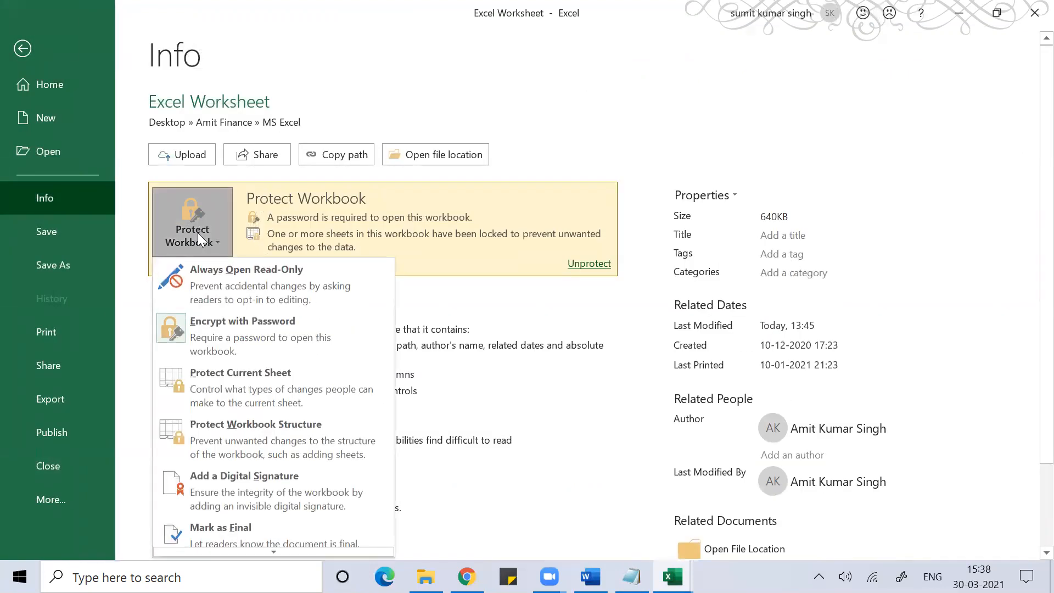
click(239, 327)
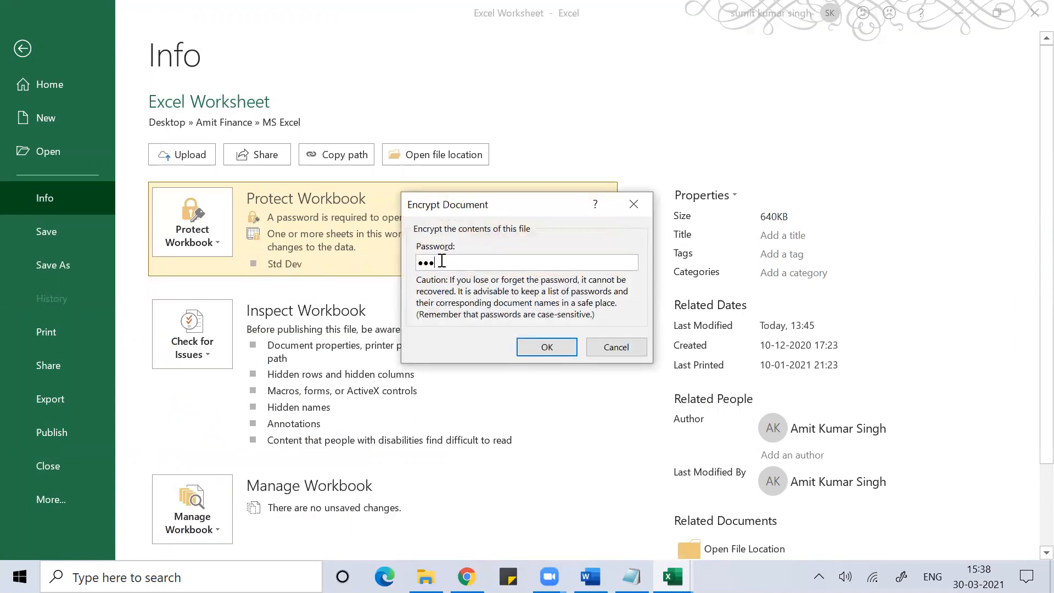
key(BackSpace)
key(BackSpace)
key(BackSpace)
click(546, 348)
key(Escape)
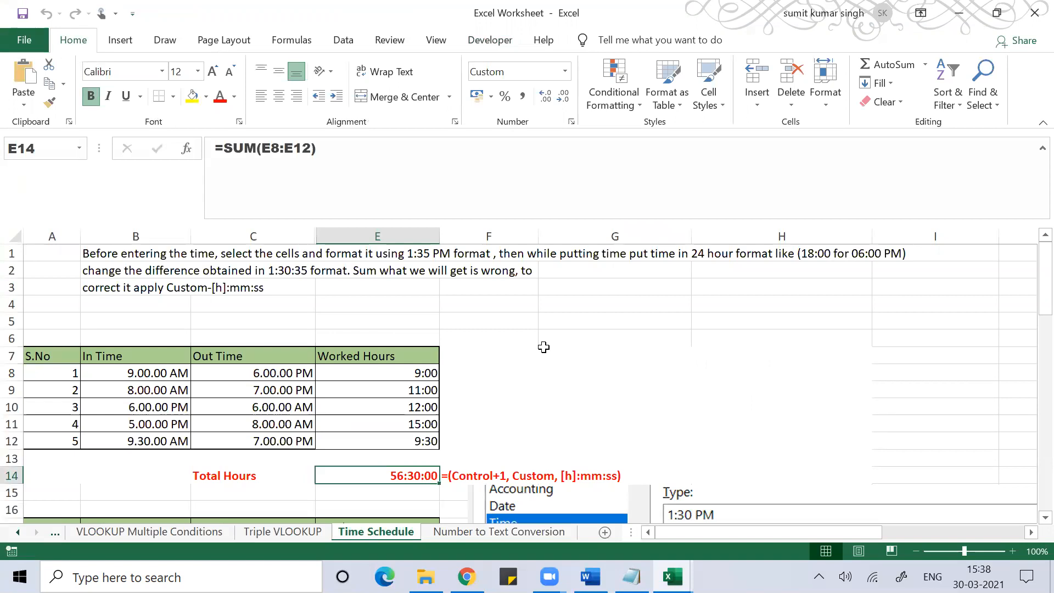
- Scroll back through the sheet tabs and open the Double VLookup sheet
click(596, 317)
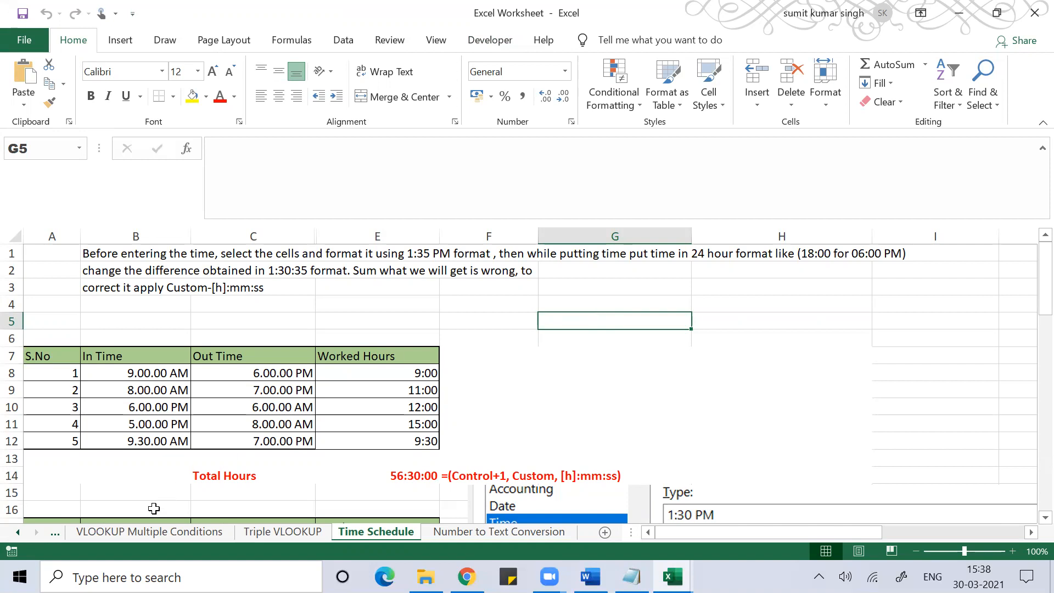
click(16, 533)
click(16, 533)
click(15, 533)
click(15, 533)
click(16, 534)
click(16, 533)
click(15, 534)
click(12, 534)
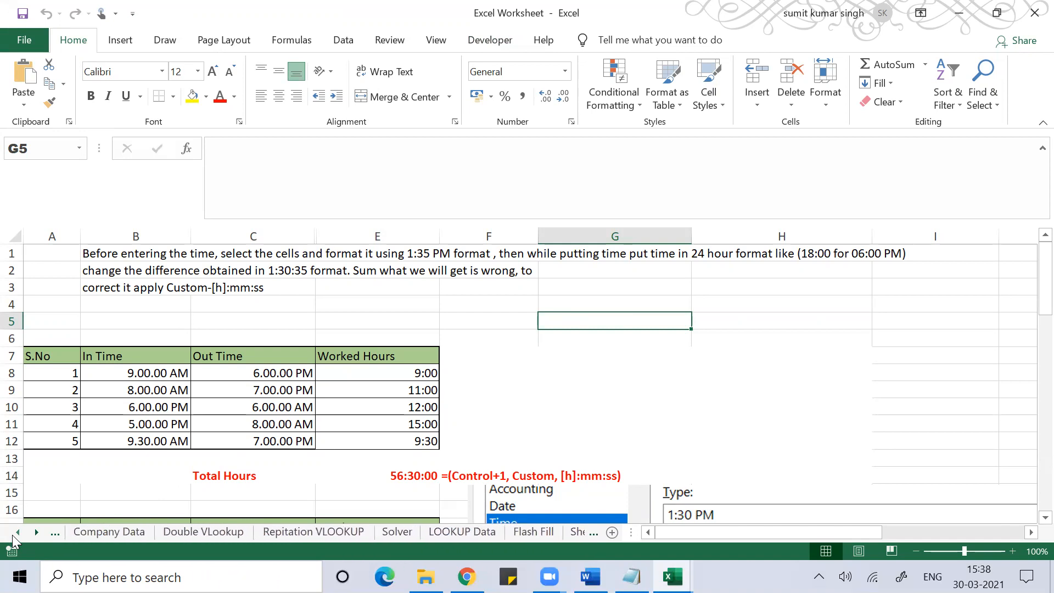
click(187, 531)
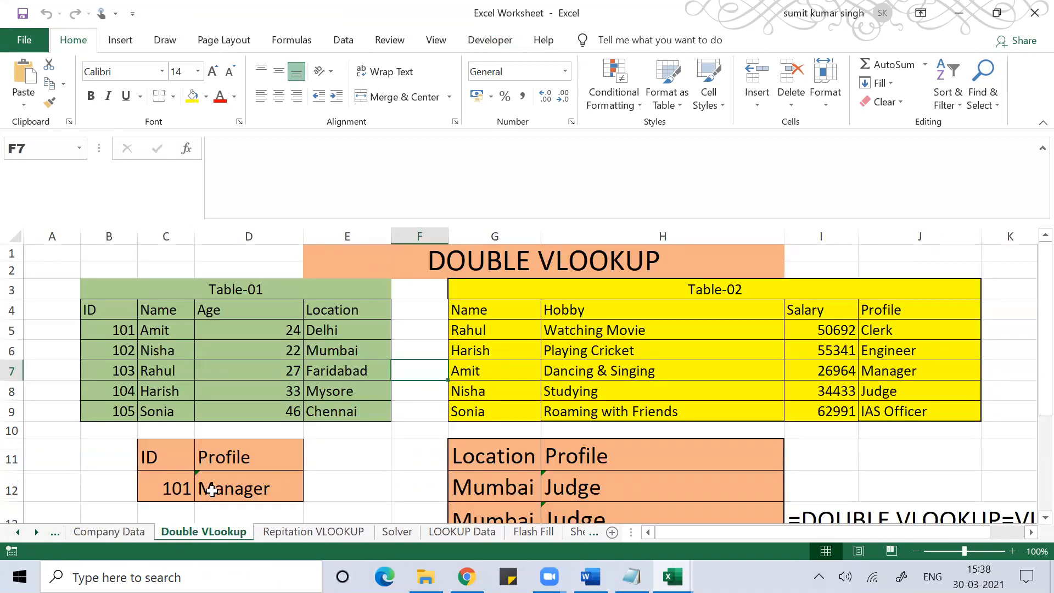
- Scroll the sheet tabs further back and open the Age Calculation sheet
click(16, 533)
click(16, 532)
click(13, 532)
click(13, 532)
click(13, 533)
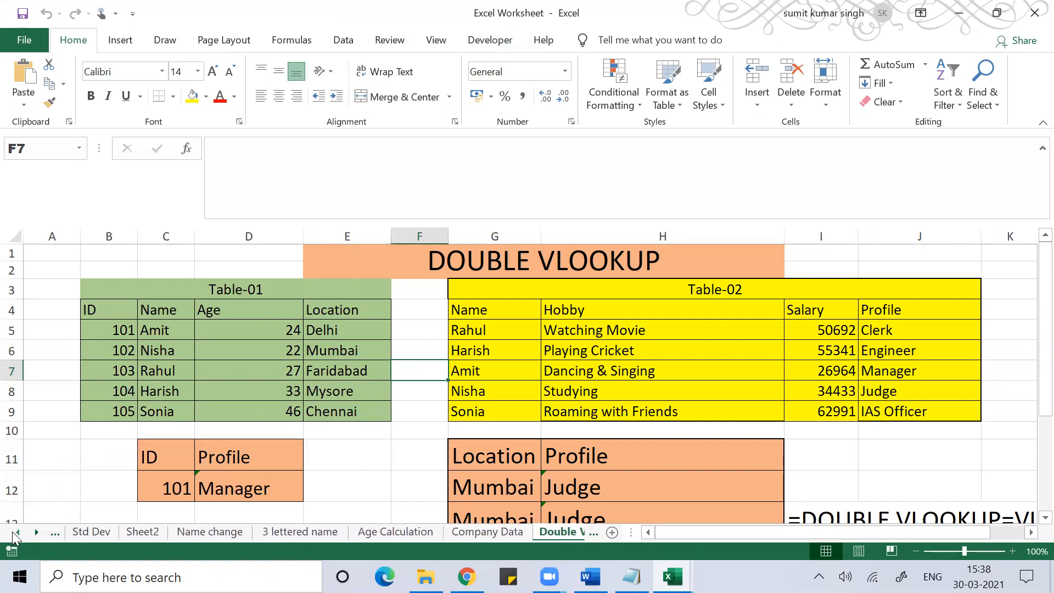
click(373, 532)
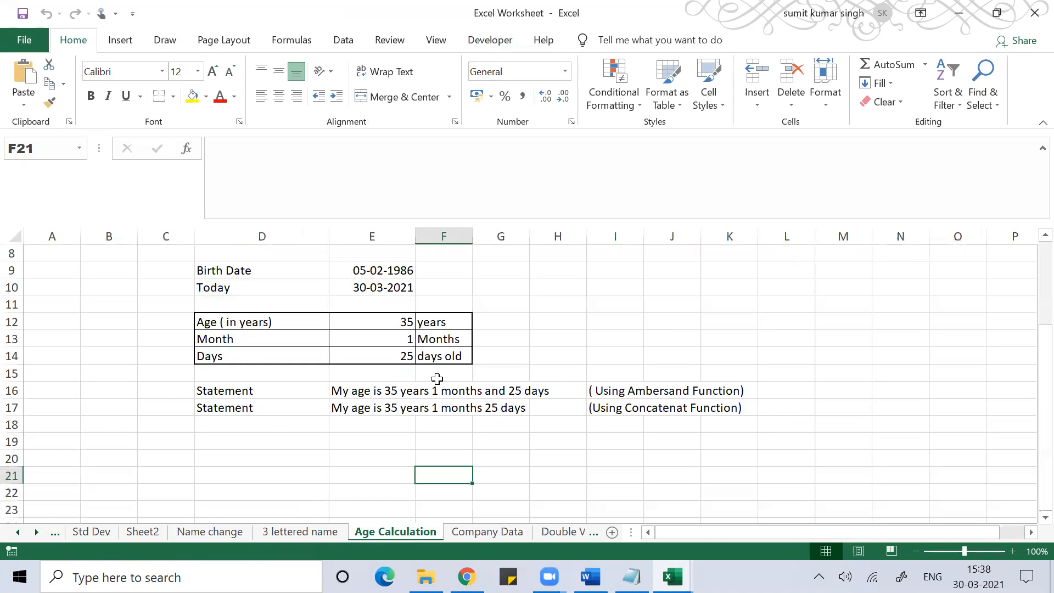
- Select the age table D9:K17 and fill it yellow
drag(220, 270, 220, 425)
key(shift+Up)
key(shift+Right)
key(shift+Right)
key(shift+Right)
key(shift+Right)
key(shift+Right)
key(shift+Right)
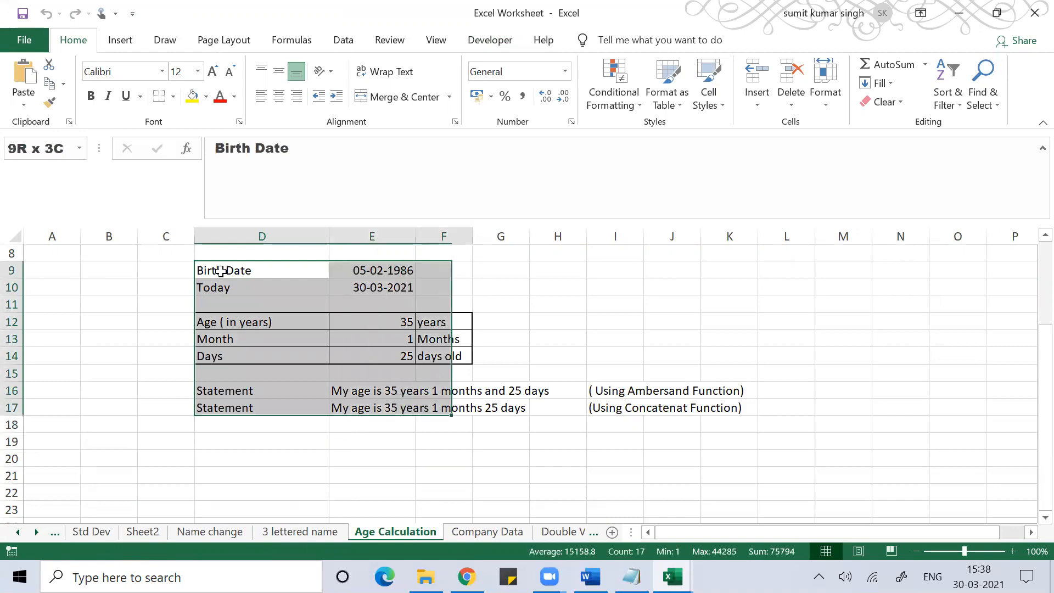
key(shift+Right)
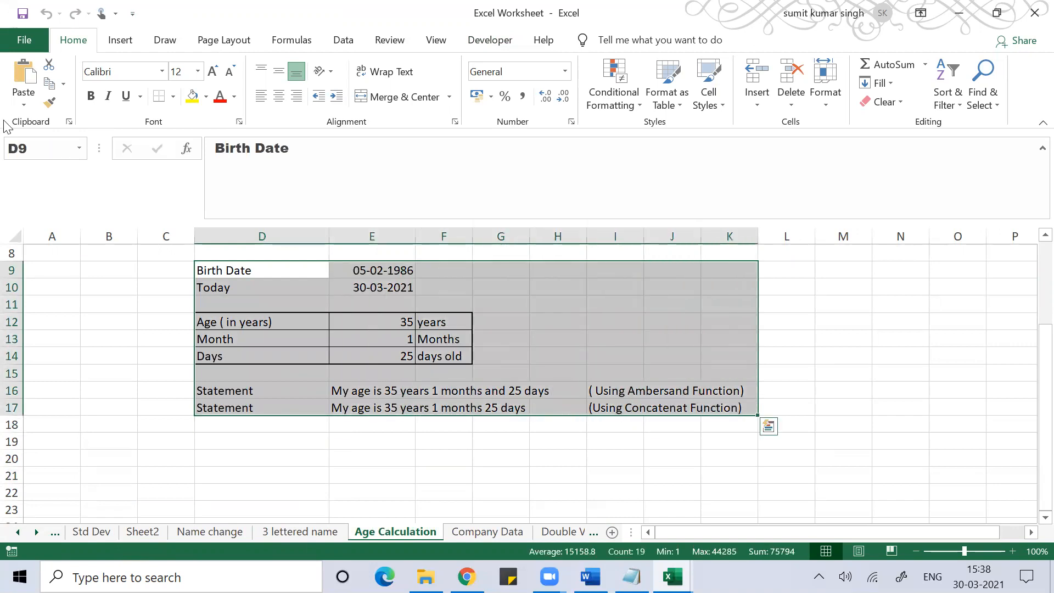
click(192, 97)
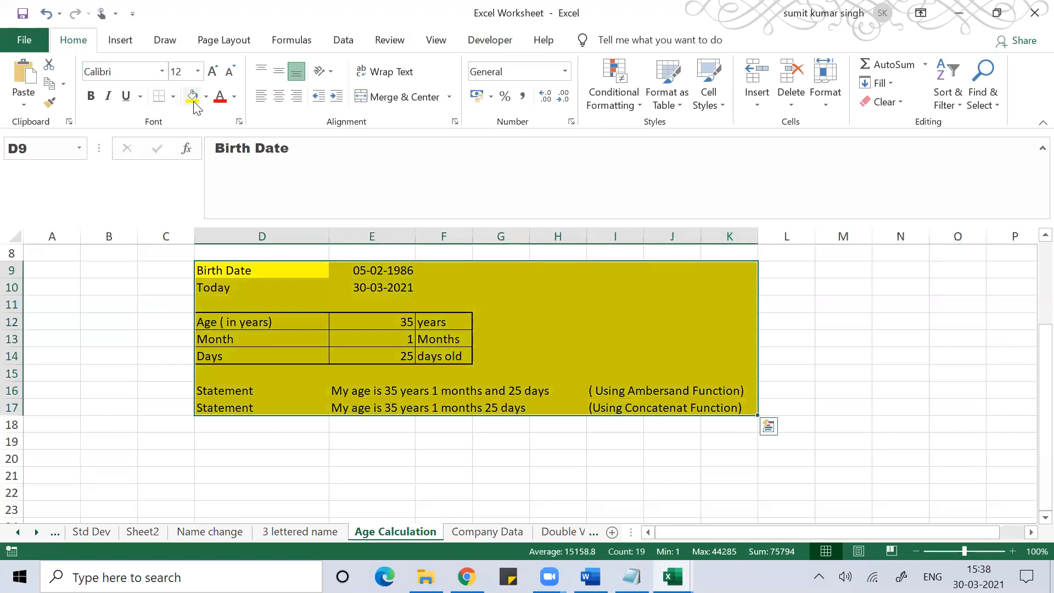
- Give the table a thick outside border and borders on all cells
click(173, 97)
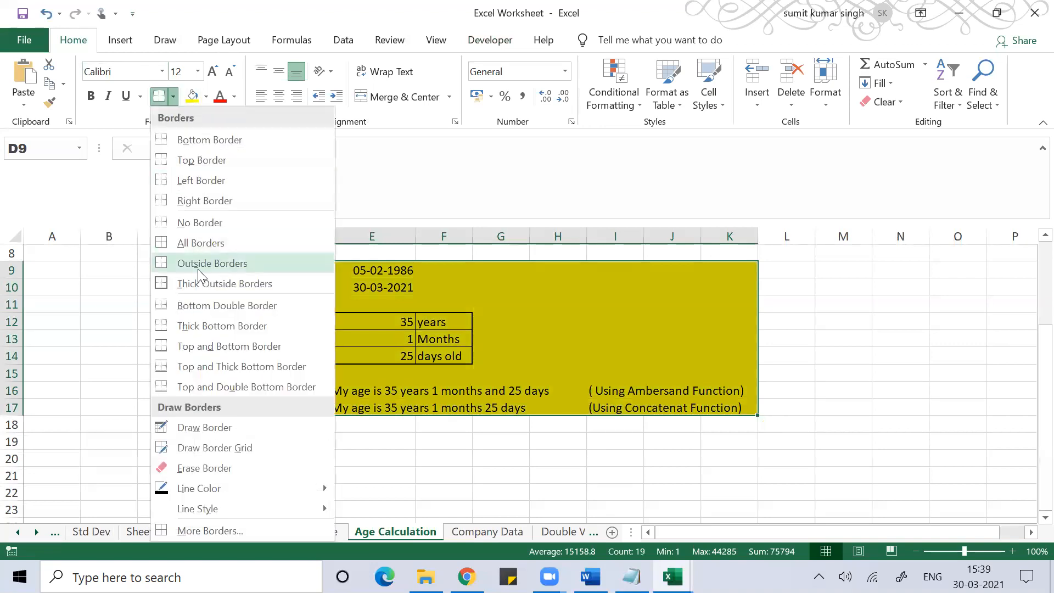
click(222, 283)
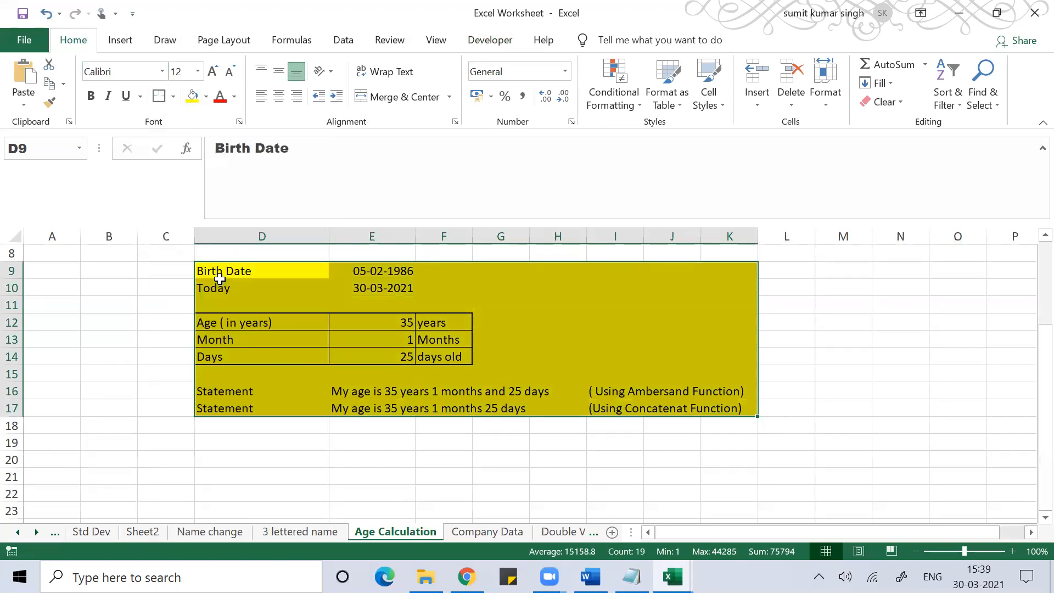
click(173, 99)
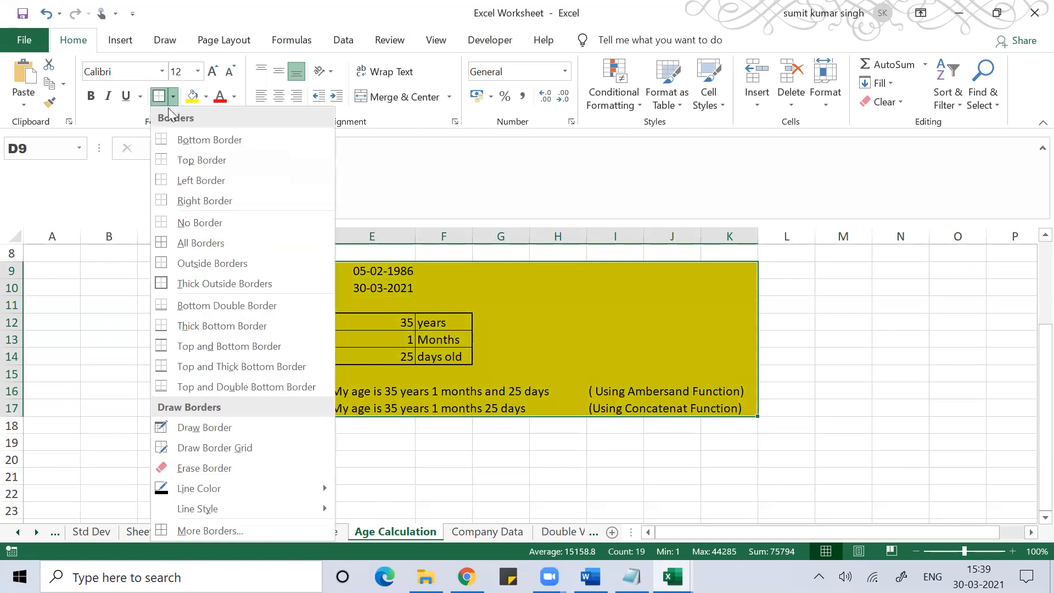
click(191, 244)
click(238, 459)
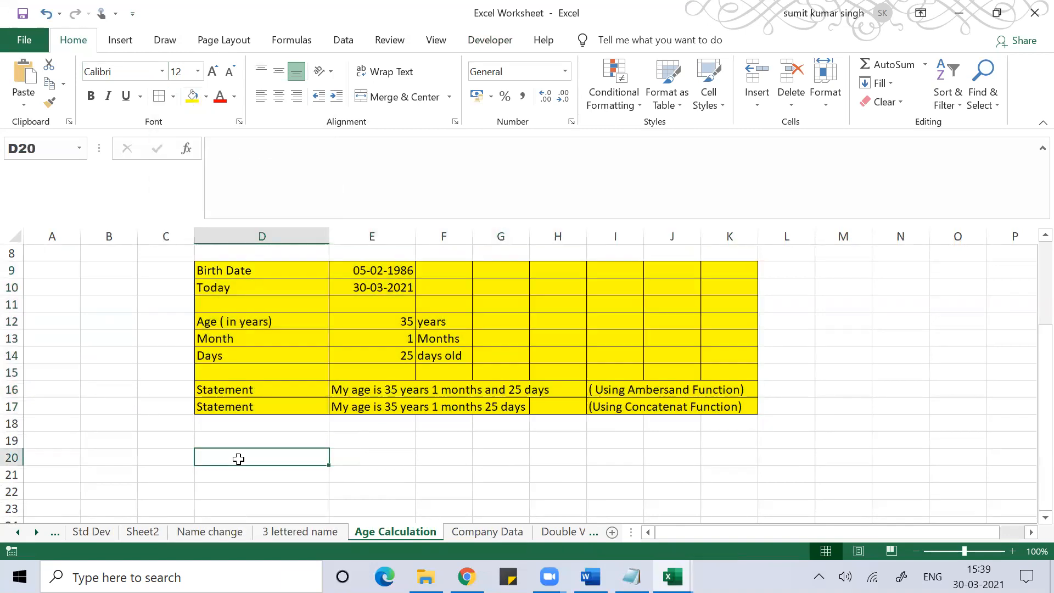
click(446, 489)
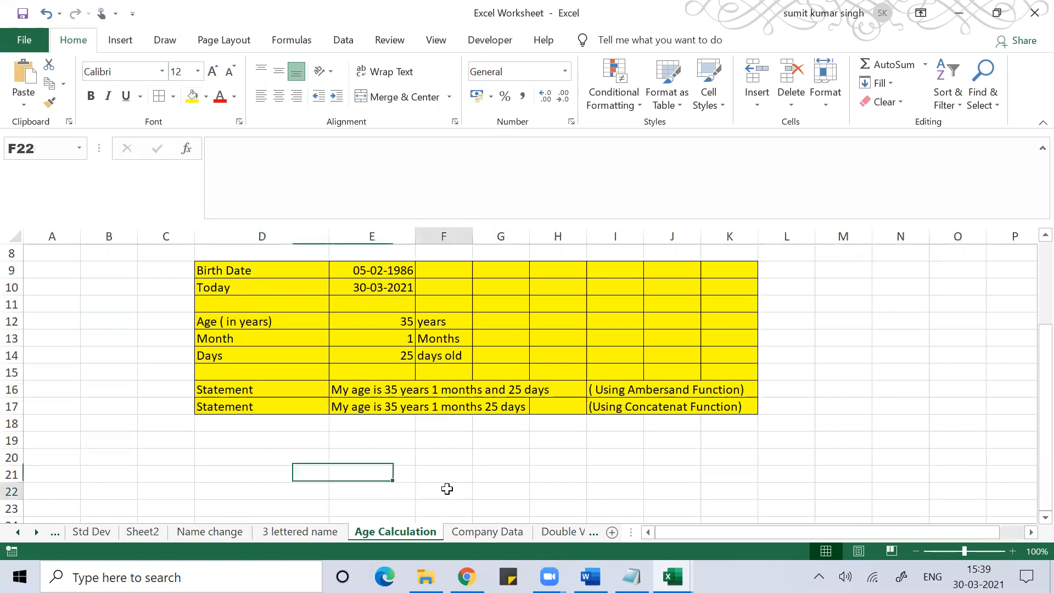
- Protect the Age Calculation sheet with a password, allowing Insert columns
right_click(393, 534)
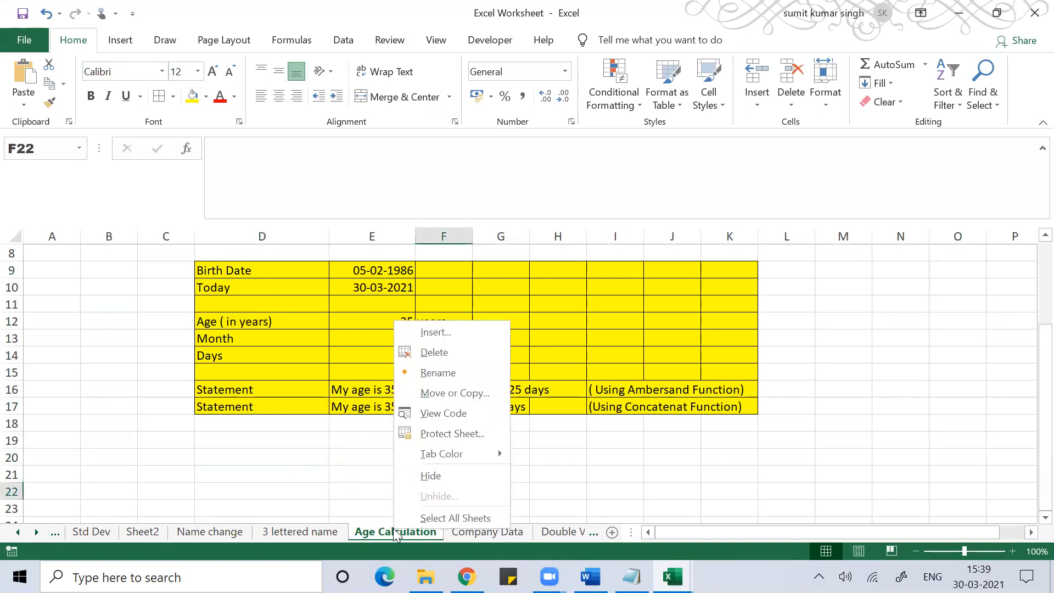
click(490, 433)
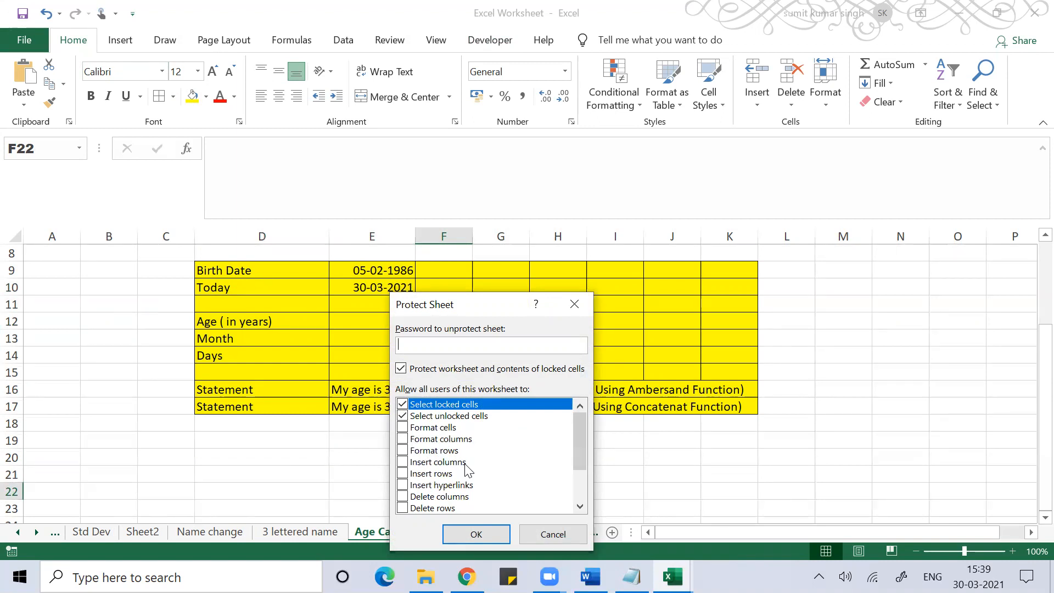
click(406, 465)
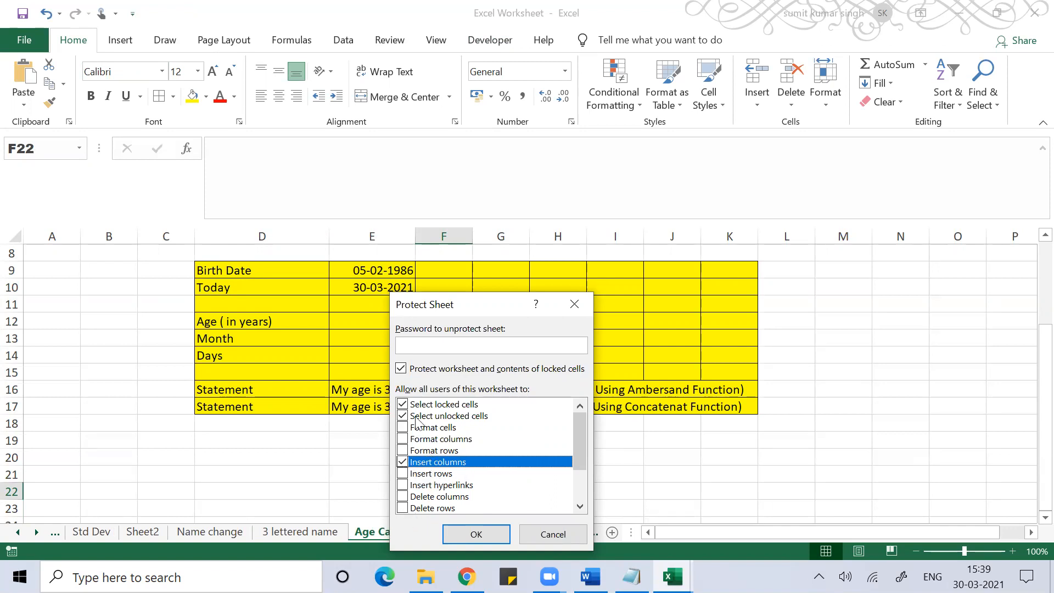
click(415, 343)
text(123)
click(472, 534)
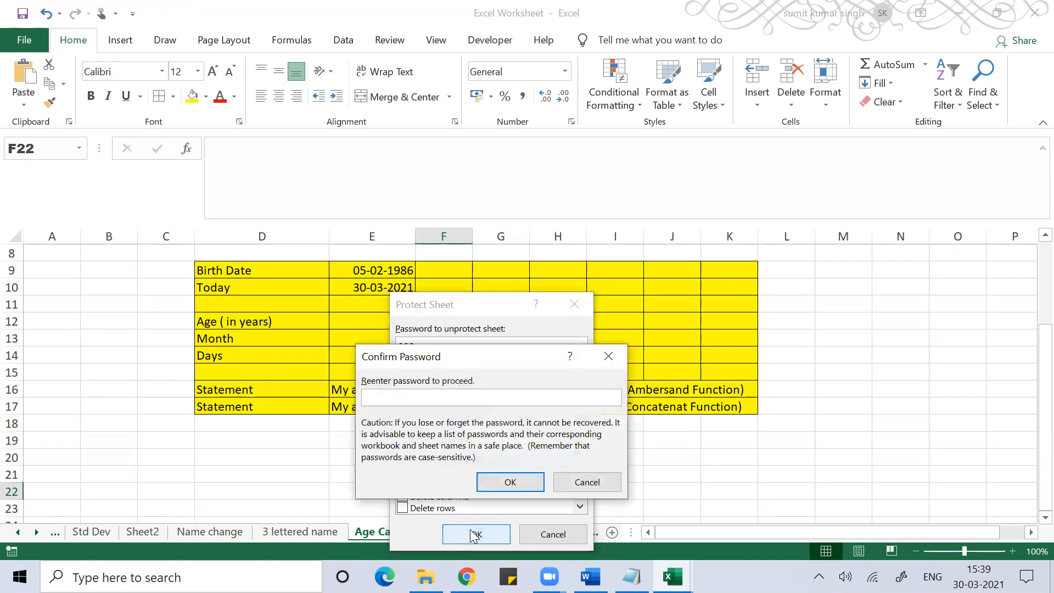
text(123)
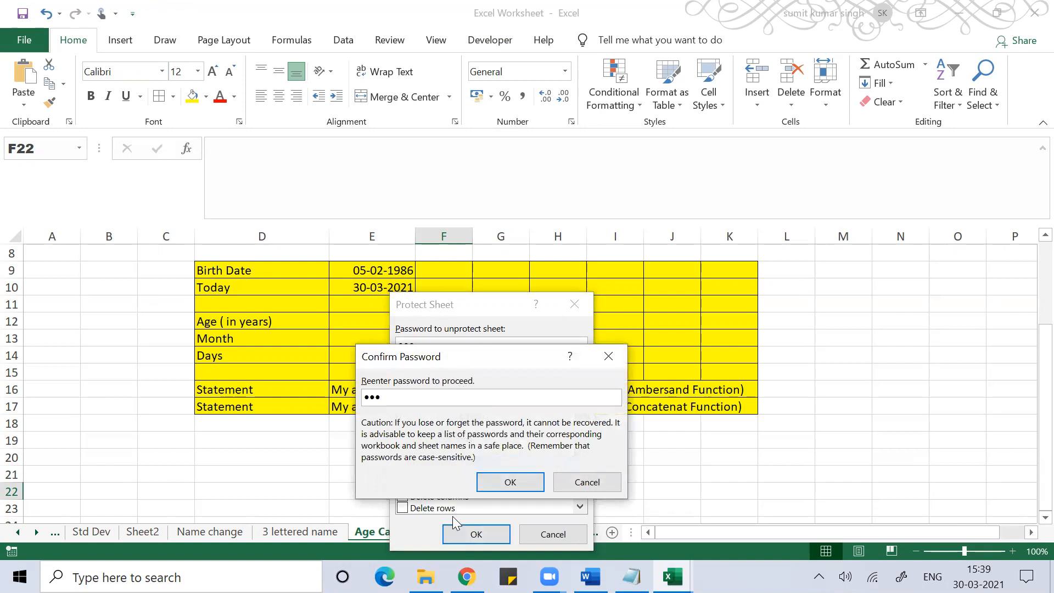
click(511, 481)
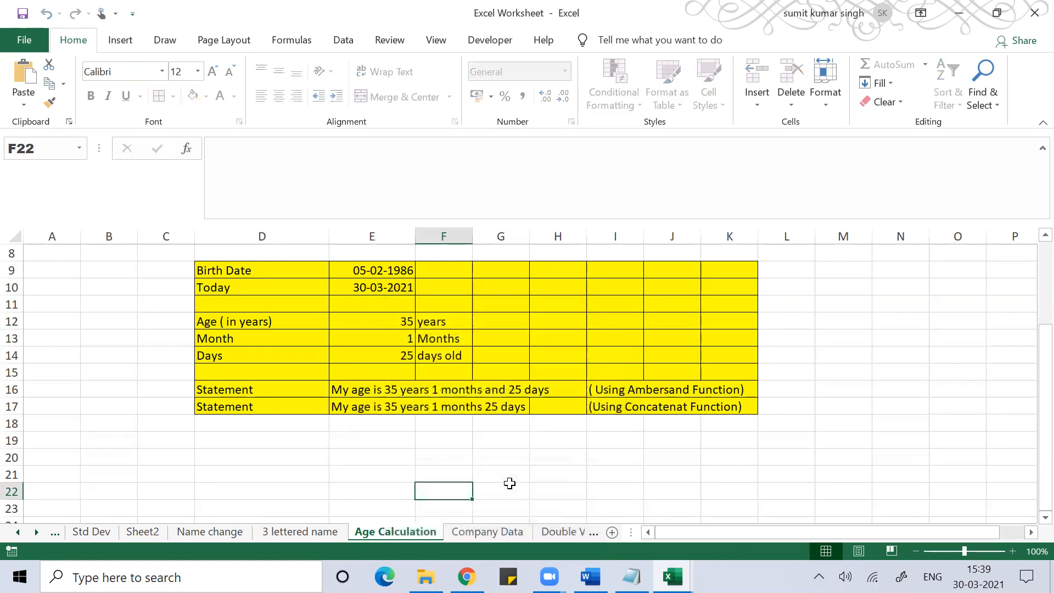
- Try editing cell B11 on the protected sheet and dismiss the warning
click(475, 456)
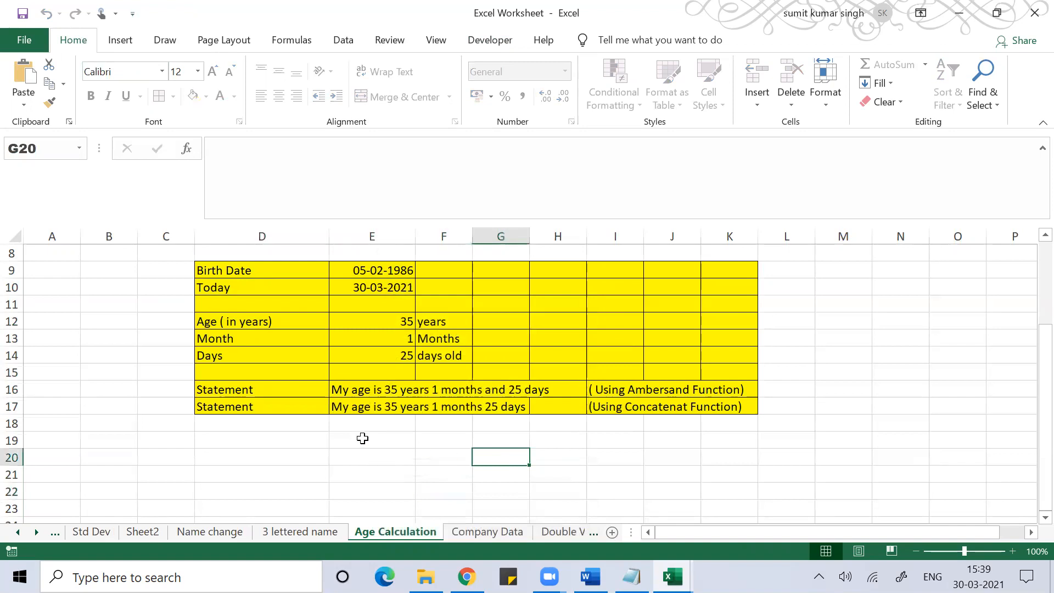
click(124, 312)
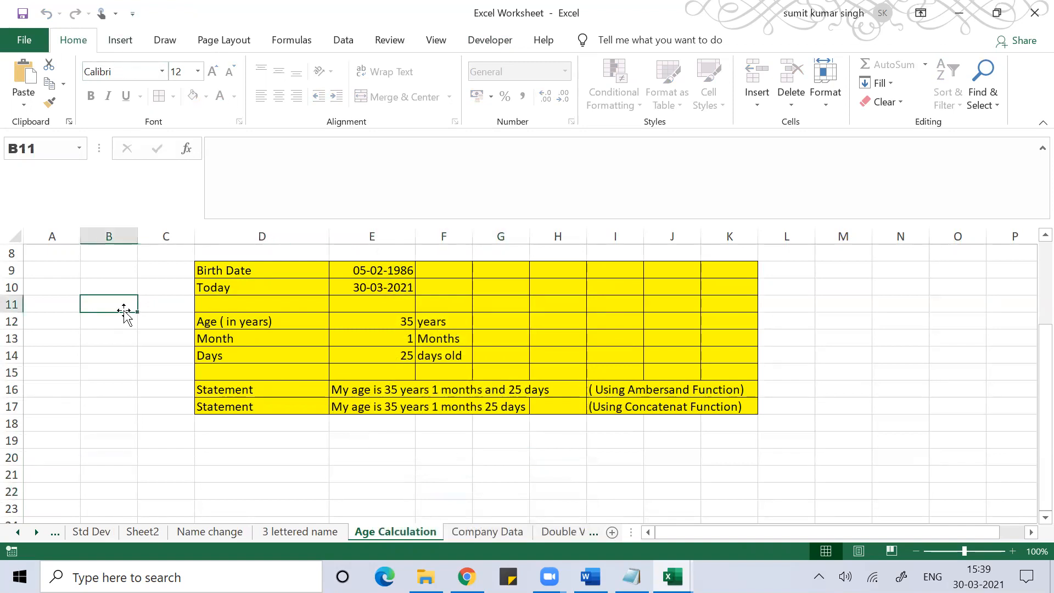
double_click(124, 311)
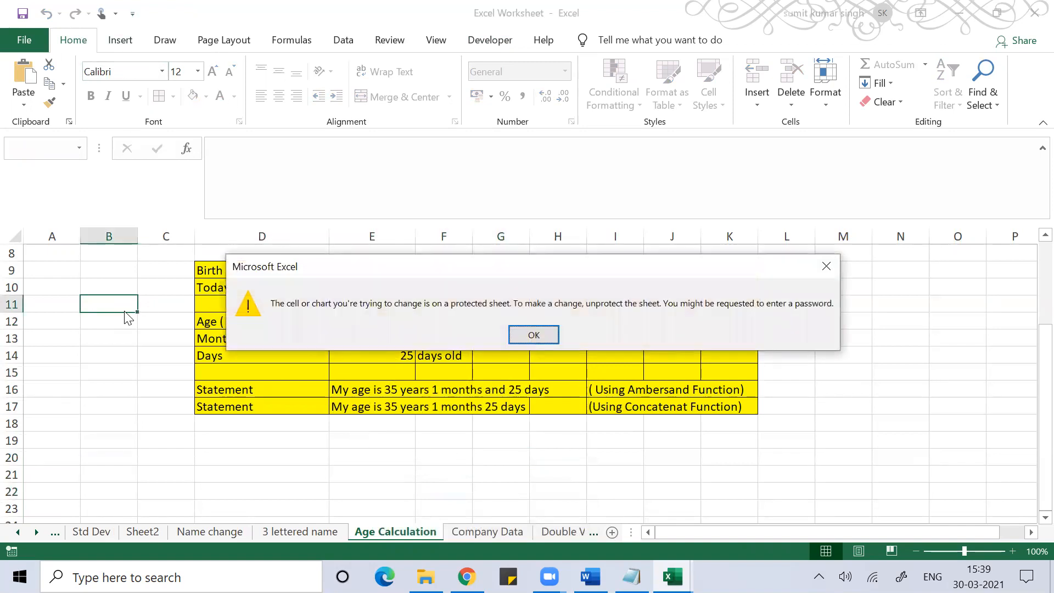
key(Return)
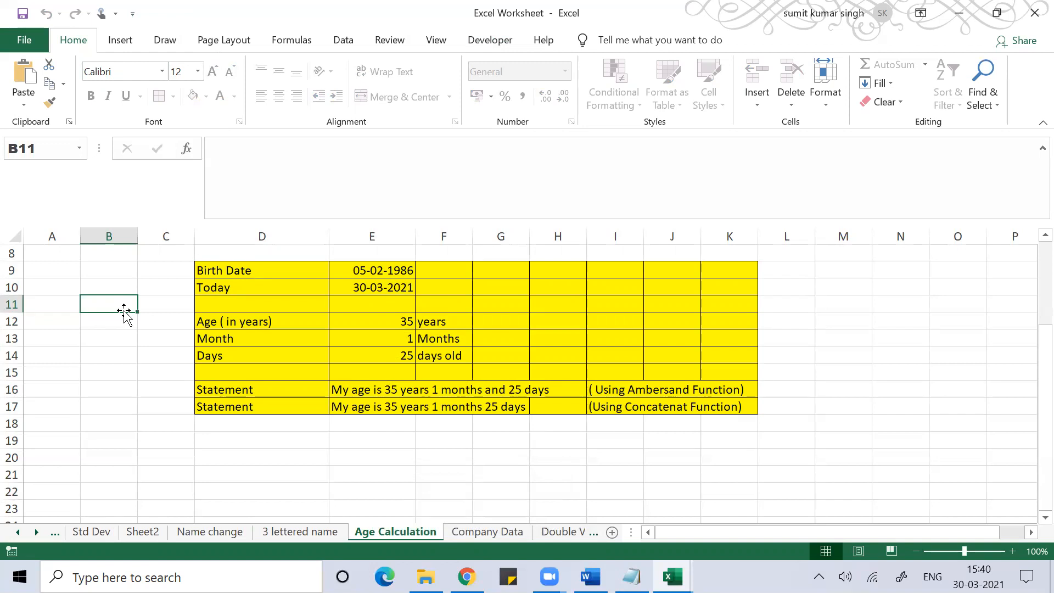
- Try inserting the DATEVALUE function from Formulas and dismiss the protection warning
click(132, 45)
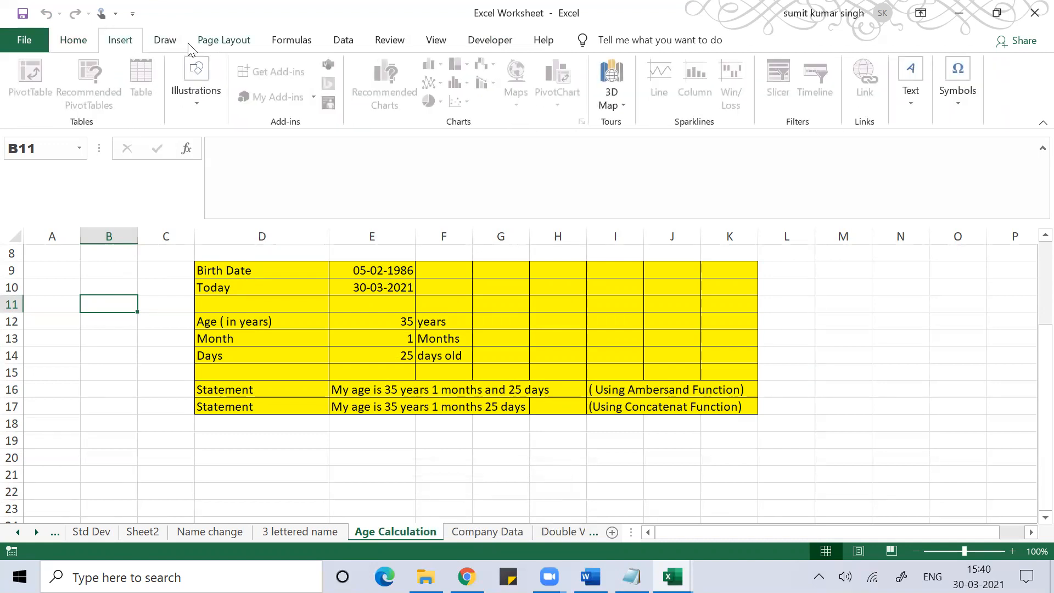
click(204, 43)
click(169, 43)
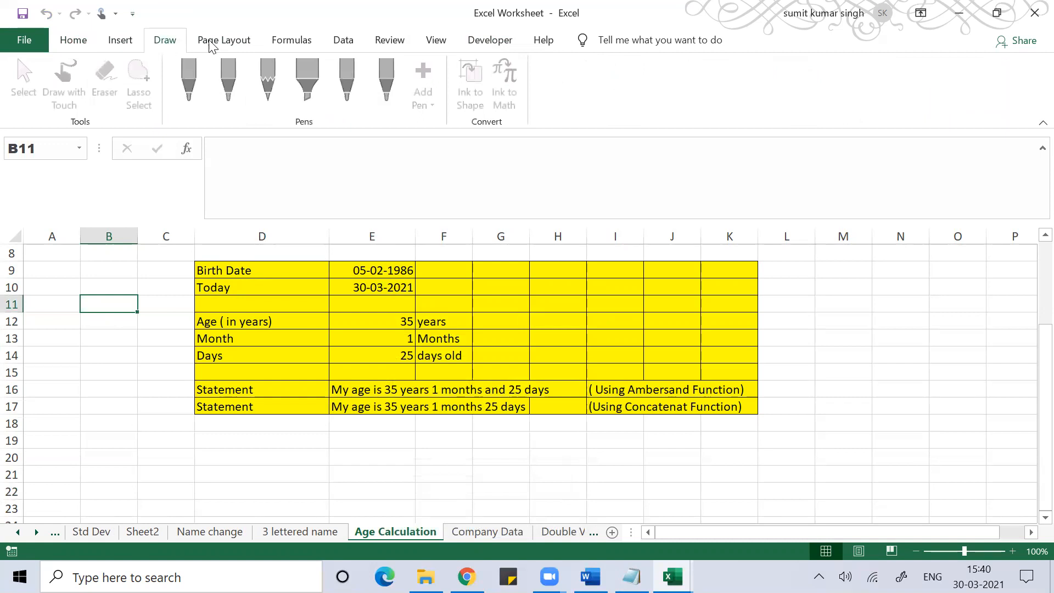
click(309, 50)
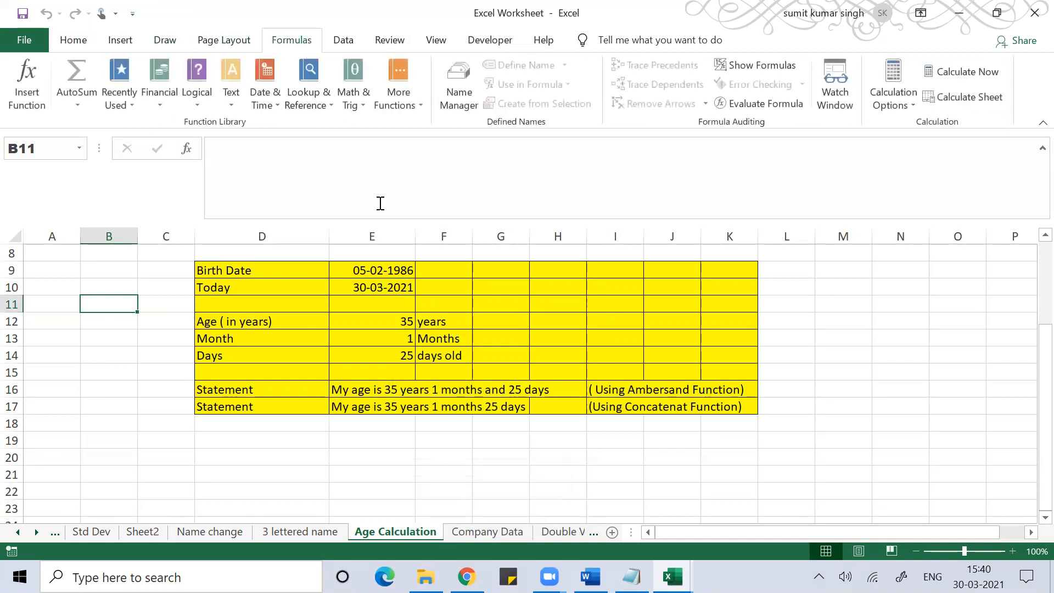
click(256, 77)
click(278, 145)
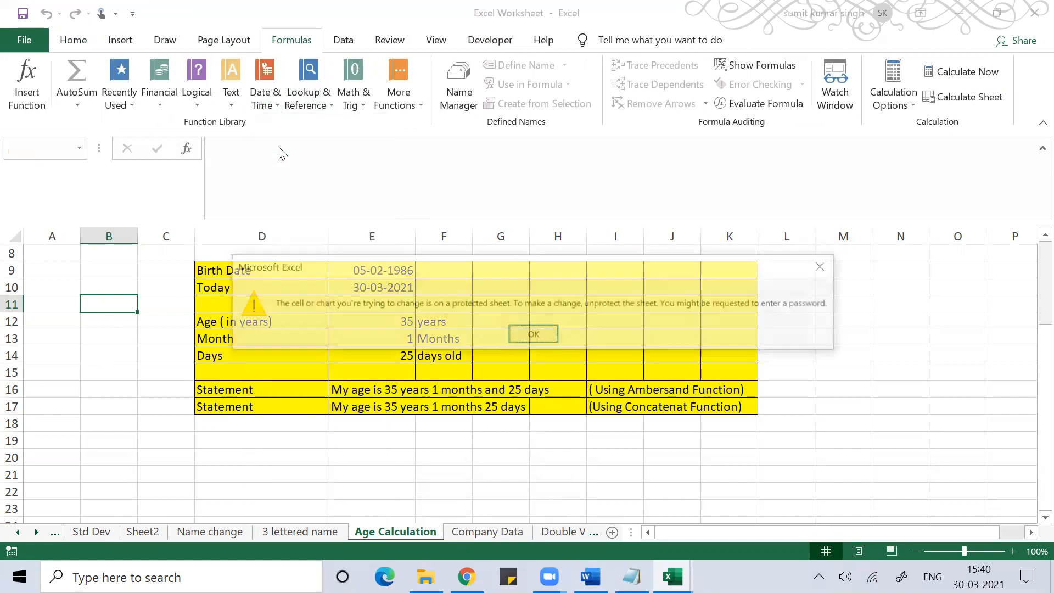
click(532, 336)
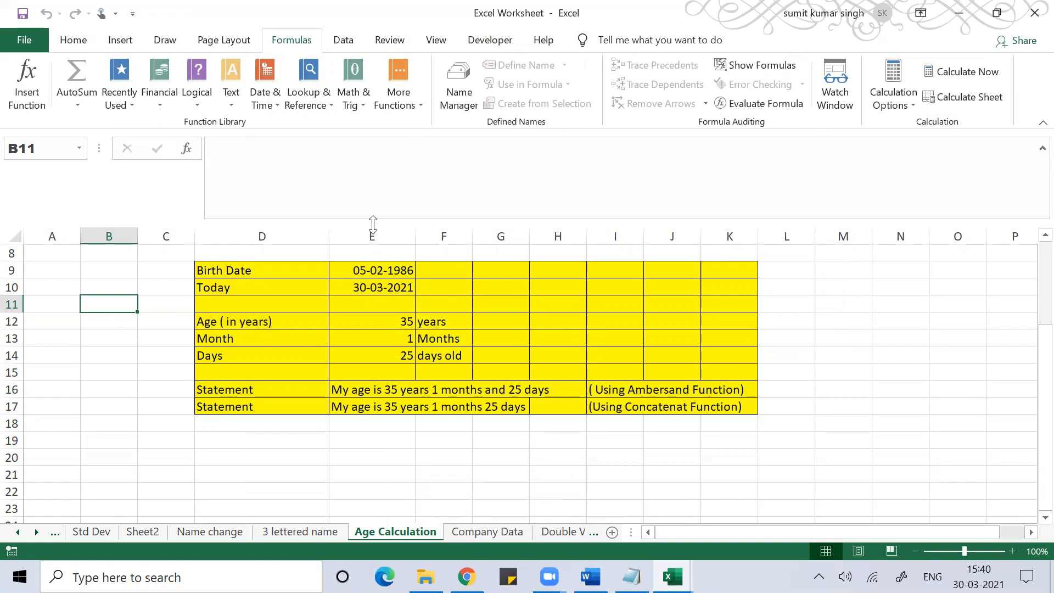
- Insert a blank column at column C
click(166, 354)
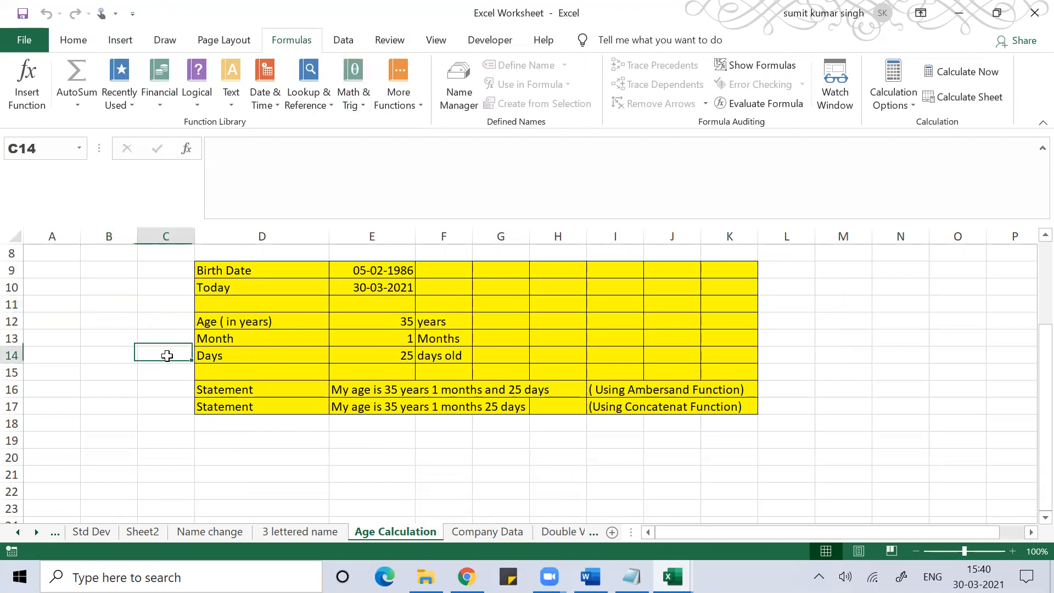
click(151, 237)
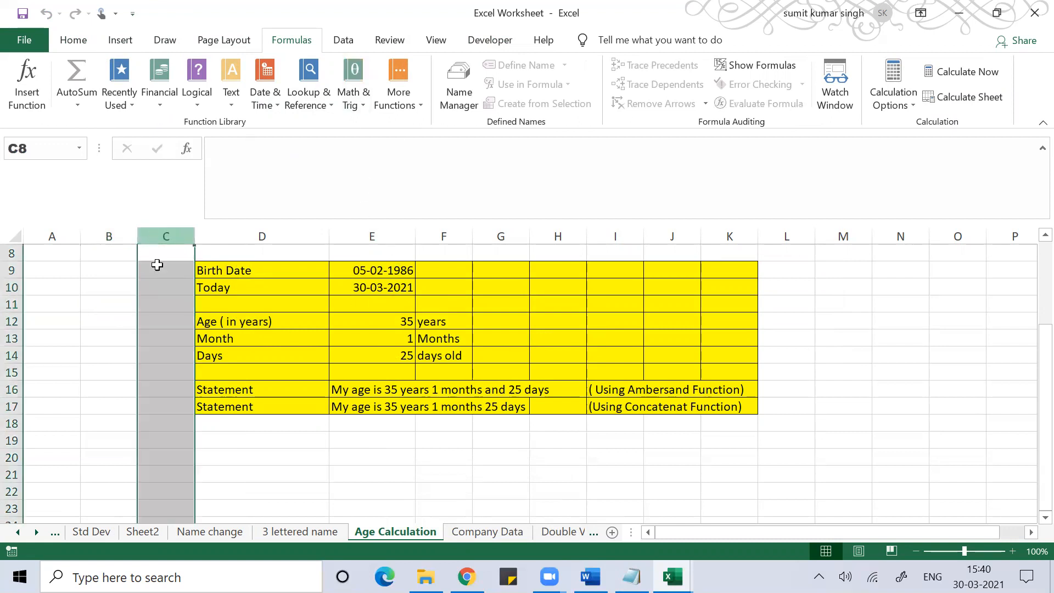
right_click(162, 292)
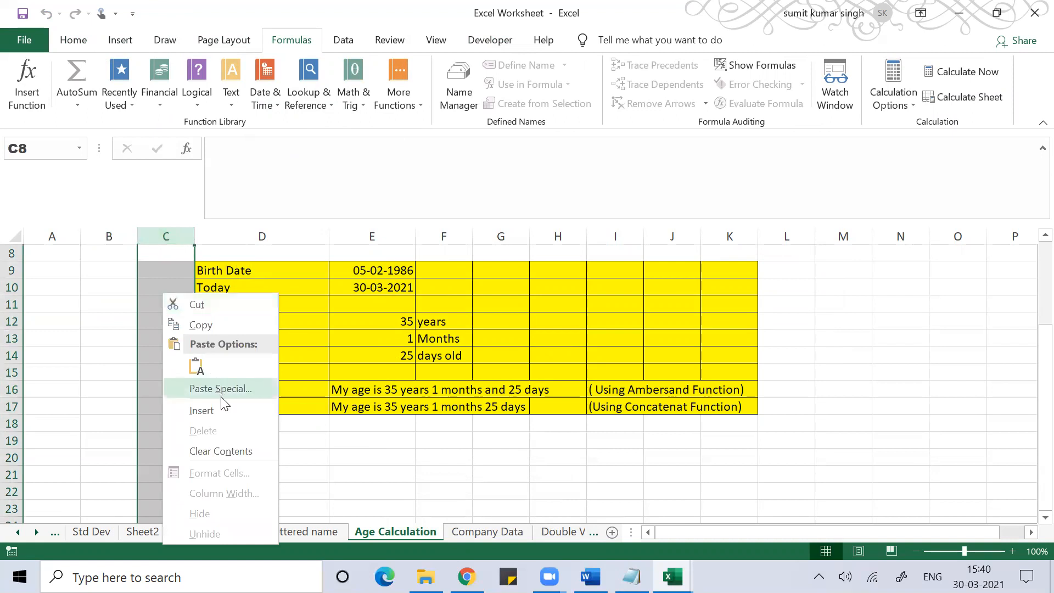
click(222, 411)
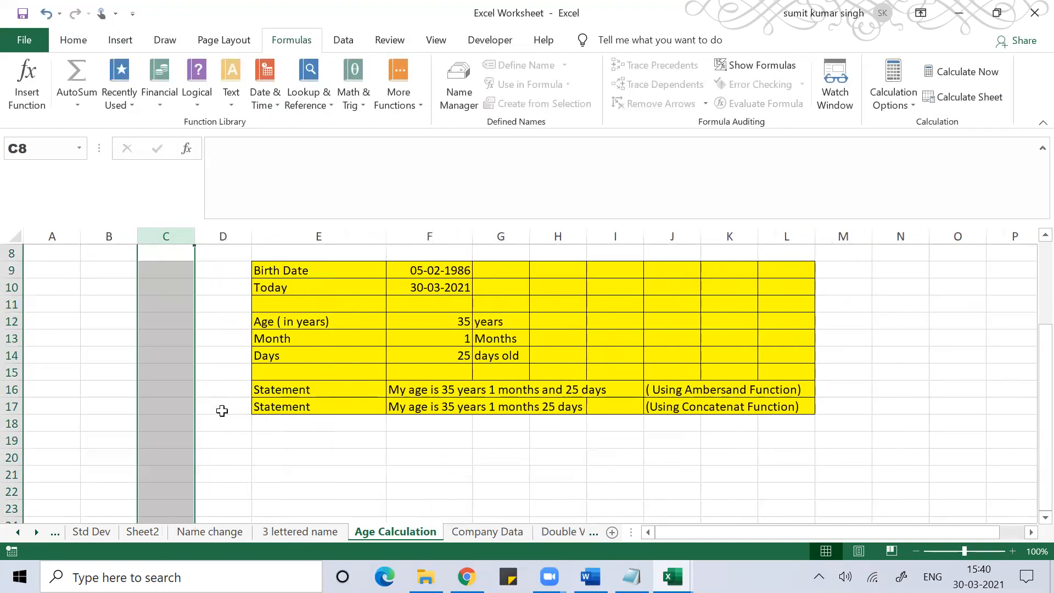
click(121, 391)
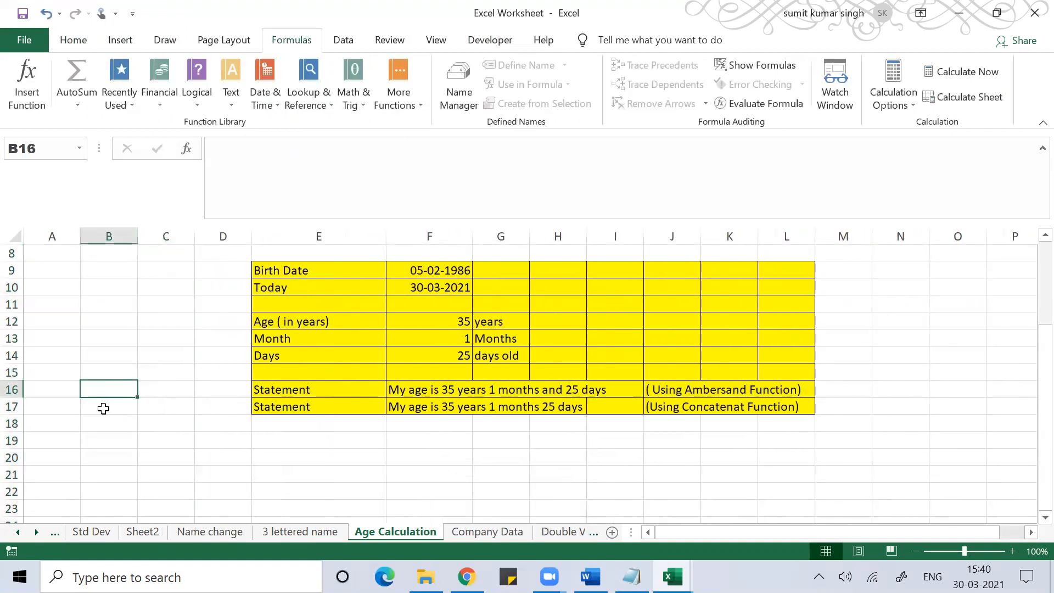
- Select row 19 and close its context menu without inserting anything
click(10, 442)
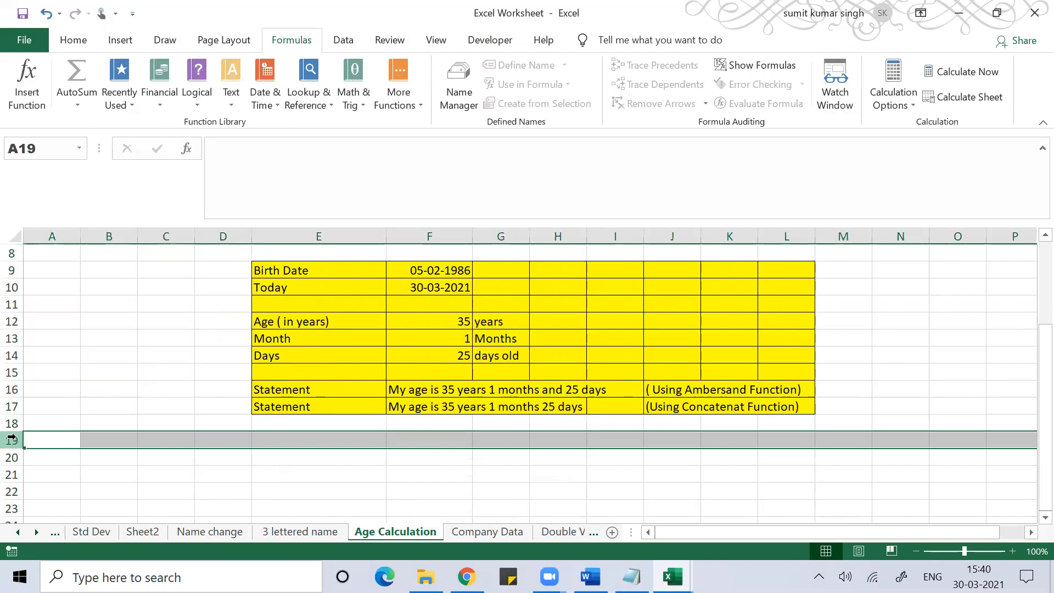
right_click(11, 440)
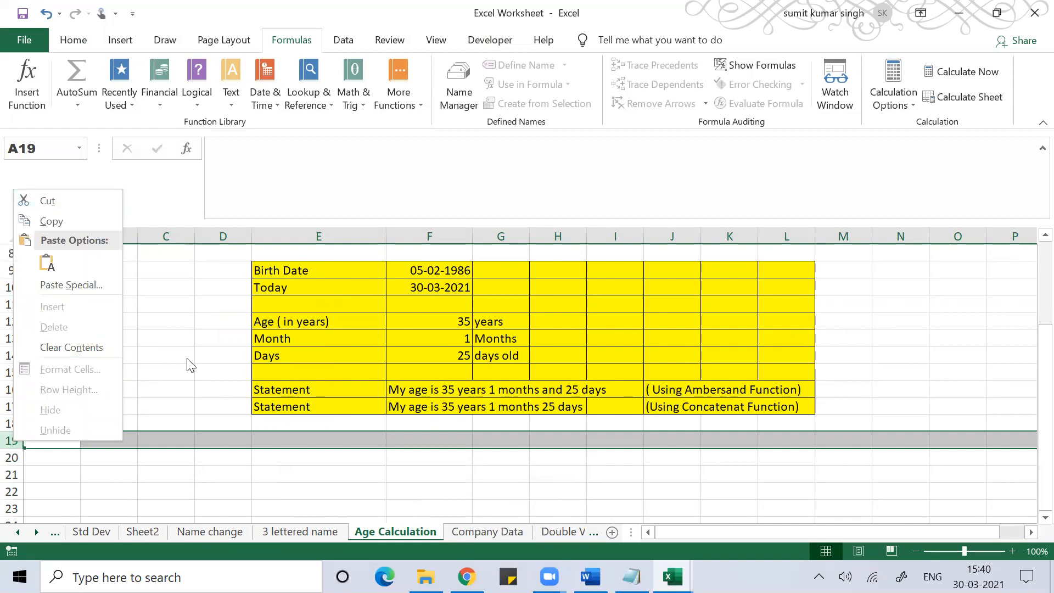
key(Escape)
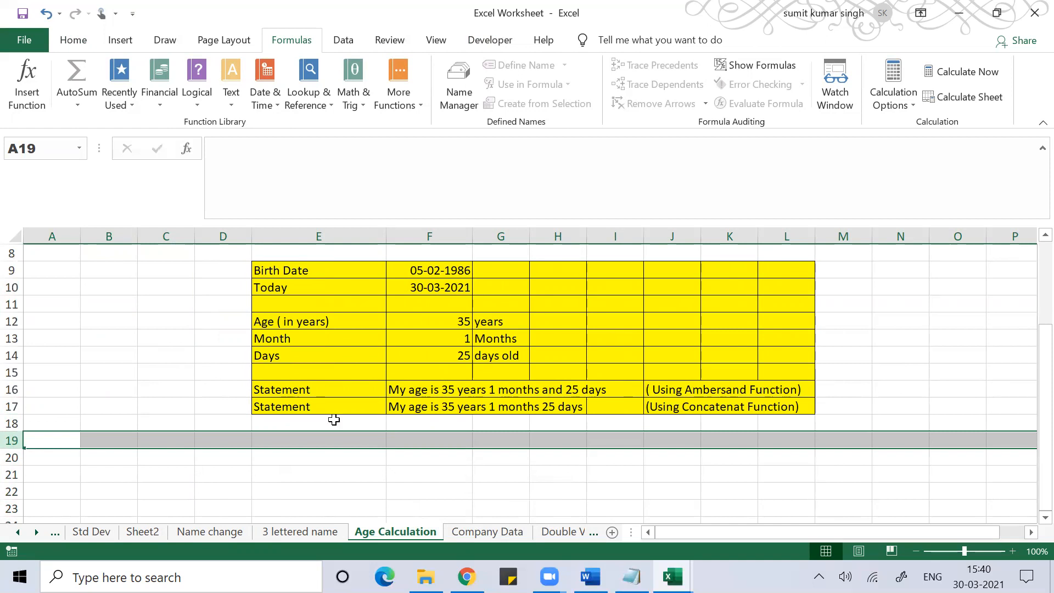
click(502, 502)
- Unprotect the Age Calculation sheet by entering its password
right_click(402, 531)
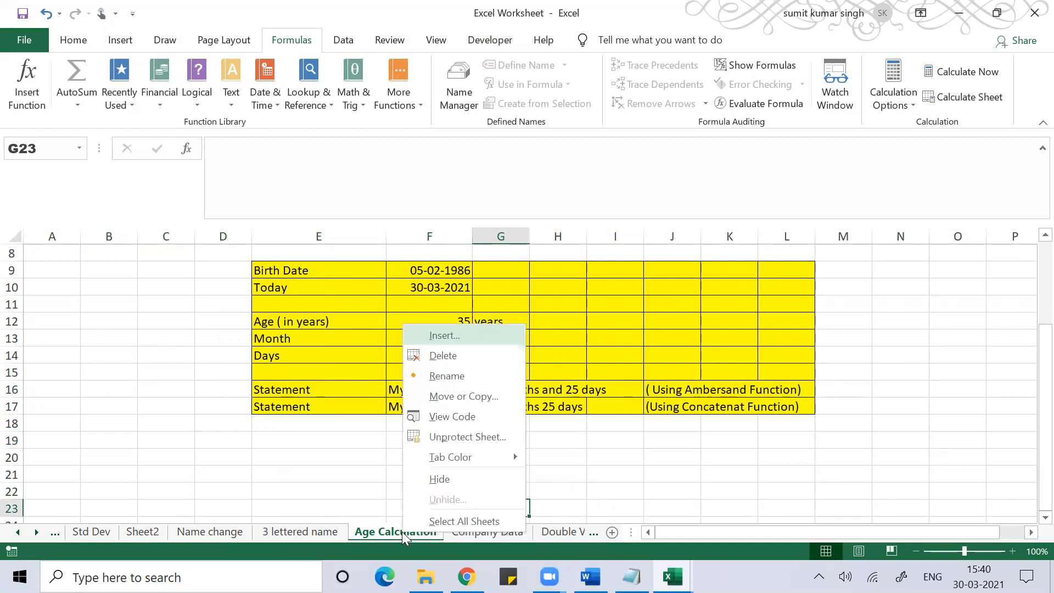
click(472, 437)
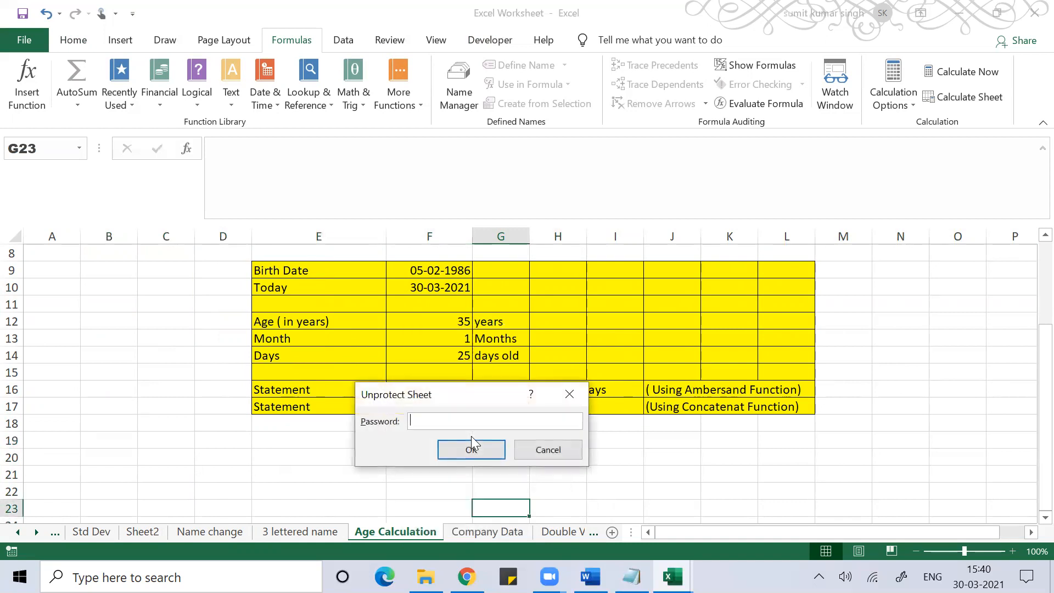
text(123)
click(471, 448)
- Test editing by typing 'aaa' into F20, then erase it
click(428, 449)
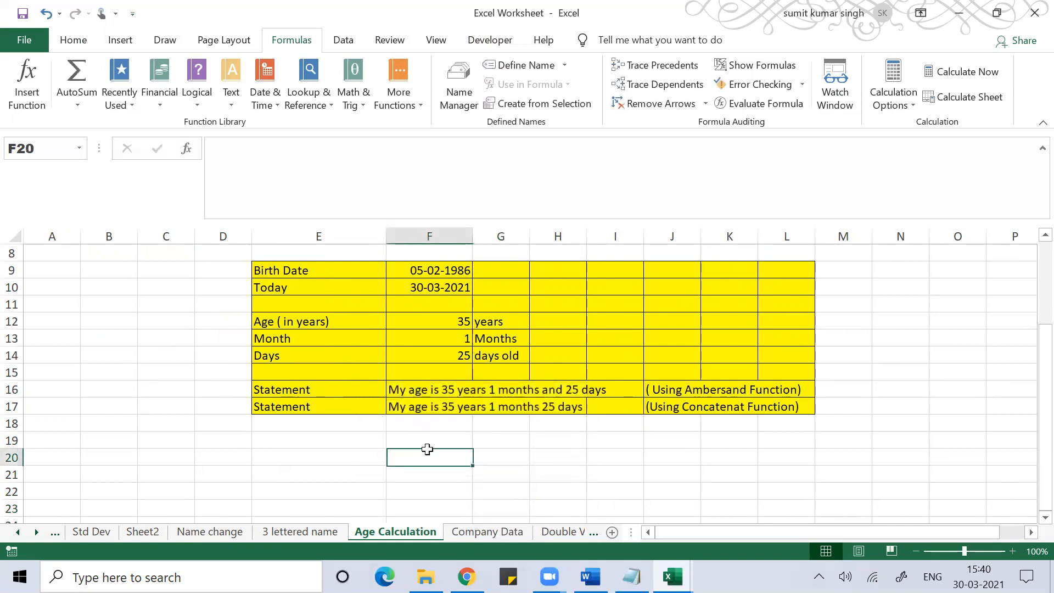
text(aaa)
key(BackSpace)
key(BackSpace)
key(BackSpace)
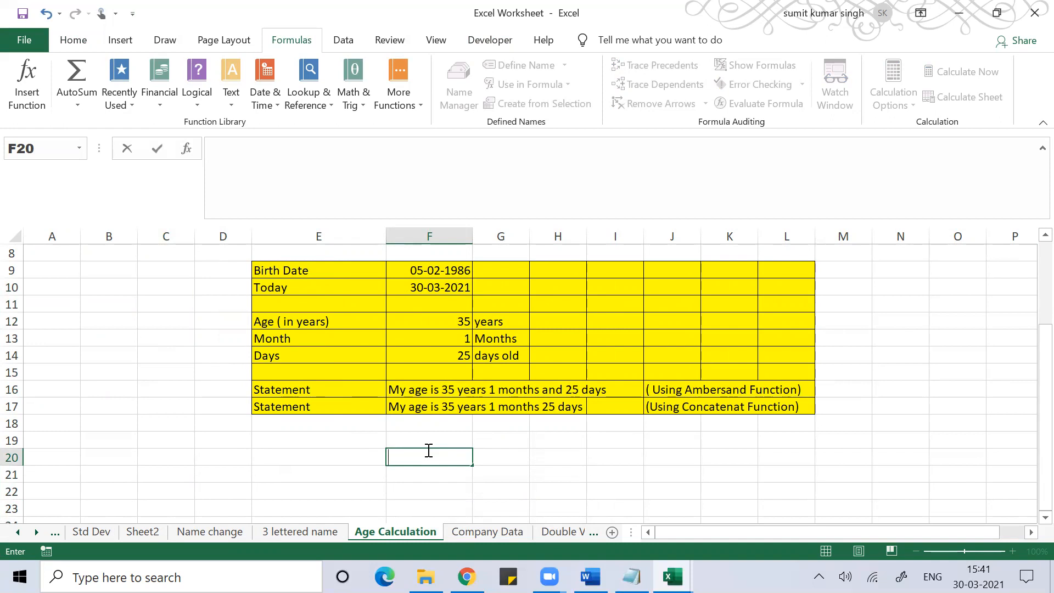
click(603, 445)
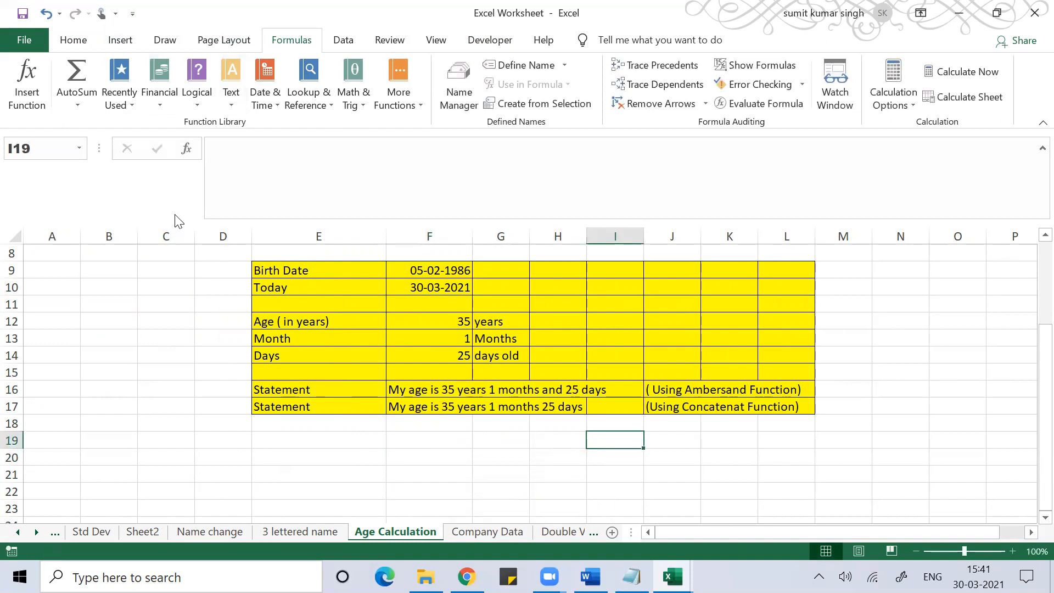
- Show the Home tab and select cells E13, D17, E21 and H21
click(61, 47)
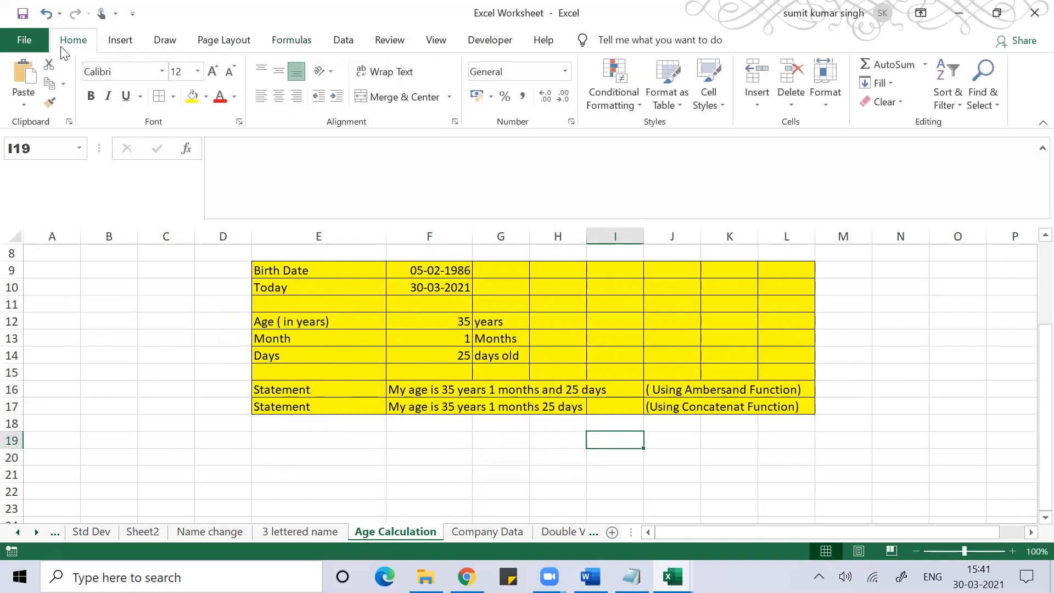
click(326, 338)
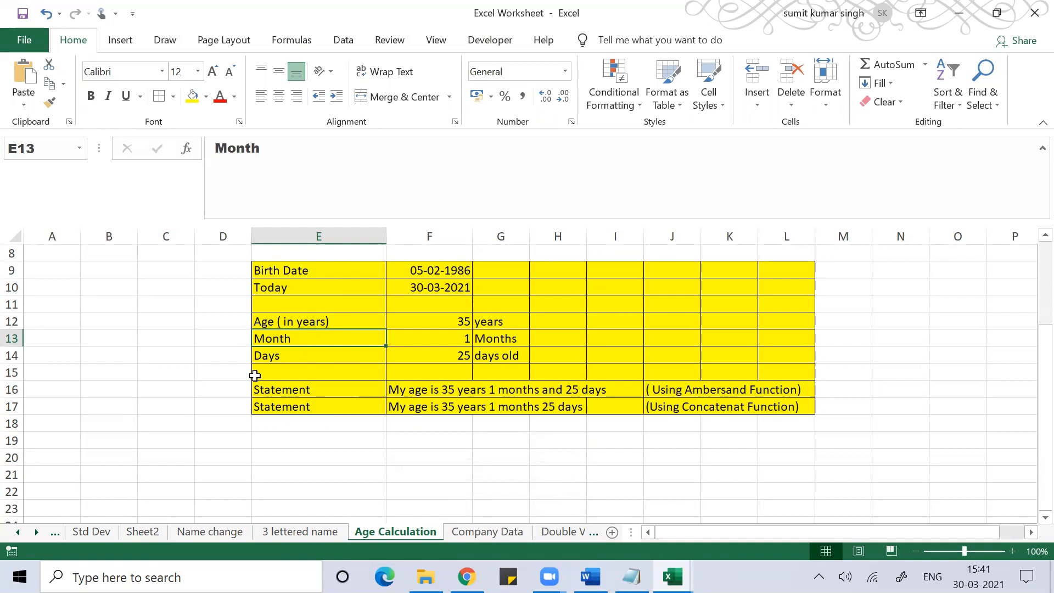
click(215, 403)
click(318, 473)
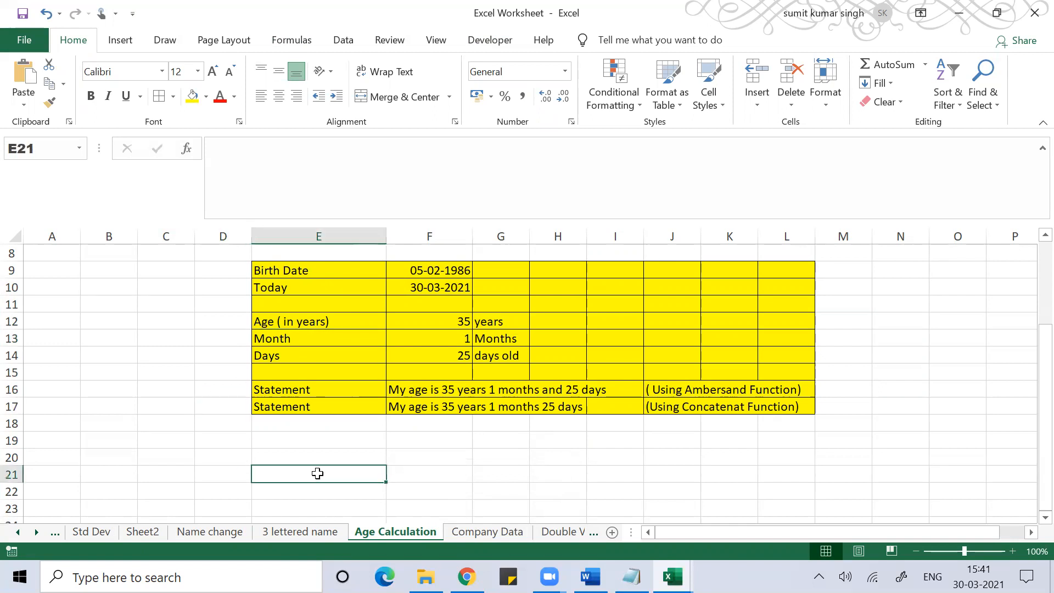
click(549, 474)
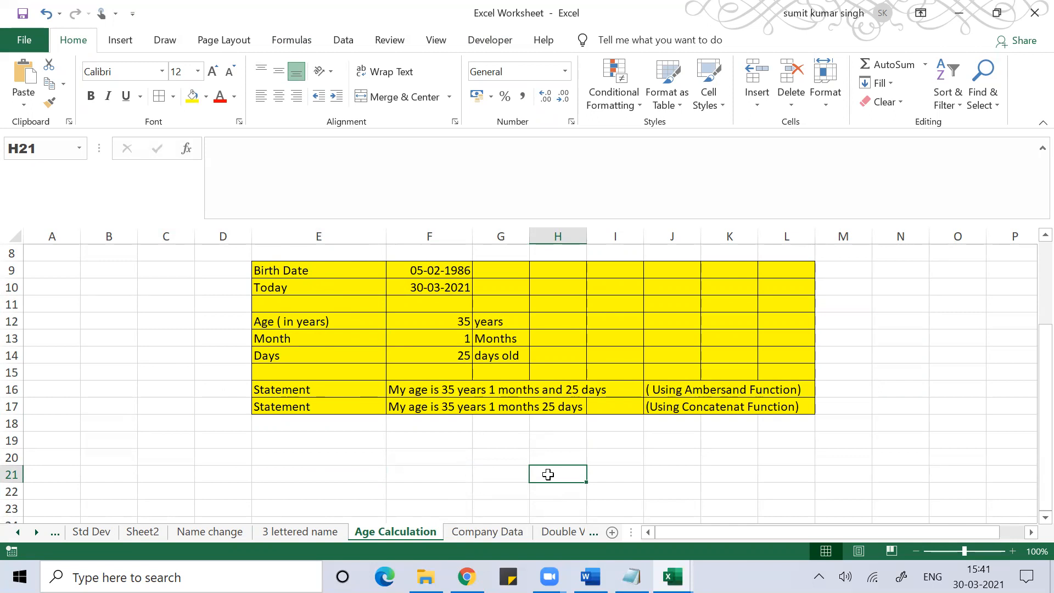
- Dismiss the H21 context menu and select the whole sheet with Ctrl+A
right_click(548, 474)
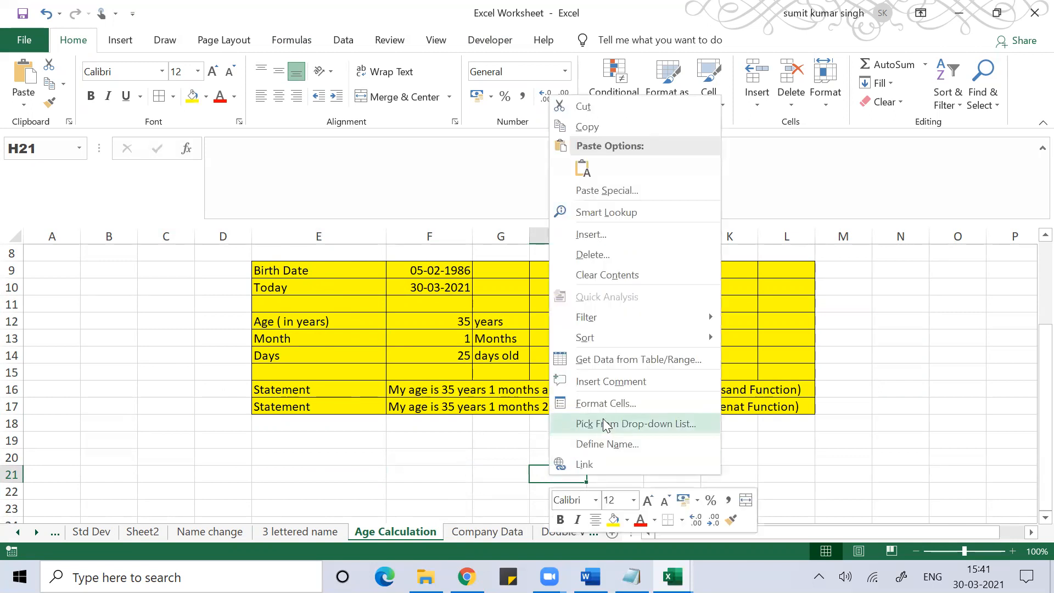
click(384, 469)
click(331, 473)
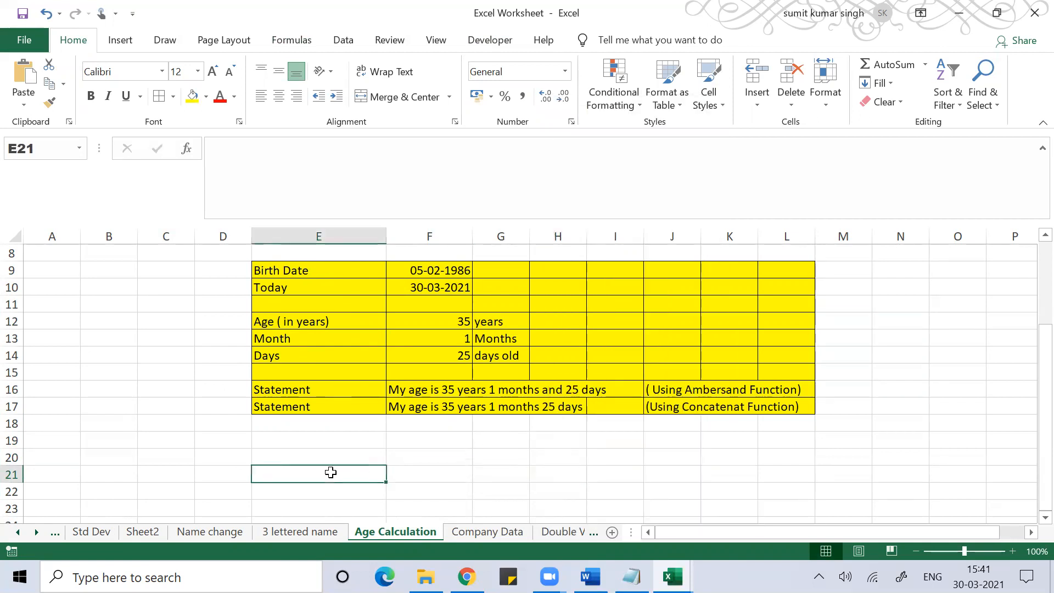
key(ctrl+a)
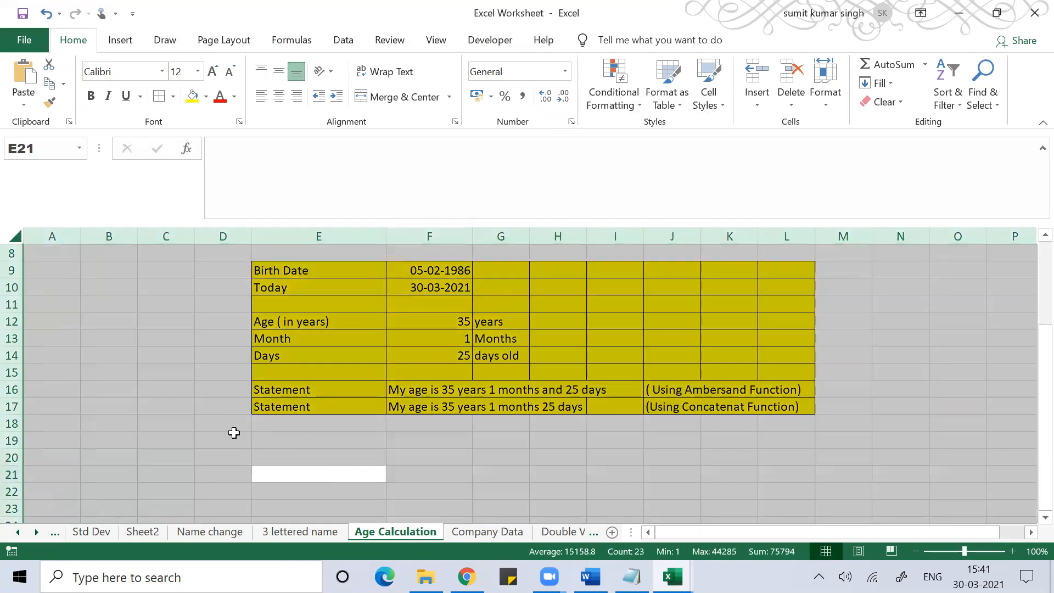
- Select all cells and uncheck Locked on the Format Cells Protection tab
click(209, 437)
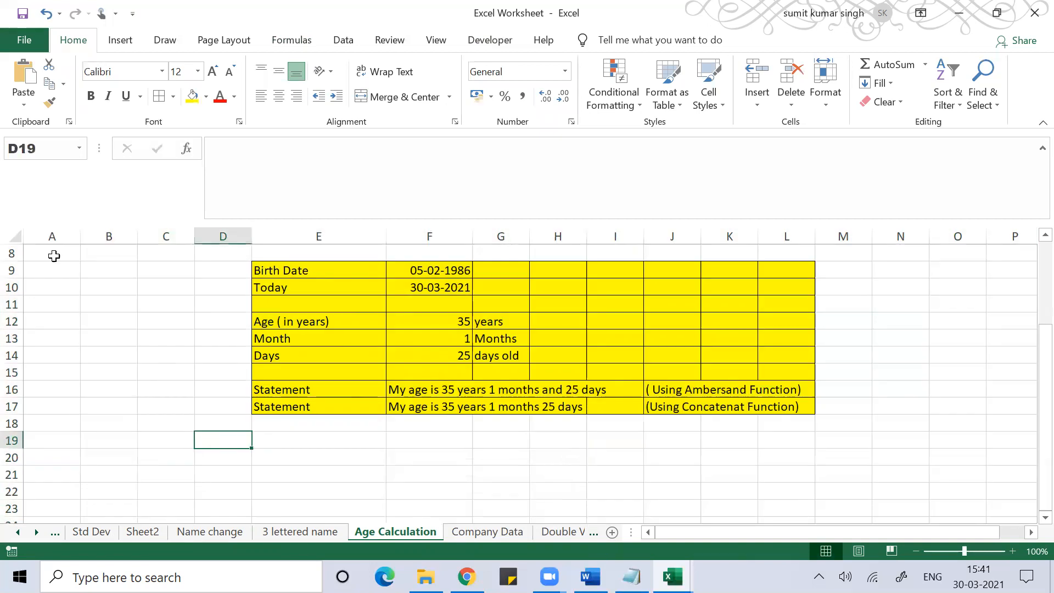
click(12, 240)
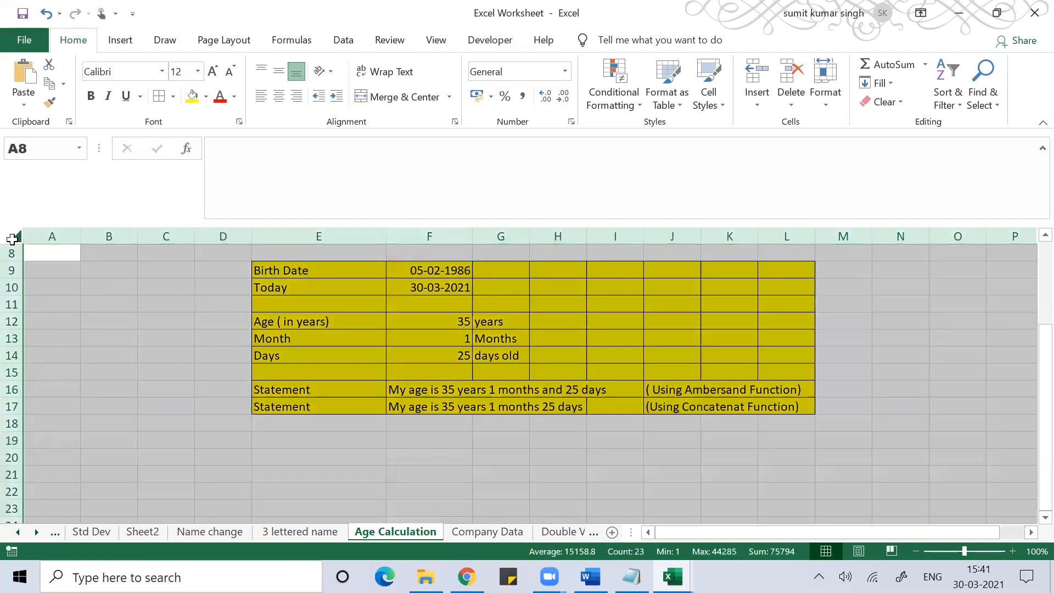
right_click(127, 338)
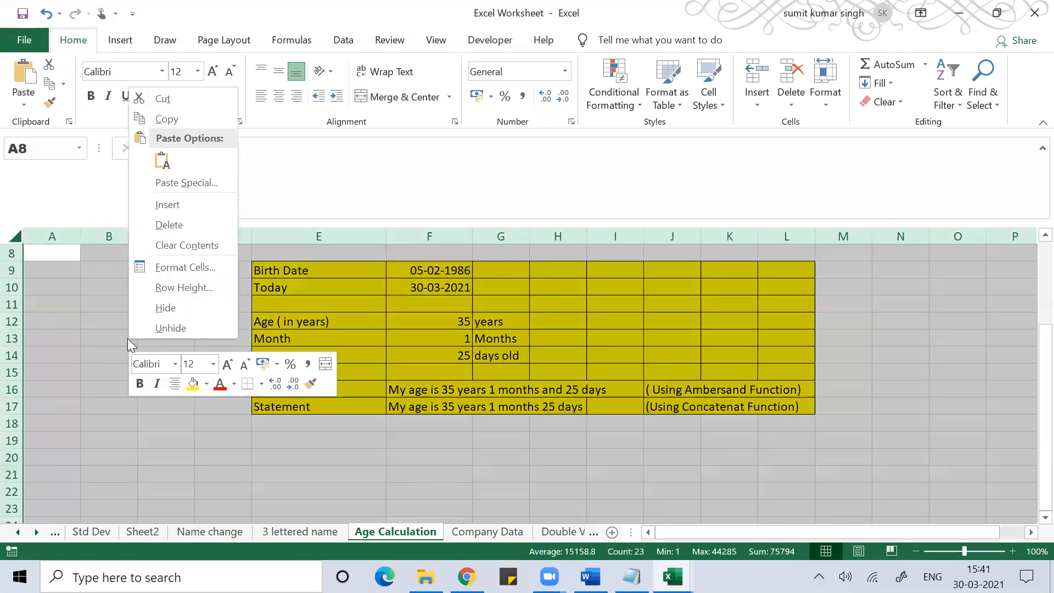
click(173, 274)
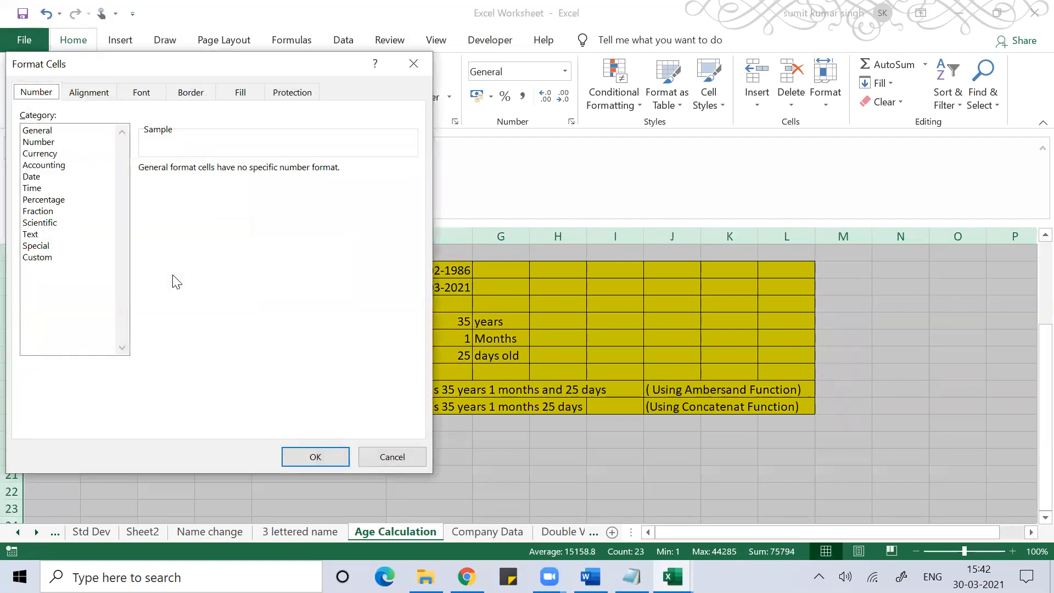
click(290, 94)
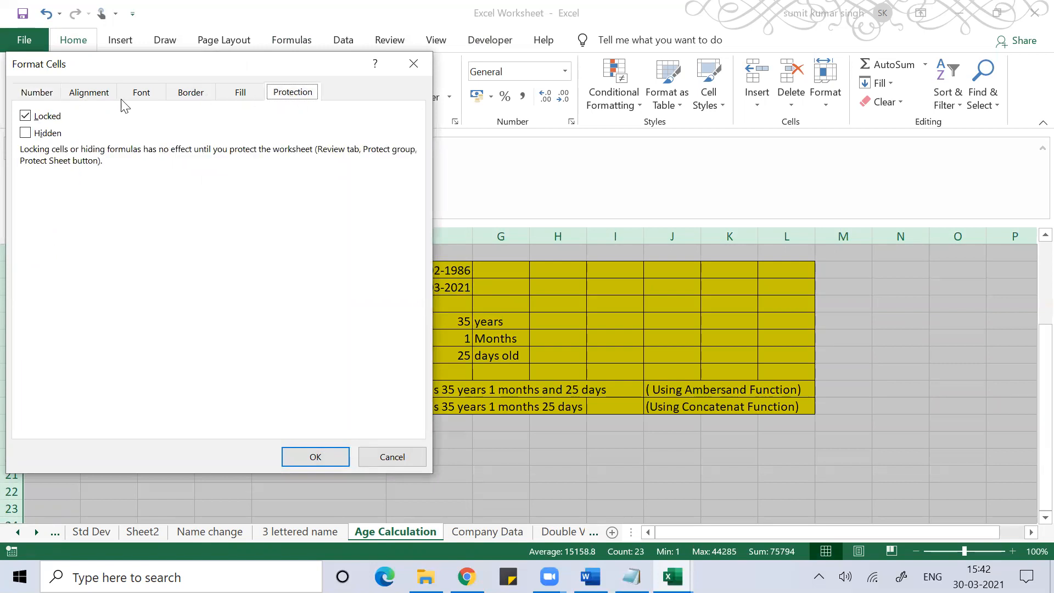
click(26, 116)
click(314, 458)
click(262, 459)
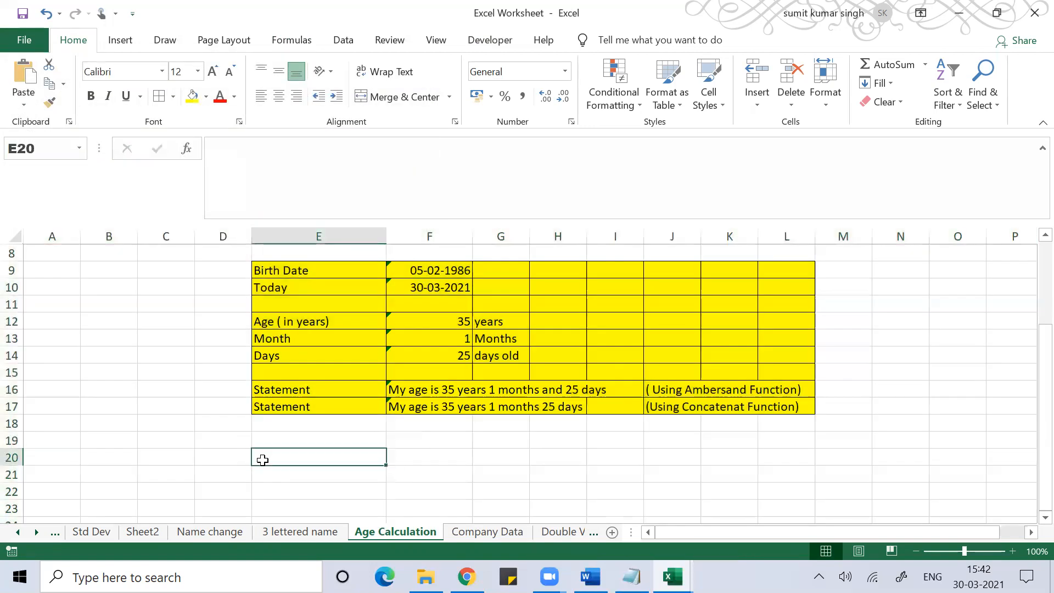
click(307, 270)
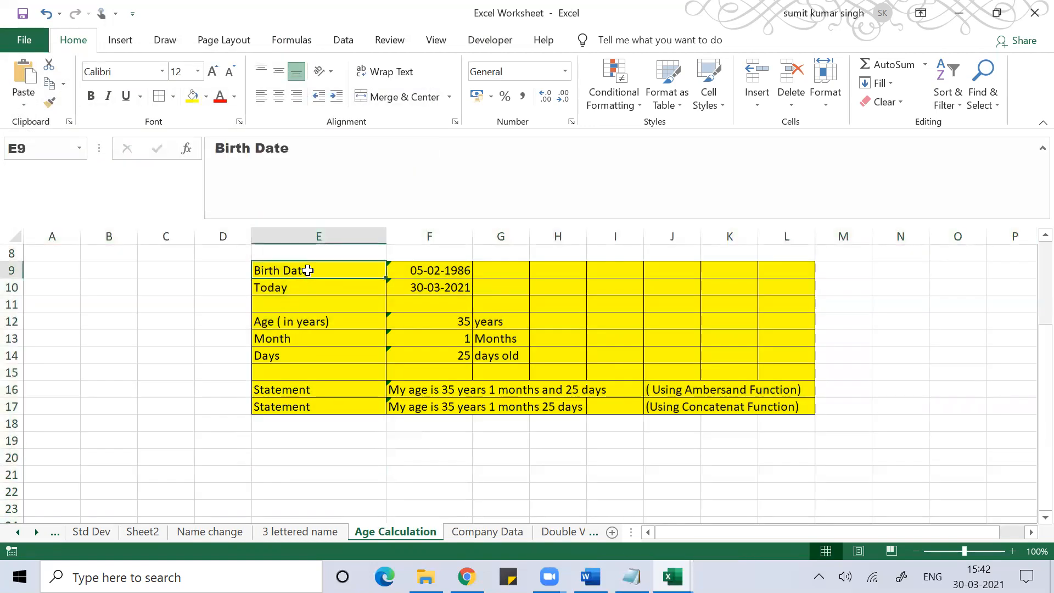
- Select E9:L17 and re-enable its Locked setting through Format Cells (Ctrl+1)
key(shift+Down)
key(shift+Down)
key(shift+Down)
key(shift+Down)
key(shift+Down)
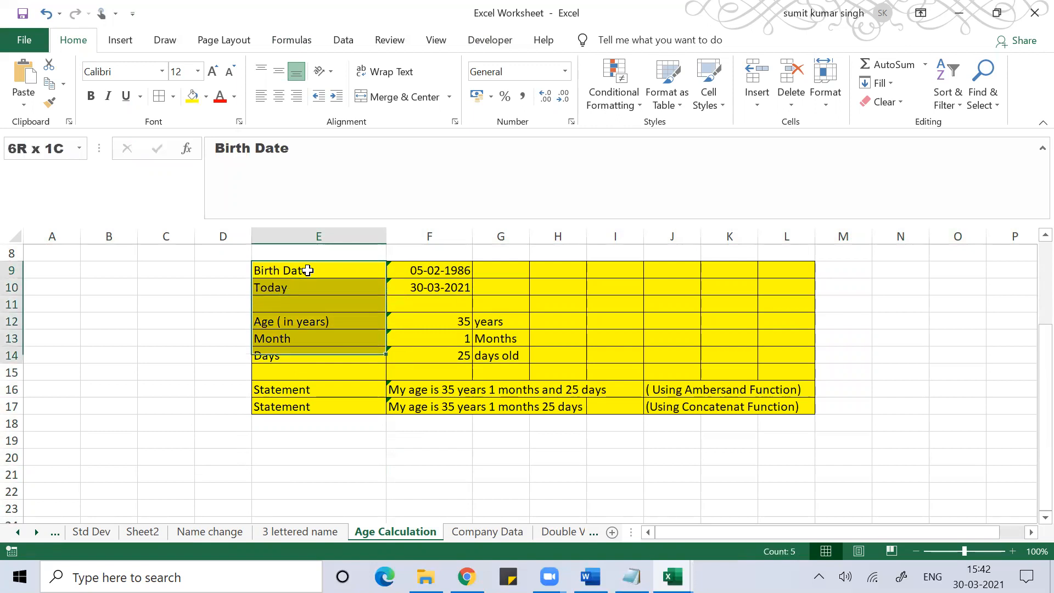
key(shift+Down)
key(shift+Down)
key(shift+Down)
key(shift+Right)
key(shift+Right)
key(shift+Right)
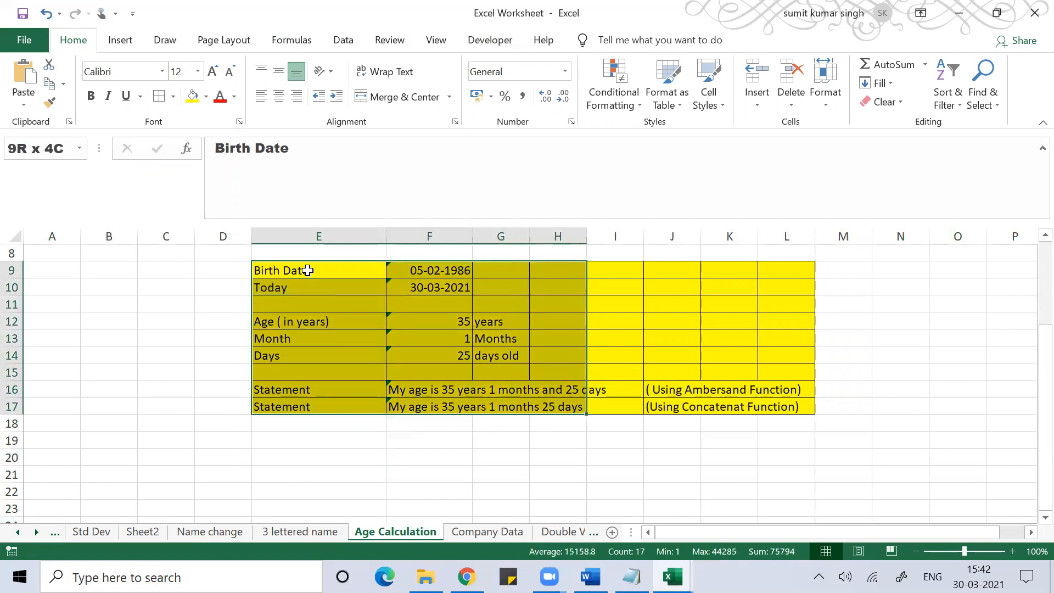
key(shift+Right)
key(shift+Right)
key(shift+Right)
key(shift+Right)
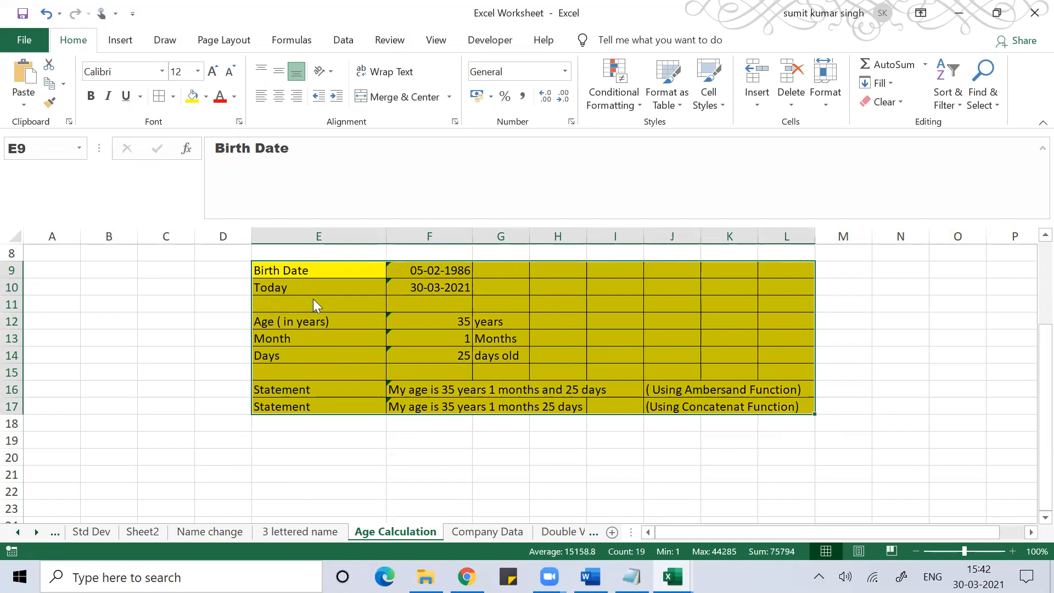
key(ctrl+1)
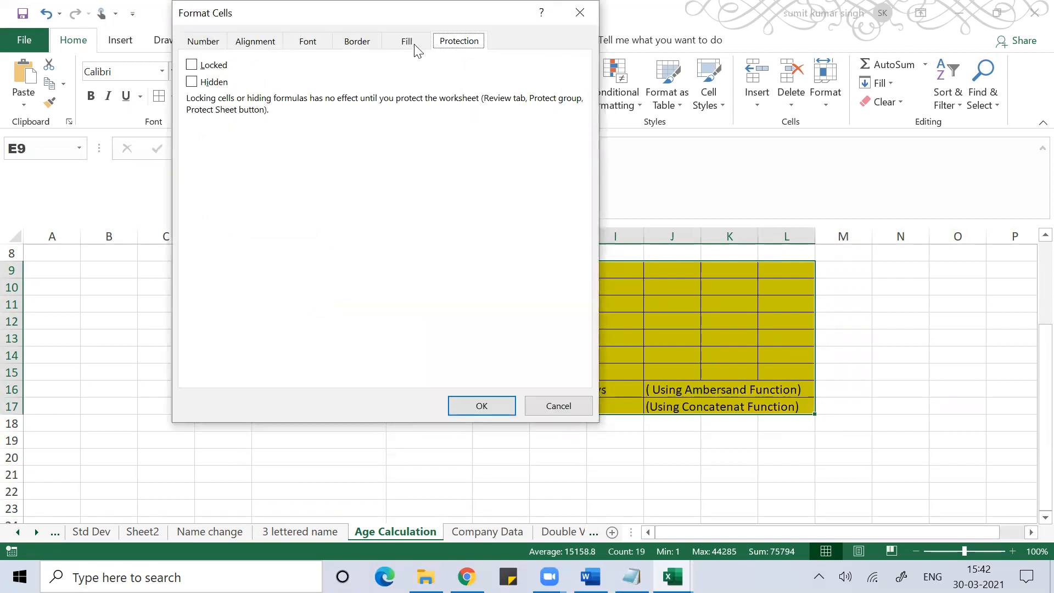
click(191, 65)
click(477, 406)
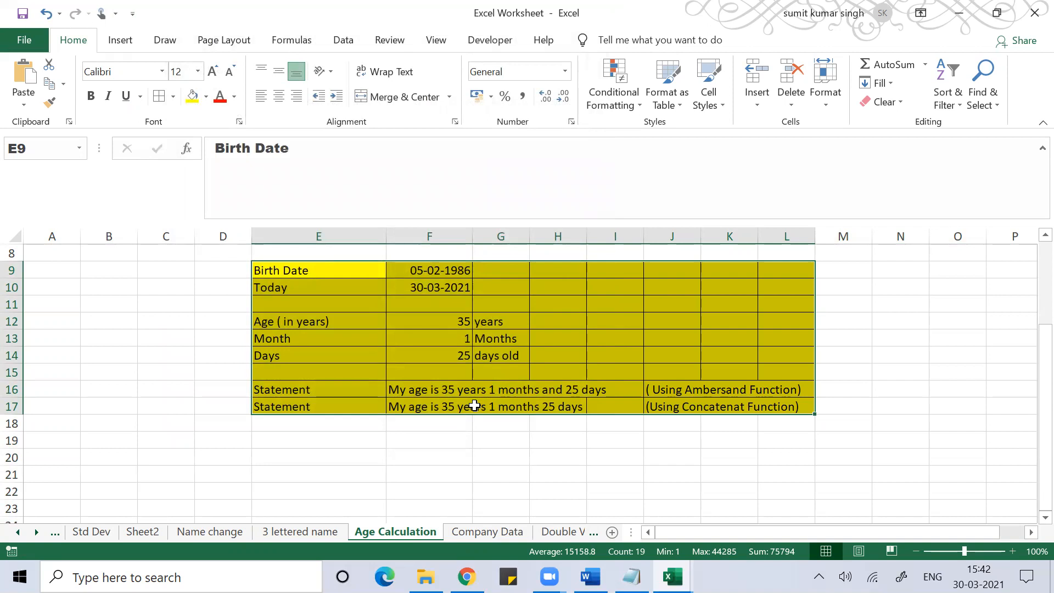
click(403, 472)
- Protect the Age Calculation sheet with a password, with Insert columns unchecked
right_click(384, 535)
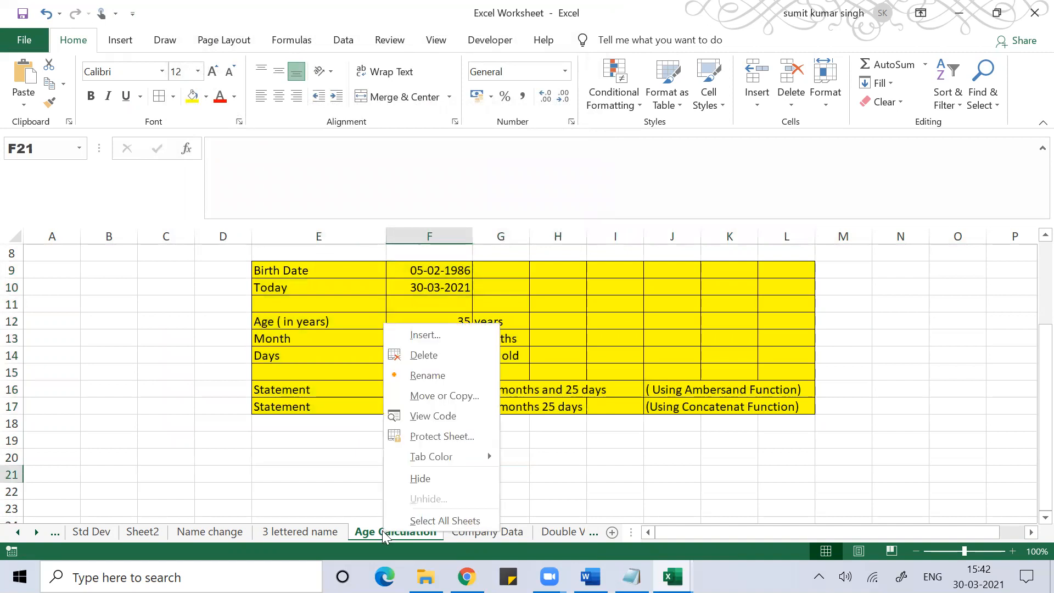
click(447, 438)
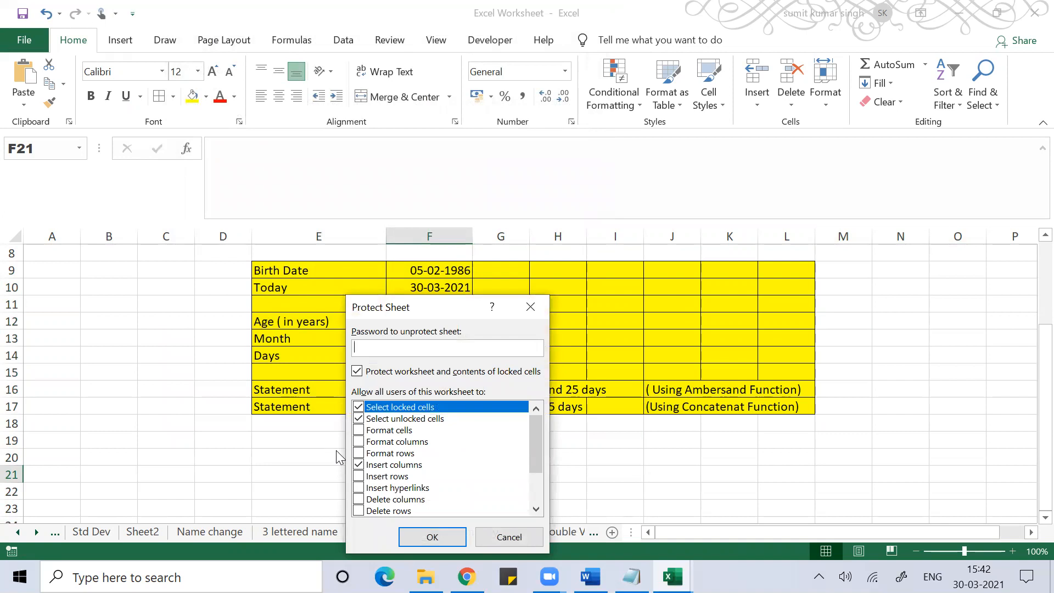
click(358, 465)
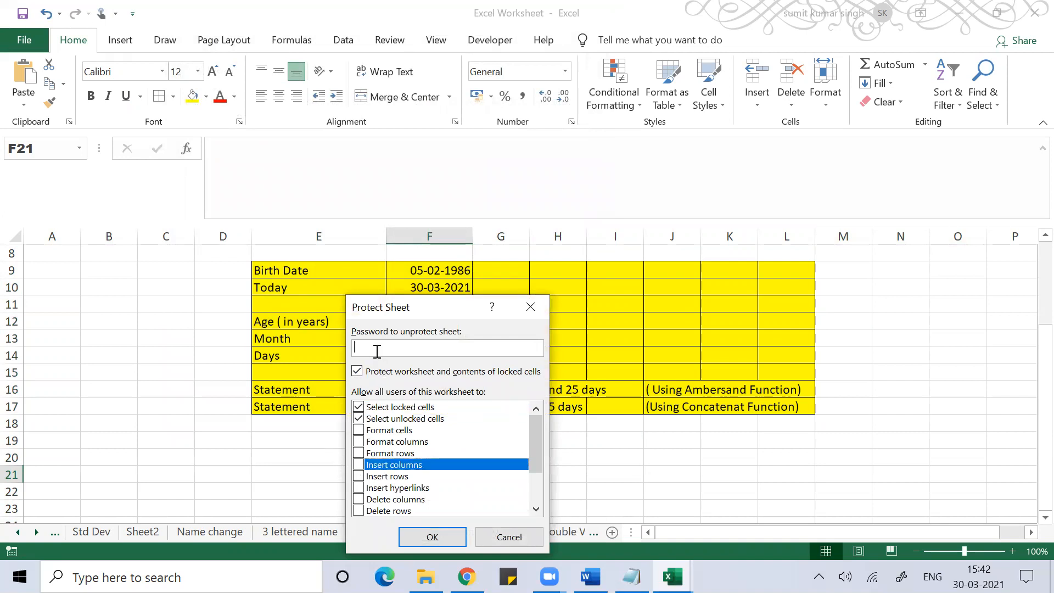
text(123)
click(413, 536)
text(123)
key(Return)
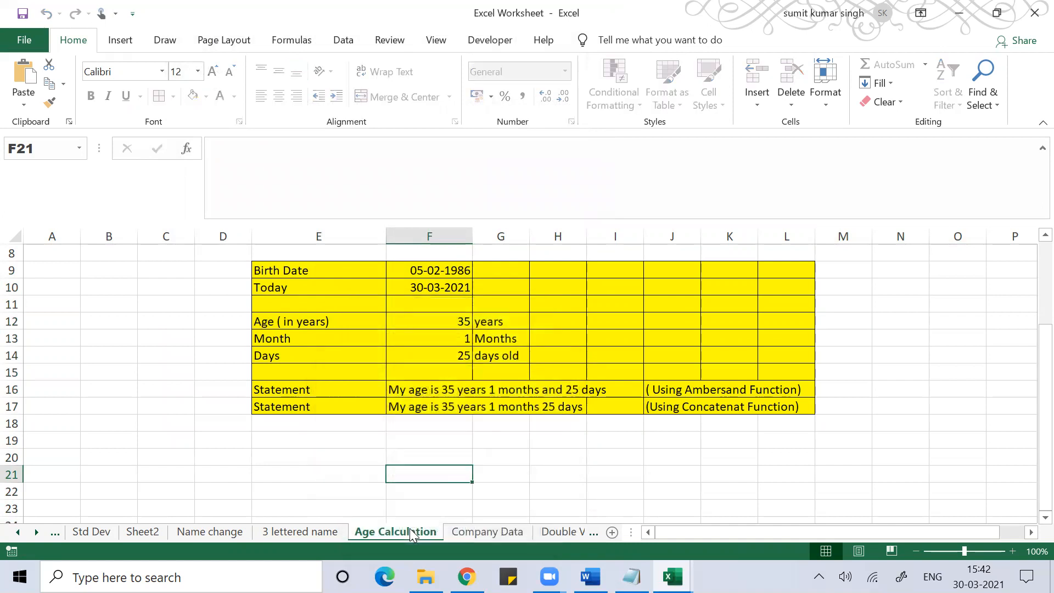
click(146, 425)
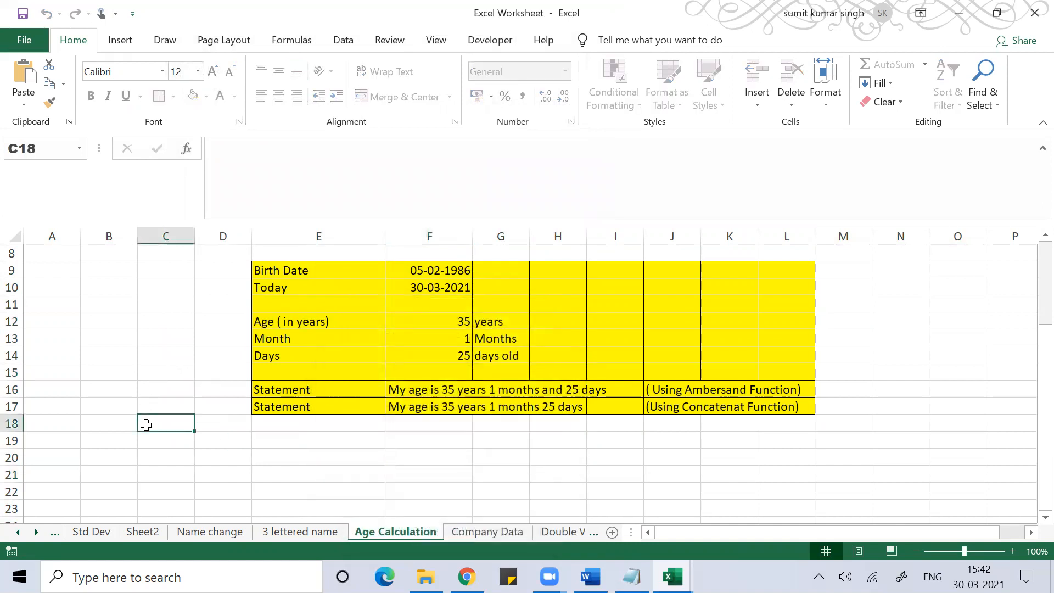
text(amit')
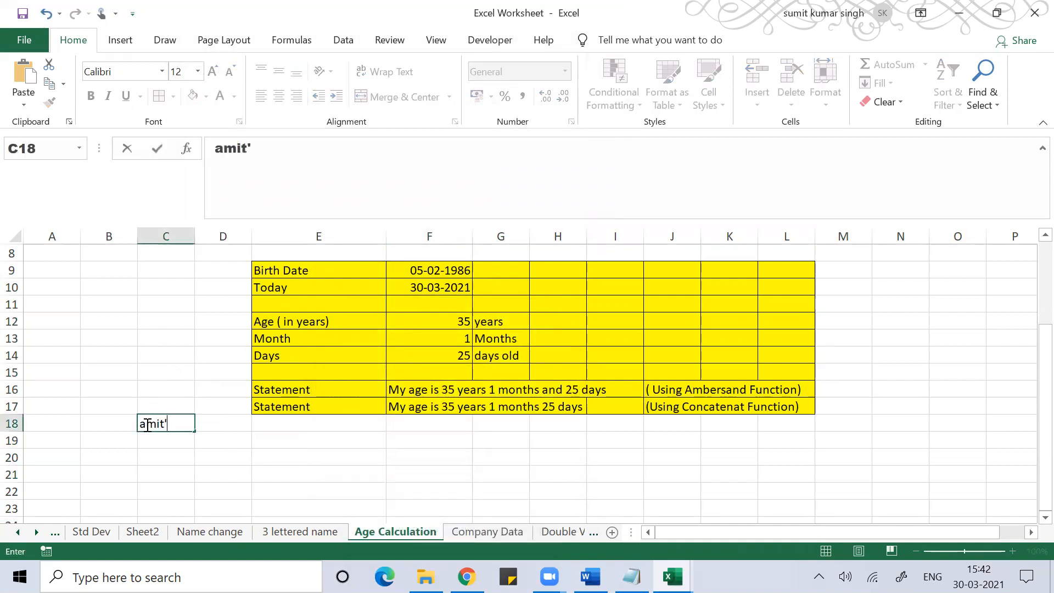
key(BackSpace)
key(BackSpace)
key(BackSpace)
key(BackSpace)
key(BackSpace)
click(219, 470)
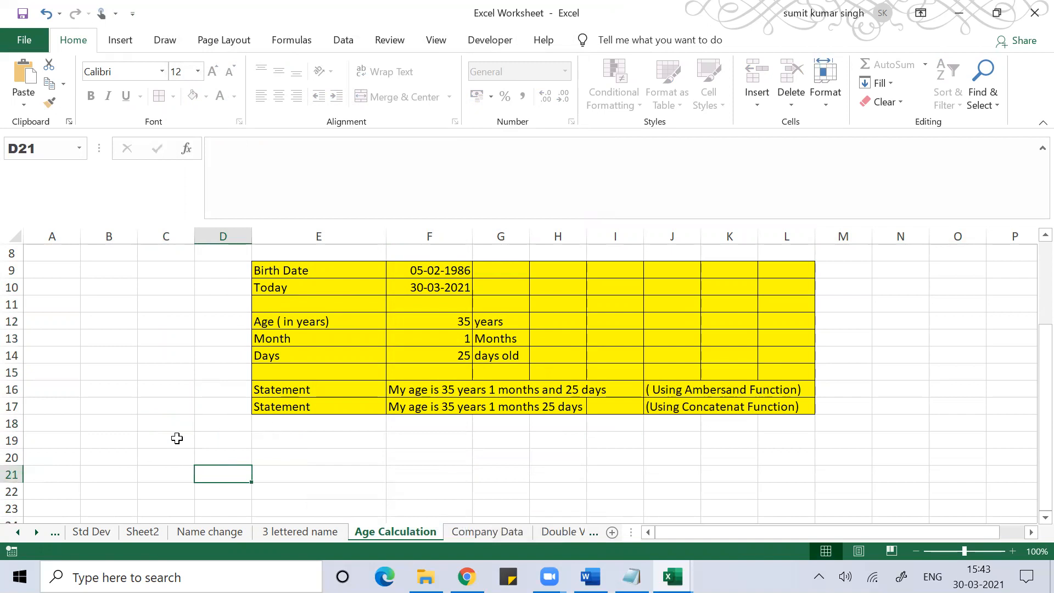
click(157, 435)
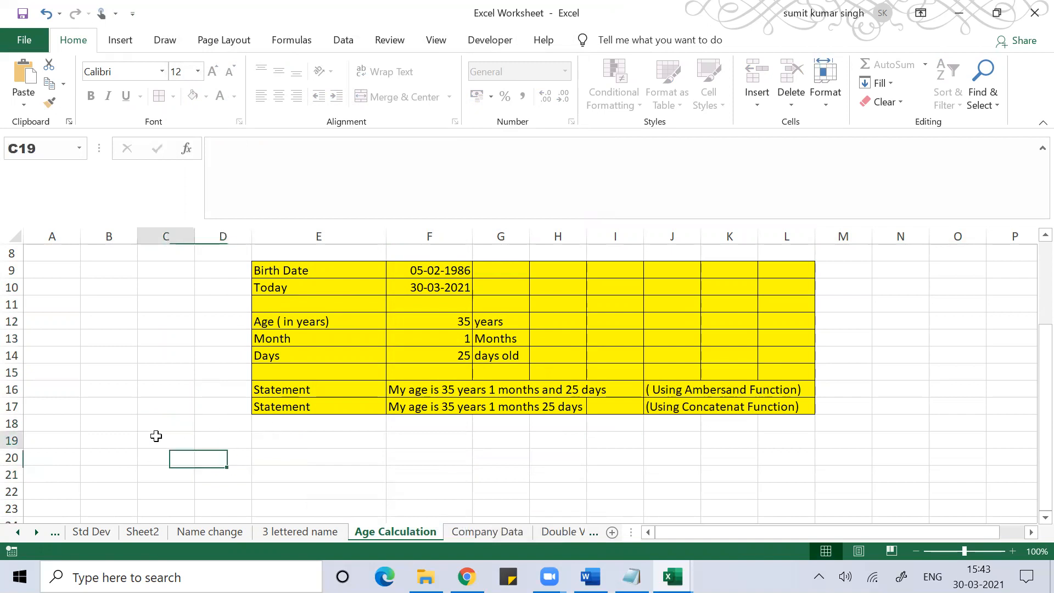
click(164, 235)
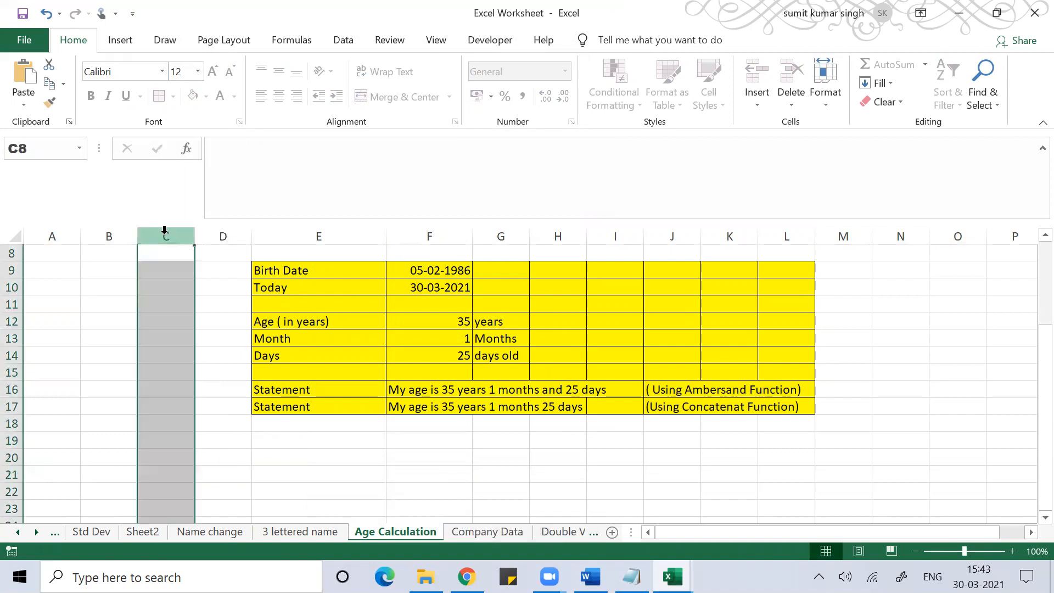
click(600, 299)
key(a)
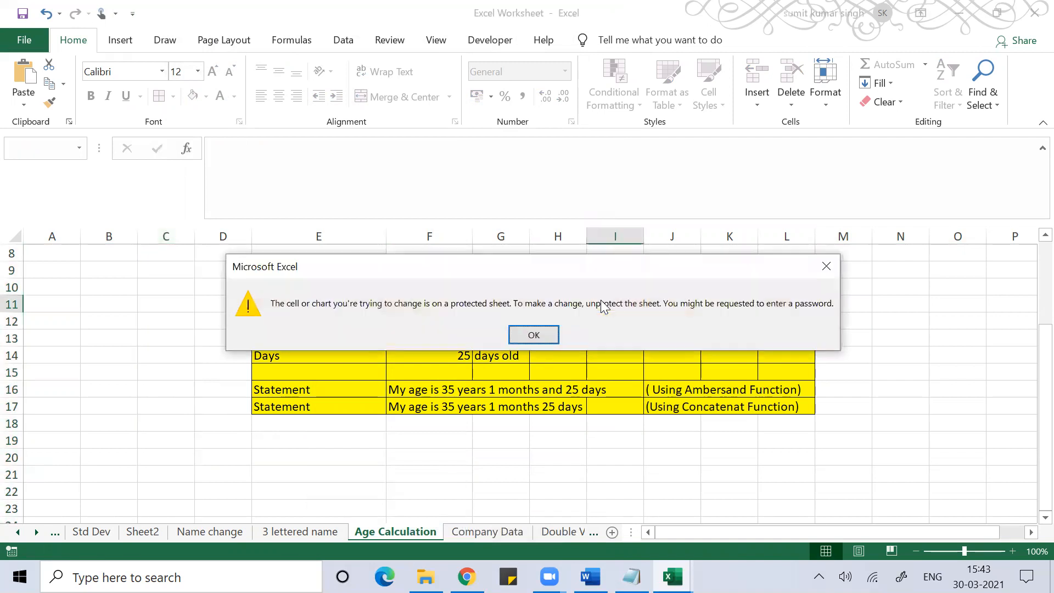
key(Return)
- Select cells F11, G13, I13, E11 and B14, browsing the Insert, Draw and Page Layout tabs
click(404, 299)
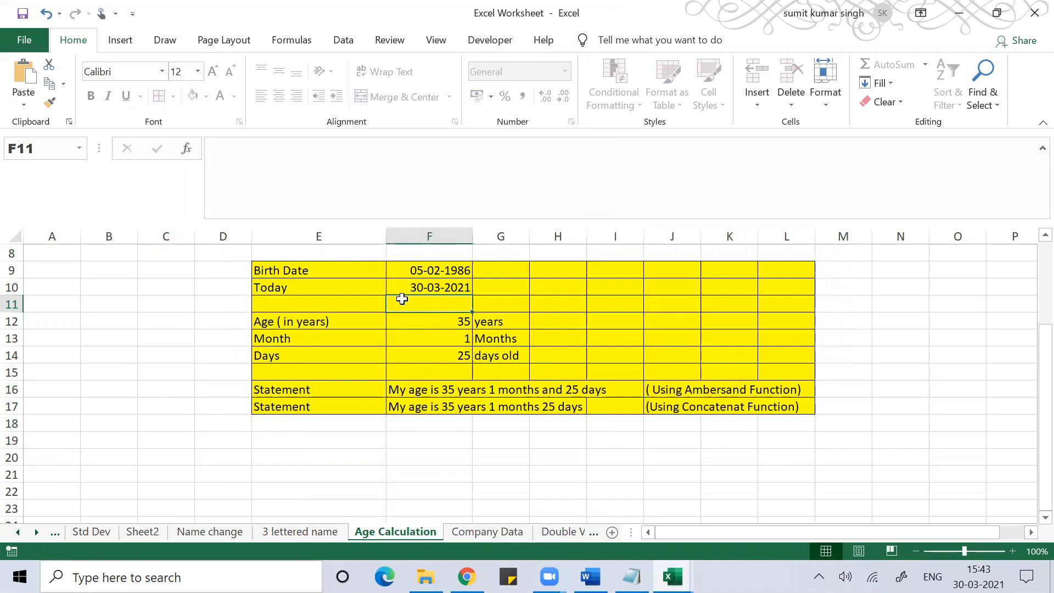
click(476, 337)
click(588, 345)
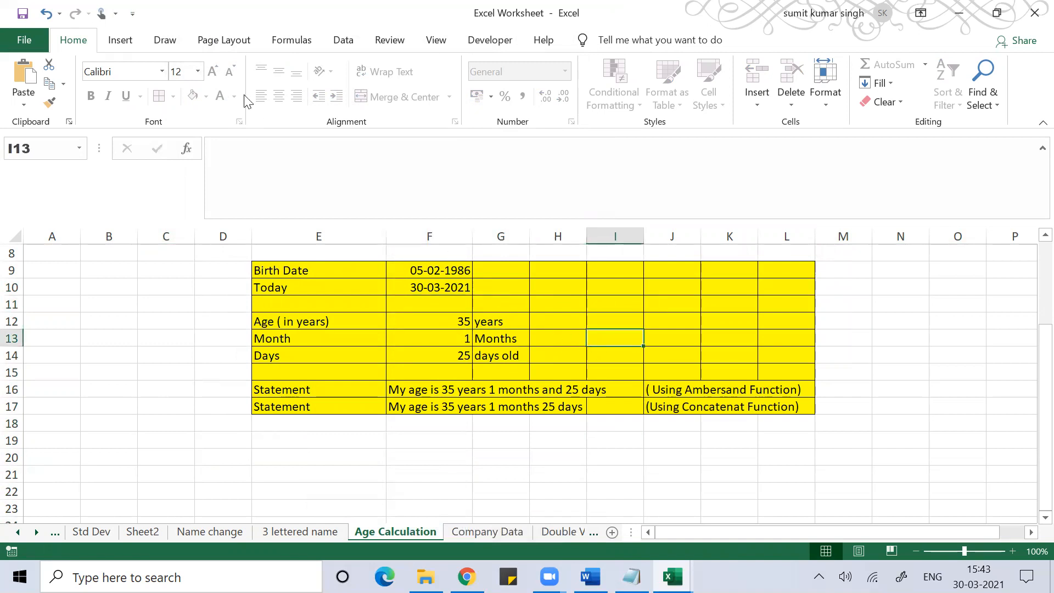
click(132, 42)
click(180, 43)
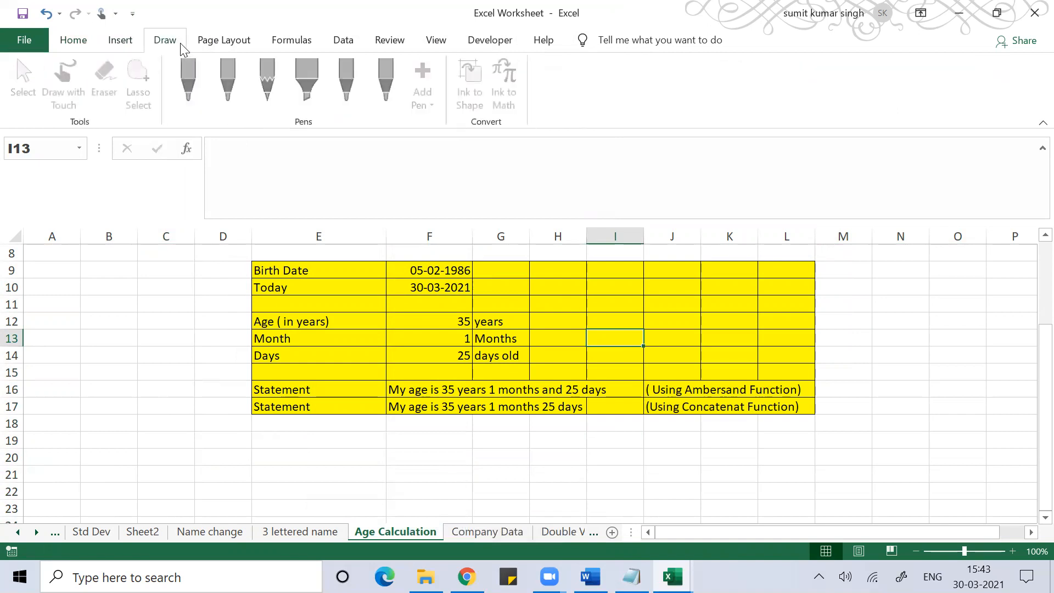
click(233, 44)
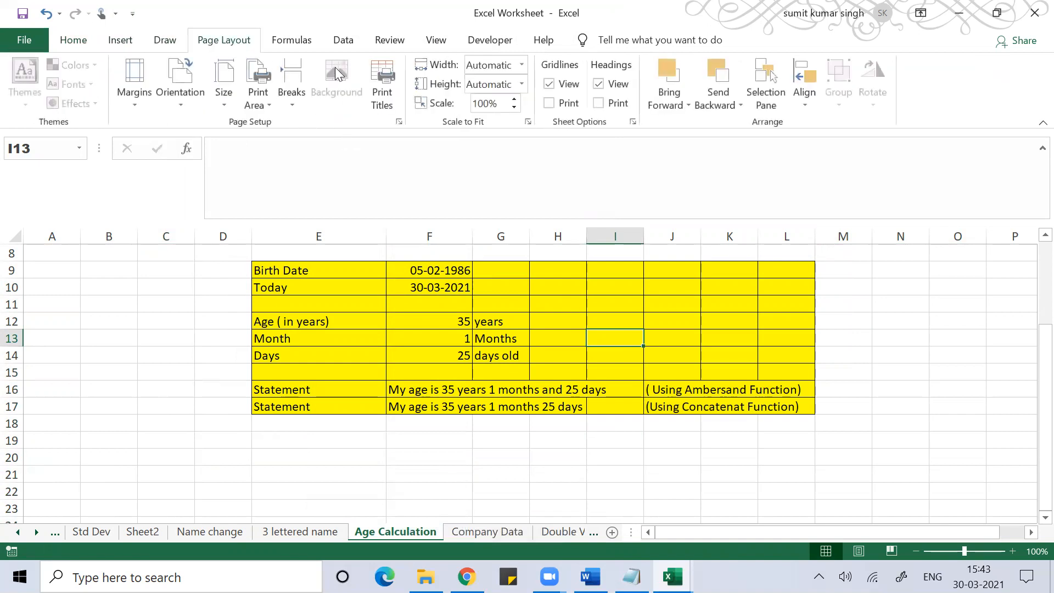
click(324, 298)
click(110, 351)
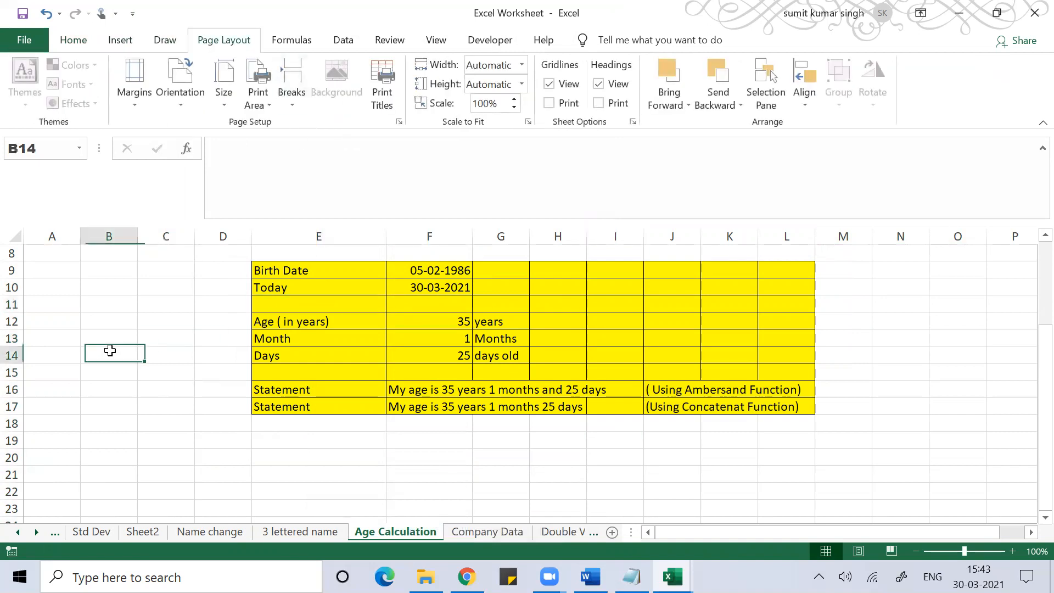
- Browse the Home and Insert tabs and select cells C16, C21, E21, H12, F23
click(72, 48)
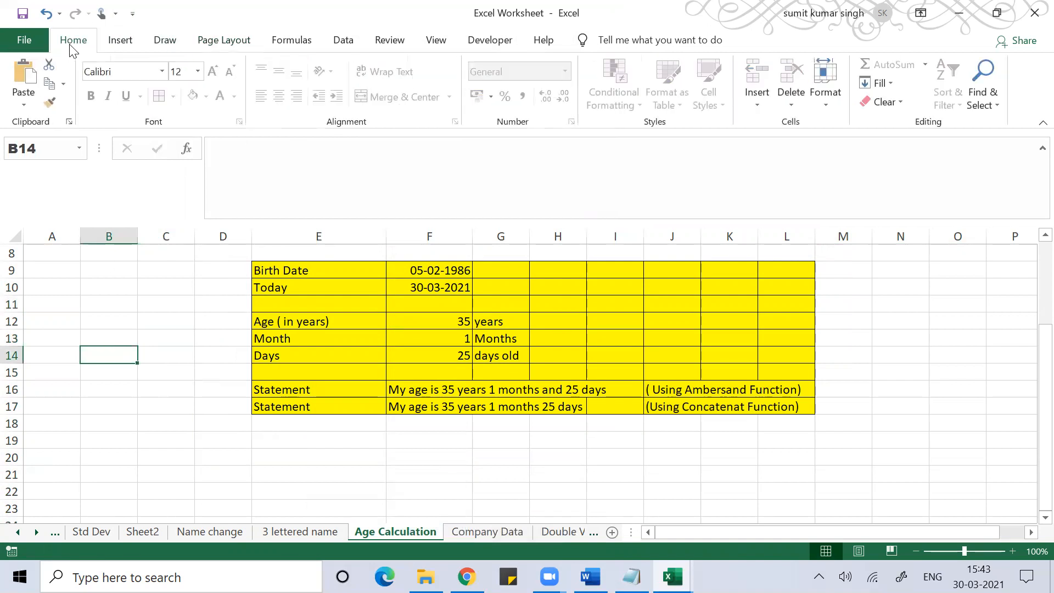
click(127, 43)
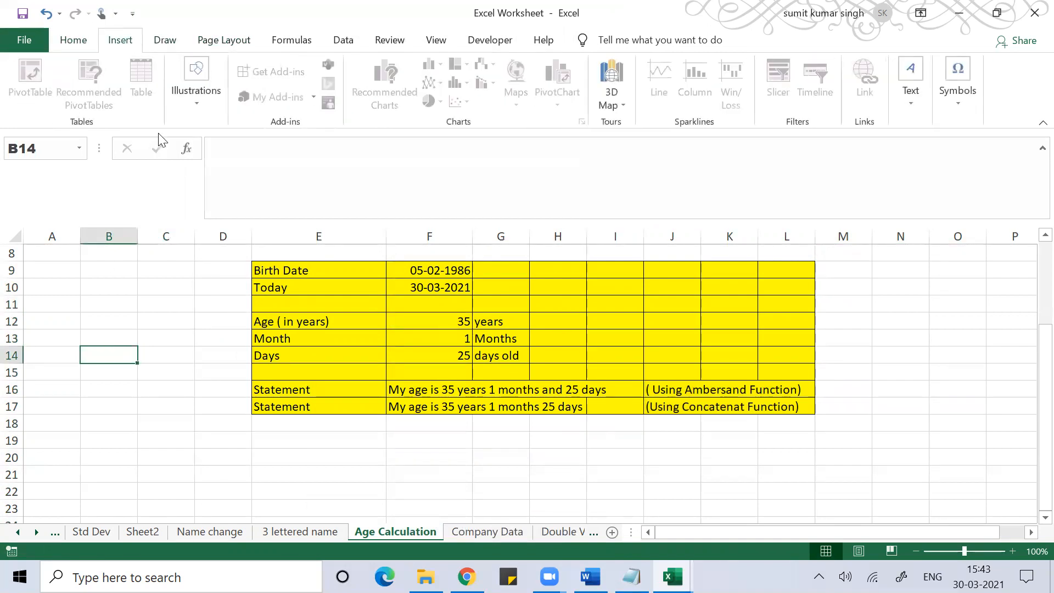
click(165, 386)
click(187, 478)
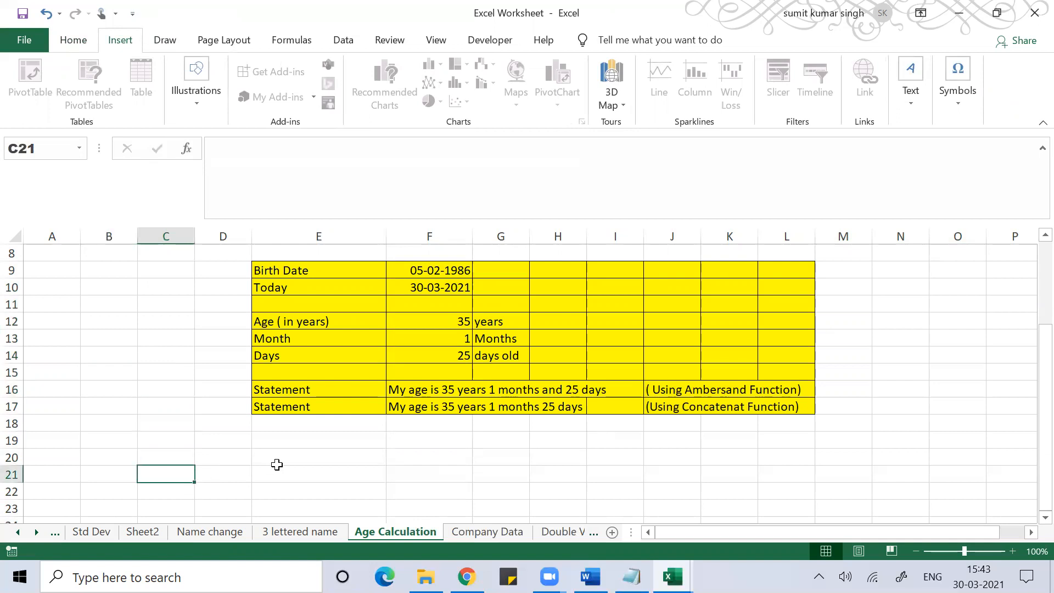
click(372, 470)
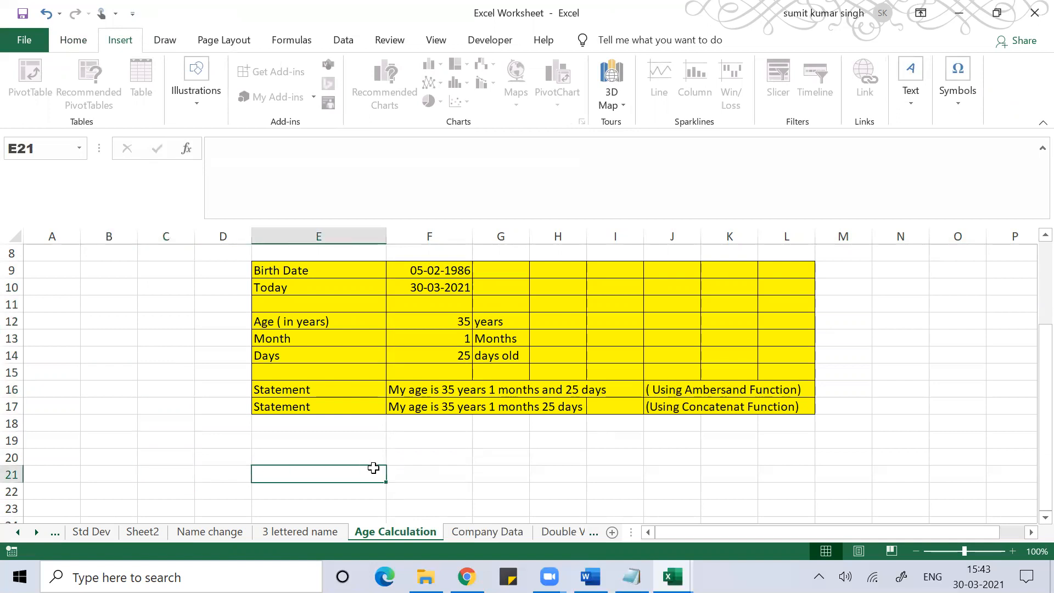
click(571, 324)
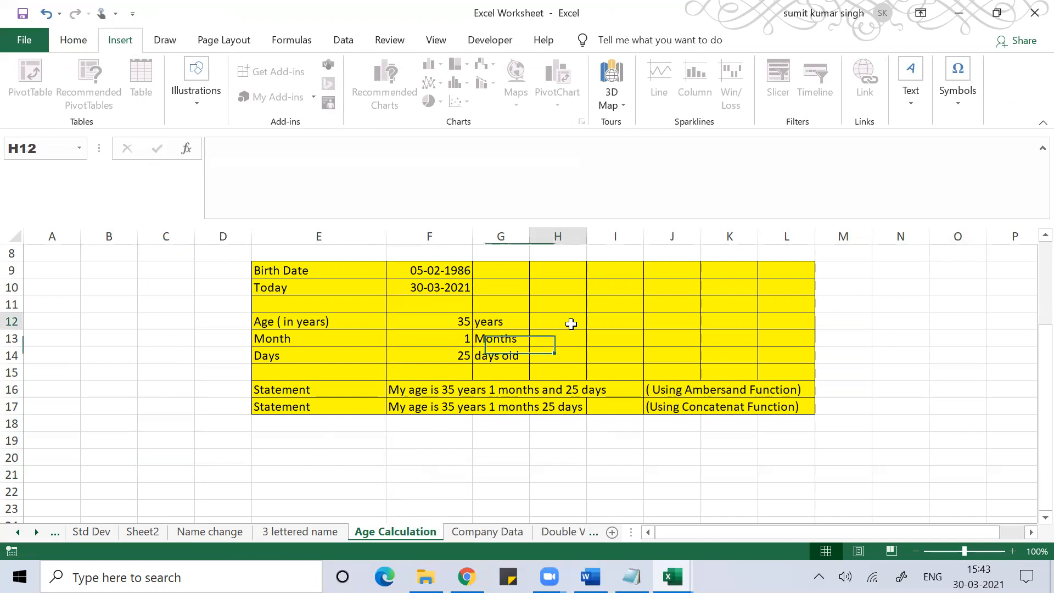
click(466, 501)
- Try 3D Map, decline enabling the Data Analysis add-ins, and show the Draw tab
click(605, 75)
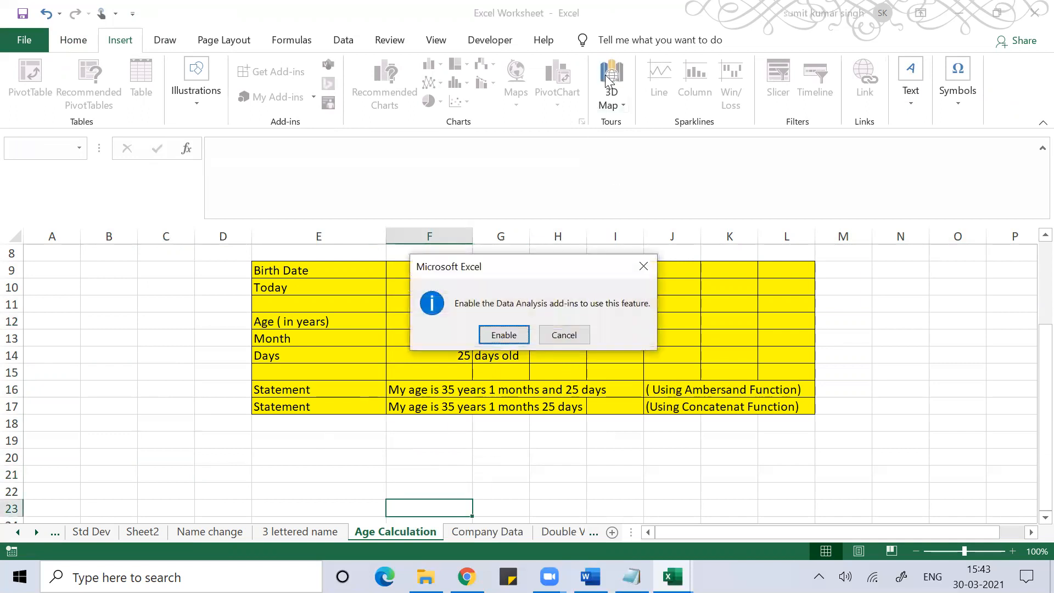
click(643, 267)
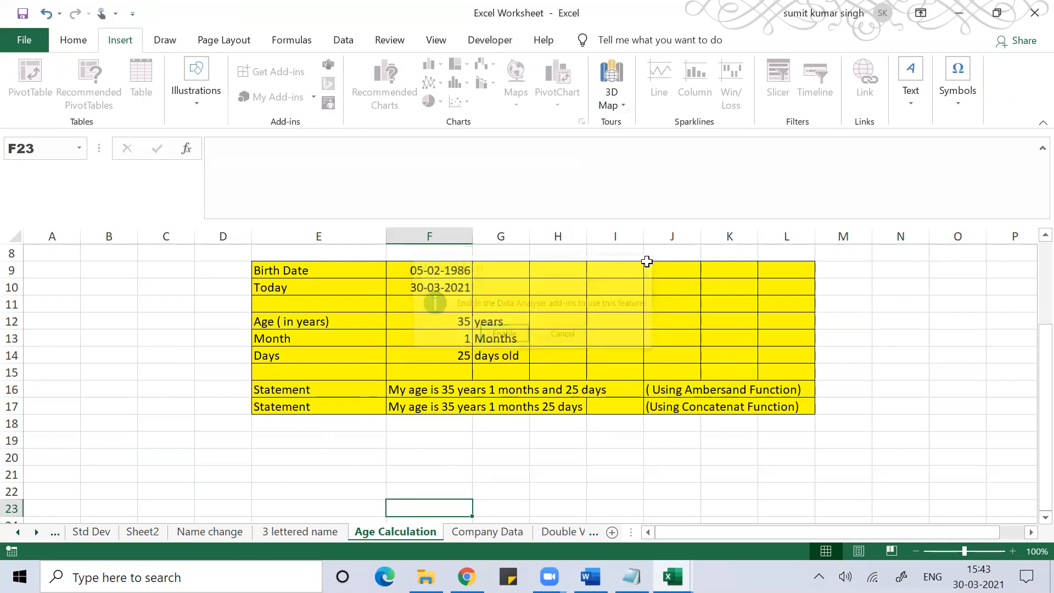
click(906, 410)
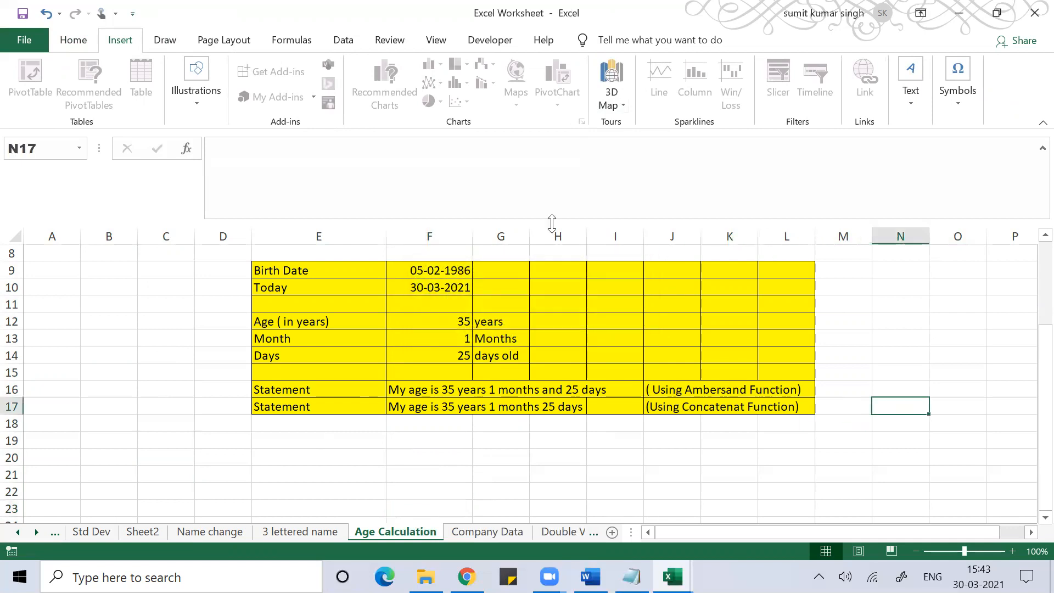
click(168, 44)
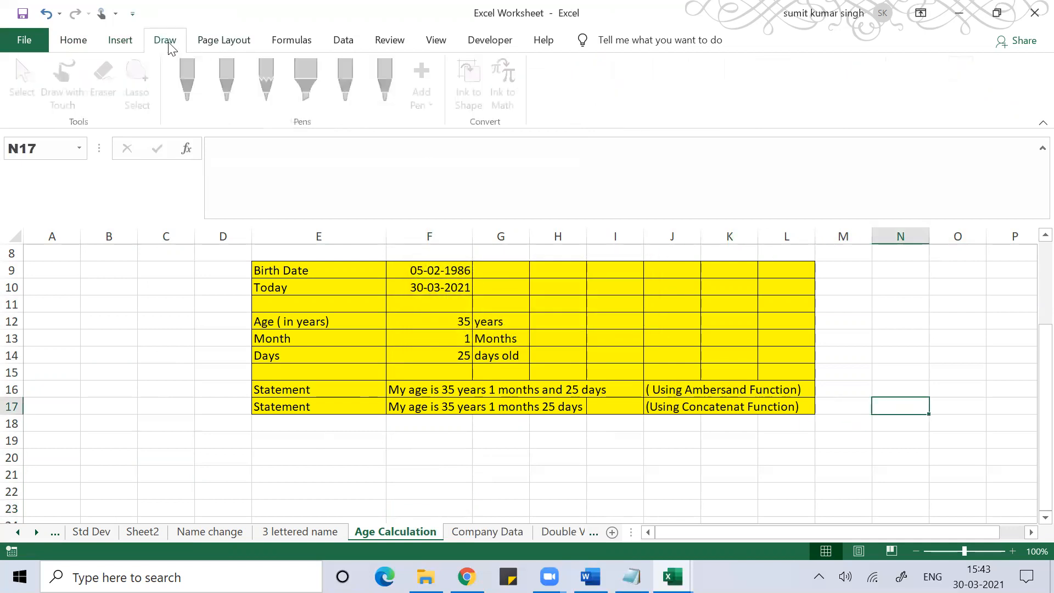
- Check that blank cell B20 accepts typing by entering 'aaaa', then erase it
click(587, 447)
click(446, 367)
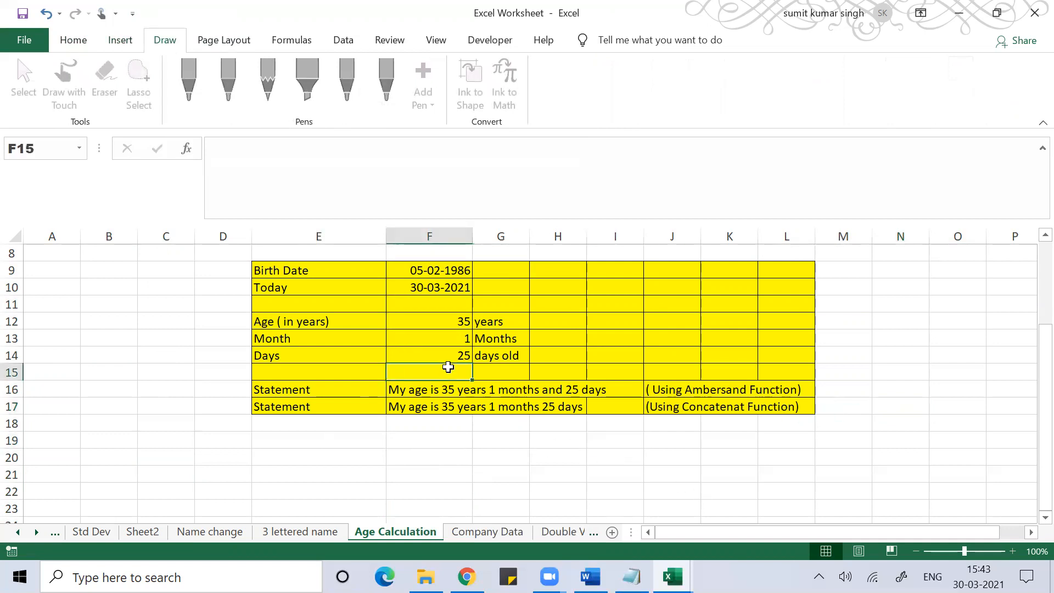
click(91, 366)
click(108, 457)
text(aaaa)
key(BackSpace)
key(BackSpace)
key(BackSpace)
key(BackSpace)
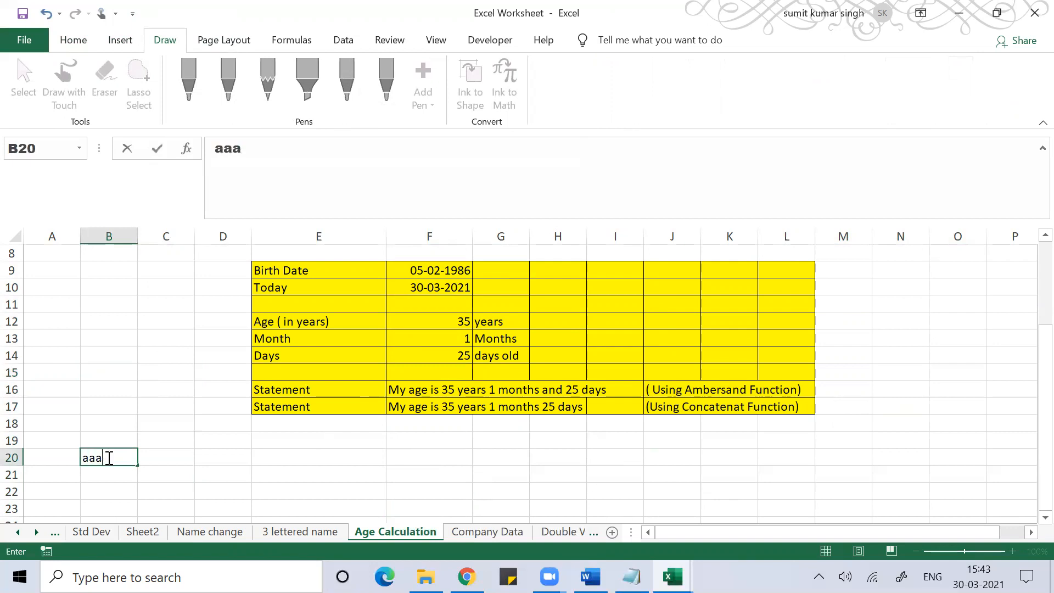
- Edit blank cell B13, move to C17, and bring up the Review tab's protection tools
double_click(110, 337)
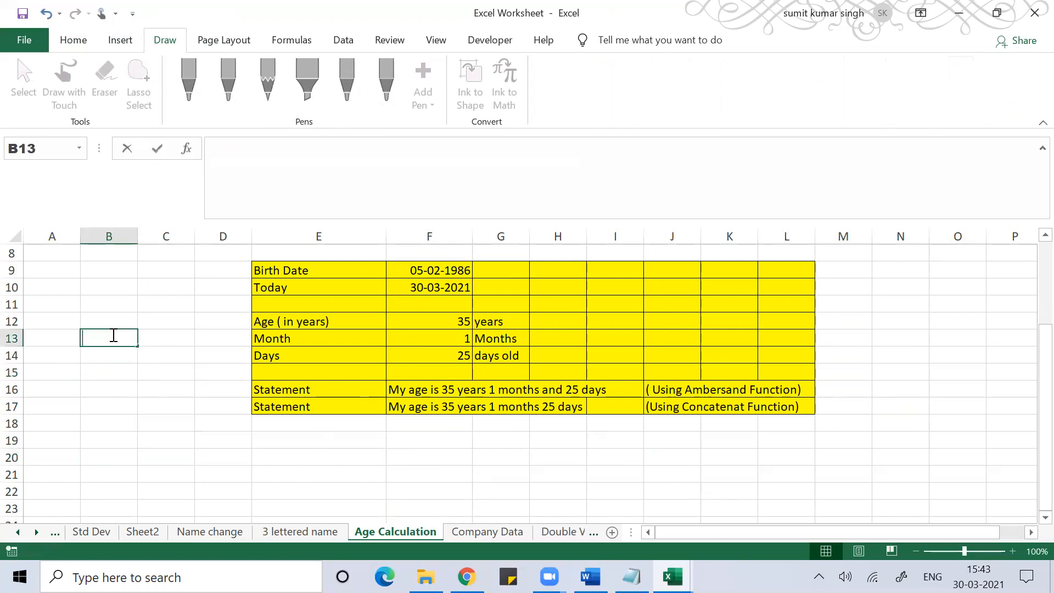
click(182, 405)
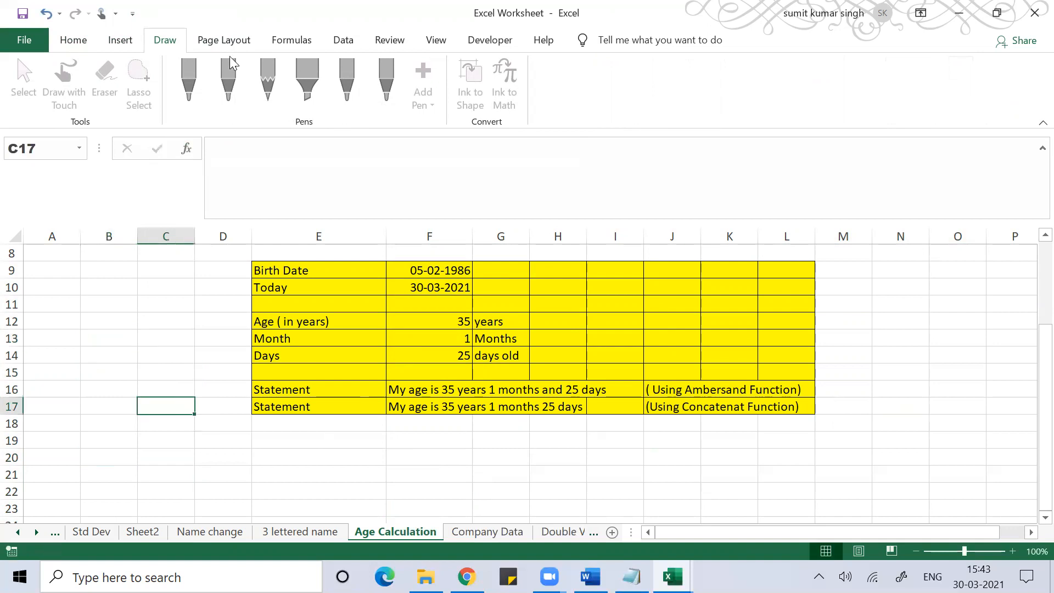
click(386, 42)
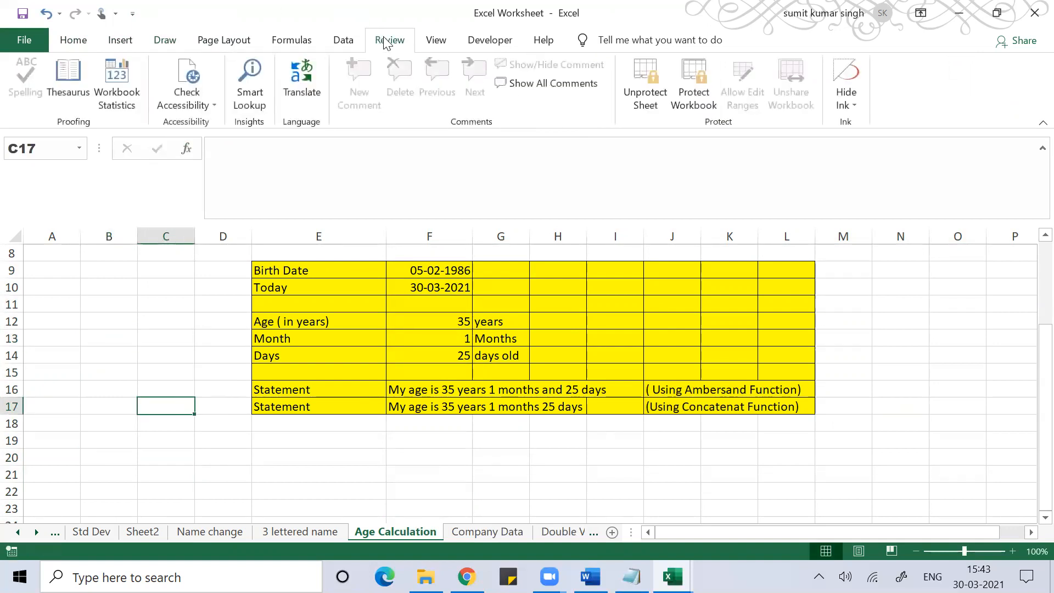
click(693, 93)
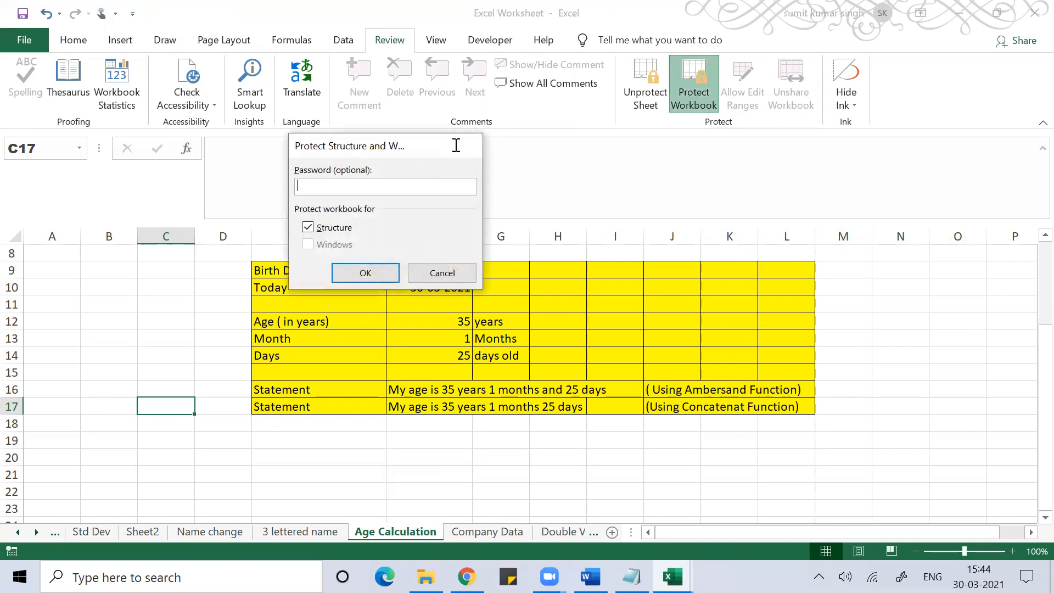
click(457, 146)
click(607, 283)
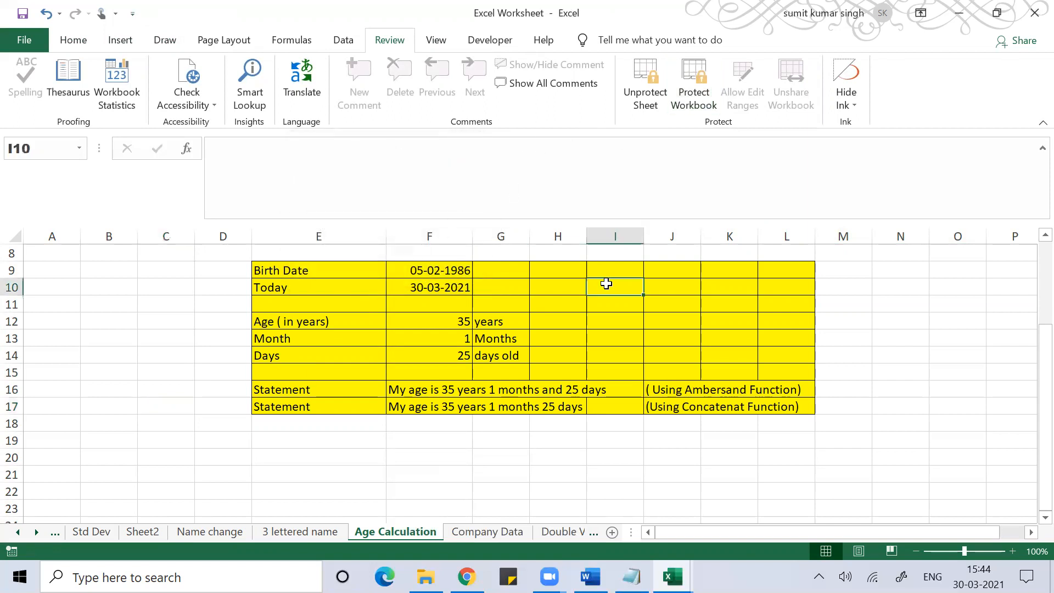
click(676, 95)
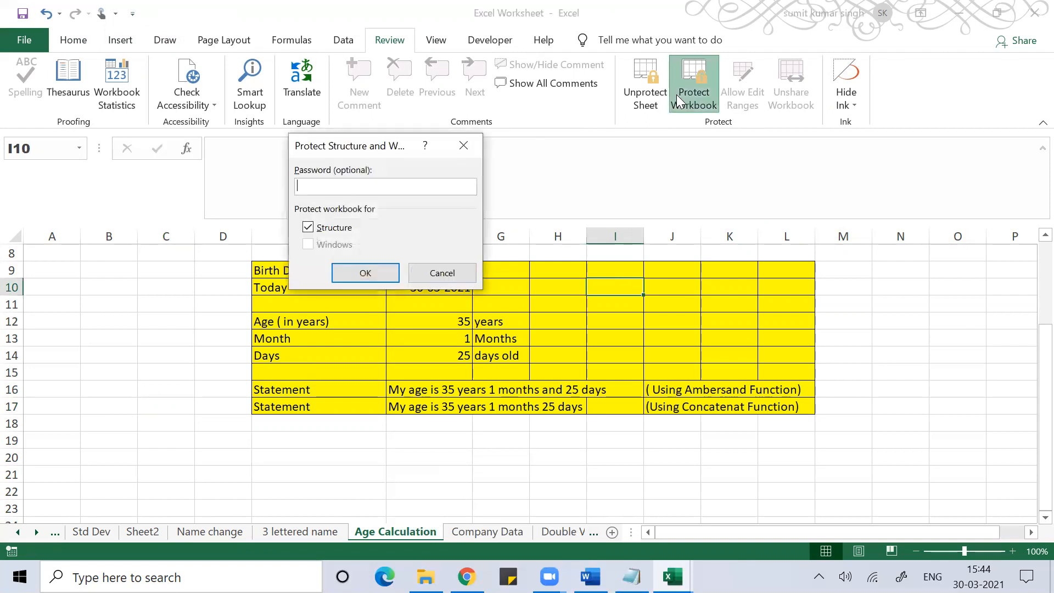
click(467, 141)
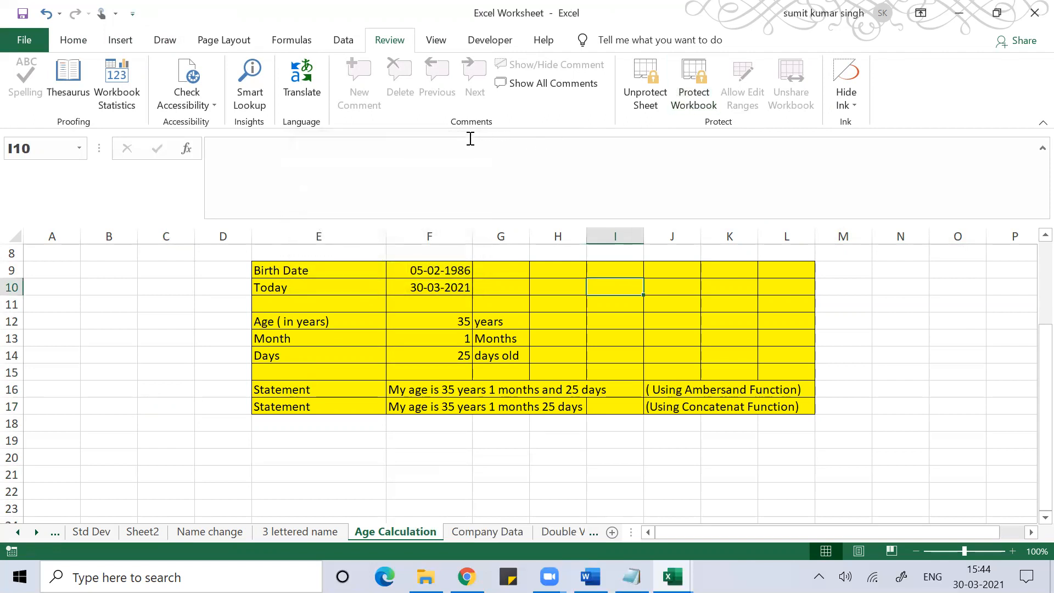
click(341, 342)
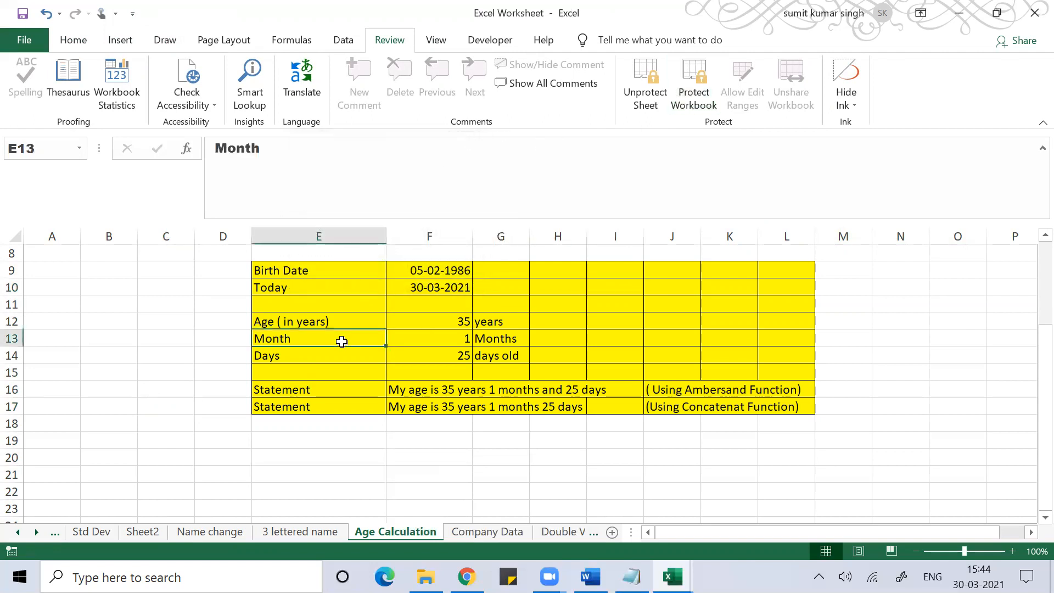
click(114, 456)
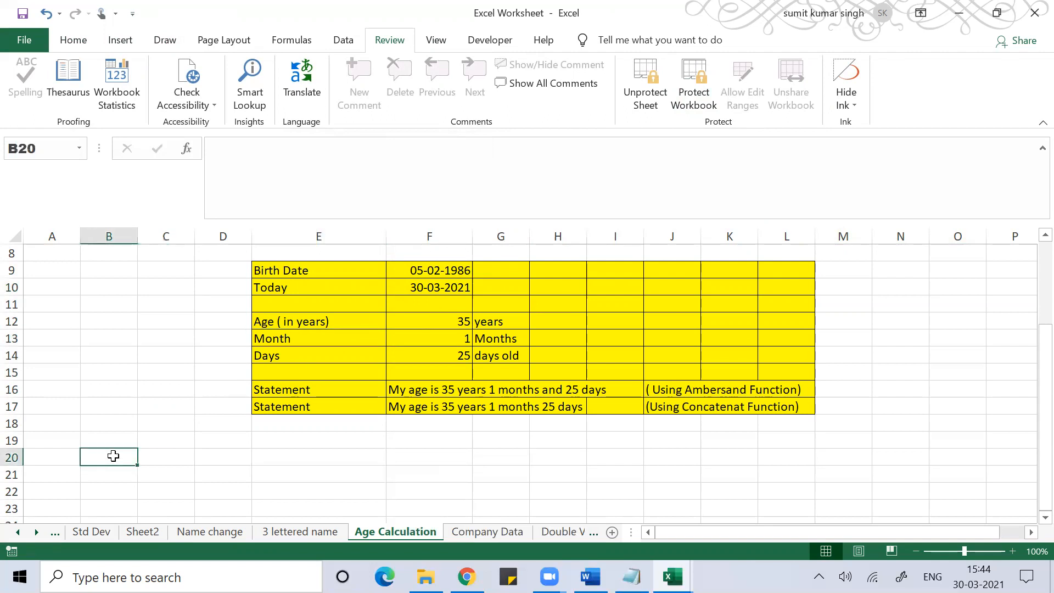
click(185, 487)
text(amit)
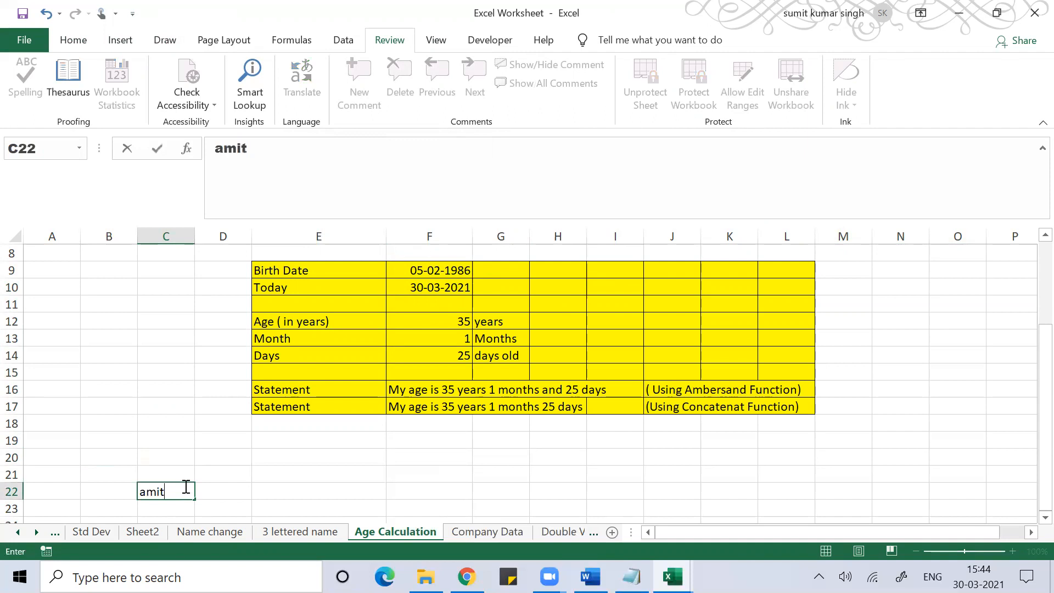
key(Return)
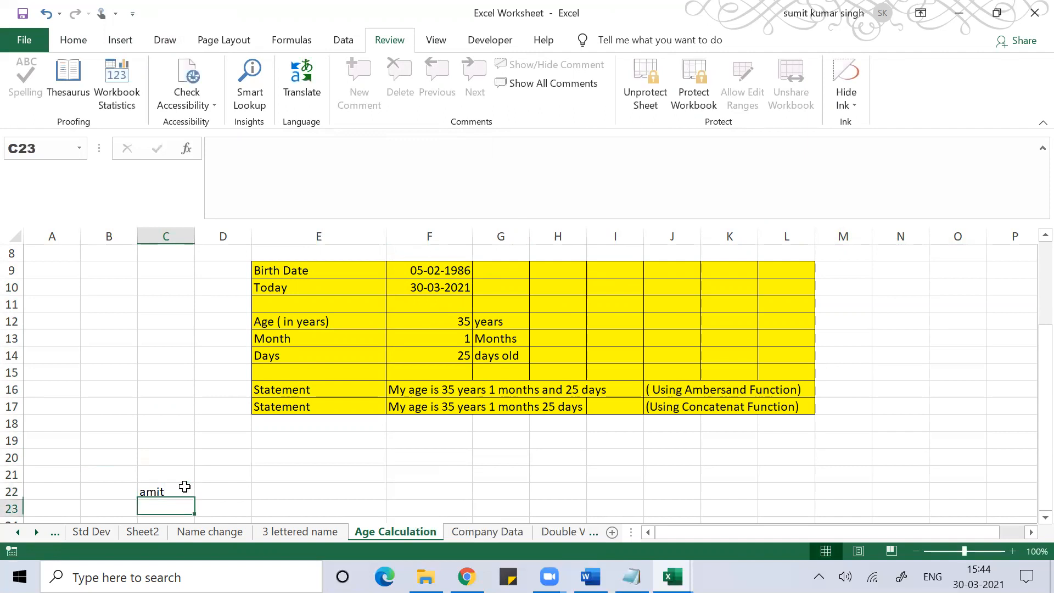
click(185, 487)
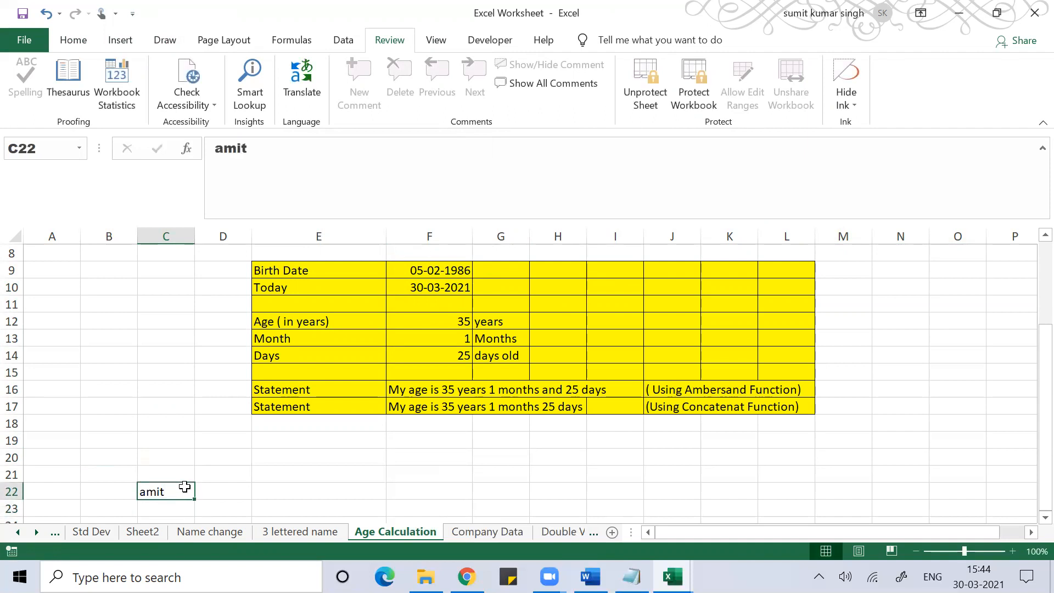
key(Delete)
click(519, 384)
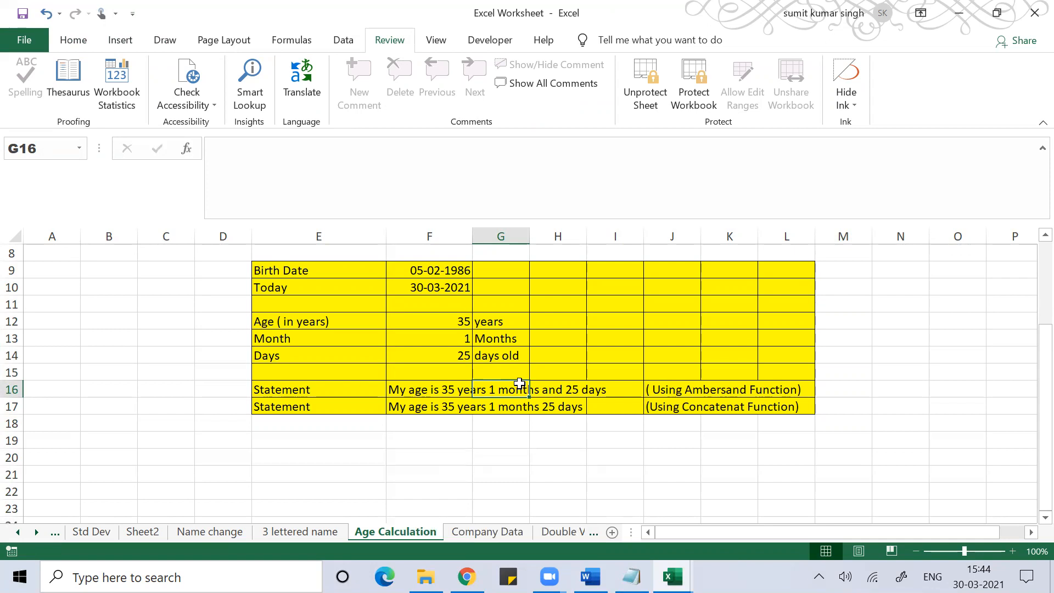
click(407, 384)
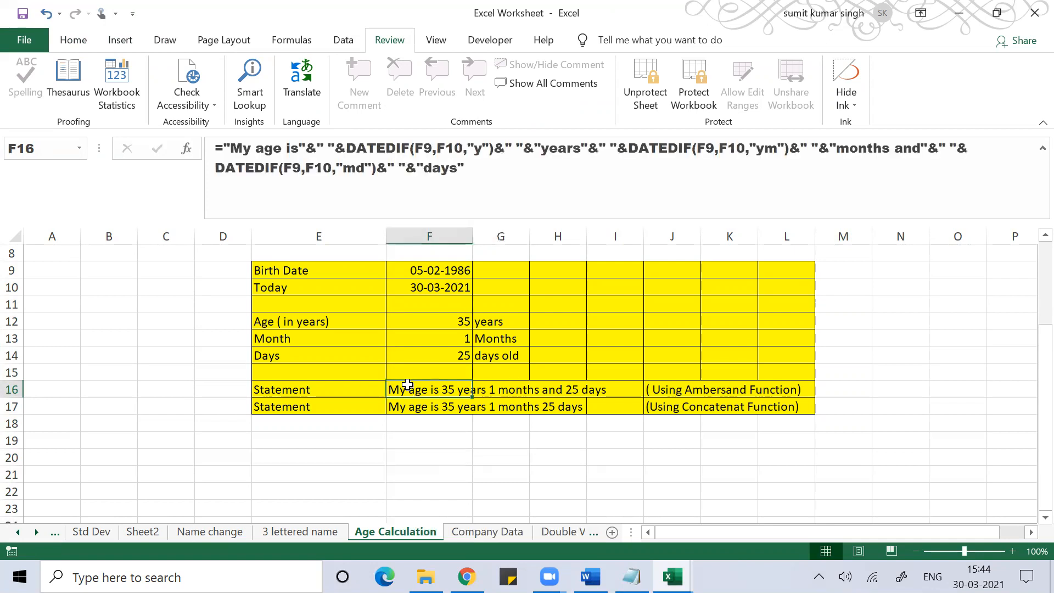
click(413, 408)
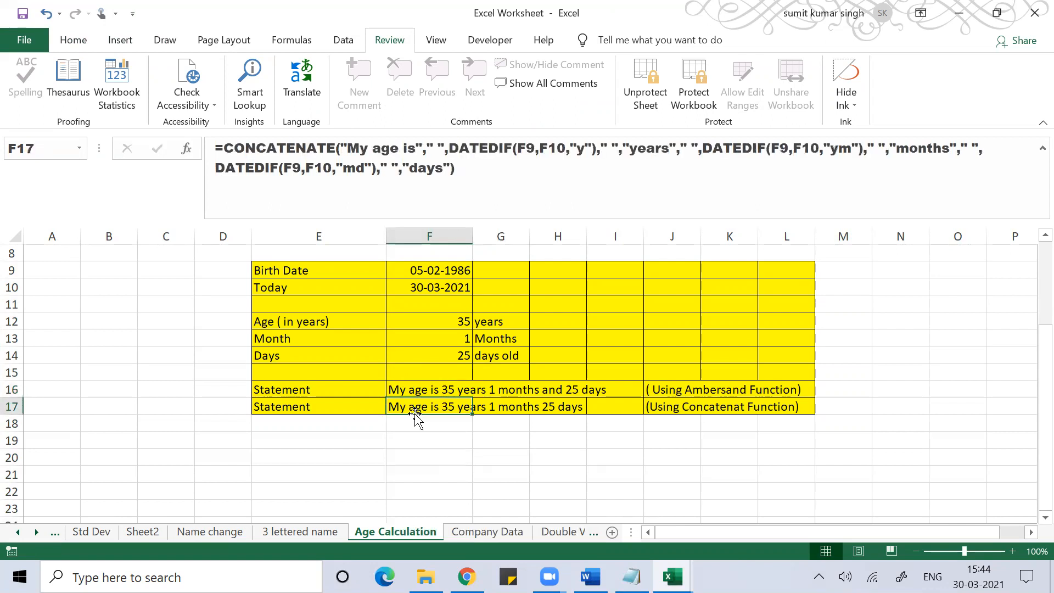
double_click(415, 413)
key(Return)
click(404, 390)
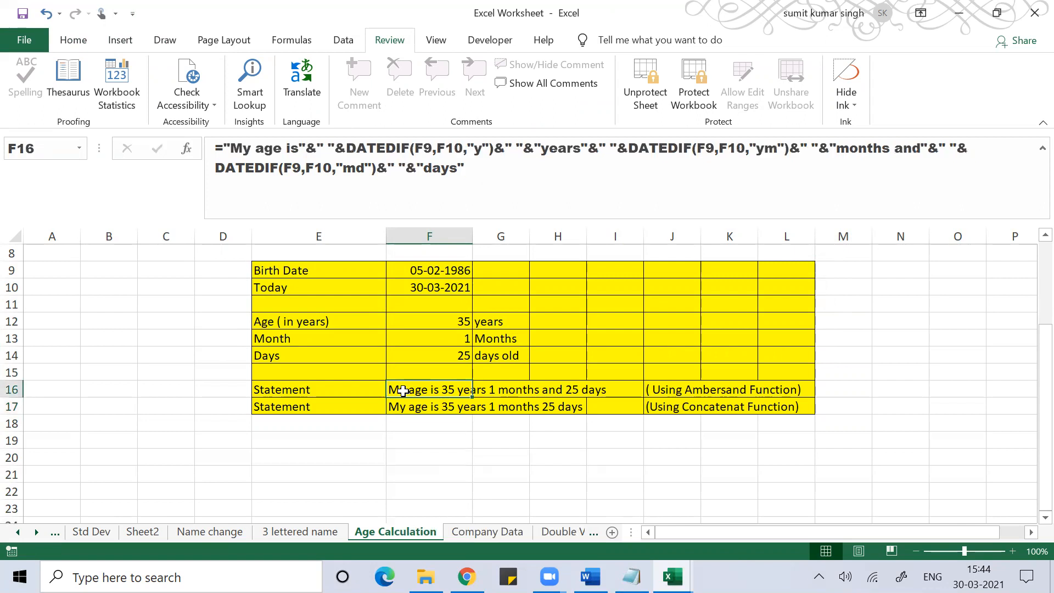
double_click(403, 390)
key(Return)
click(445, 322)
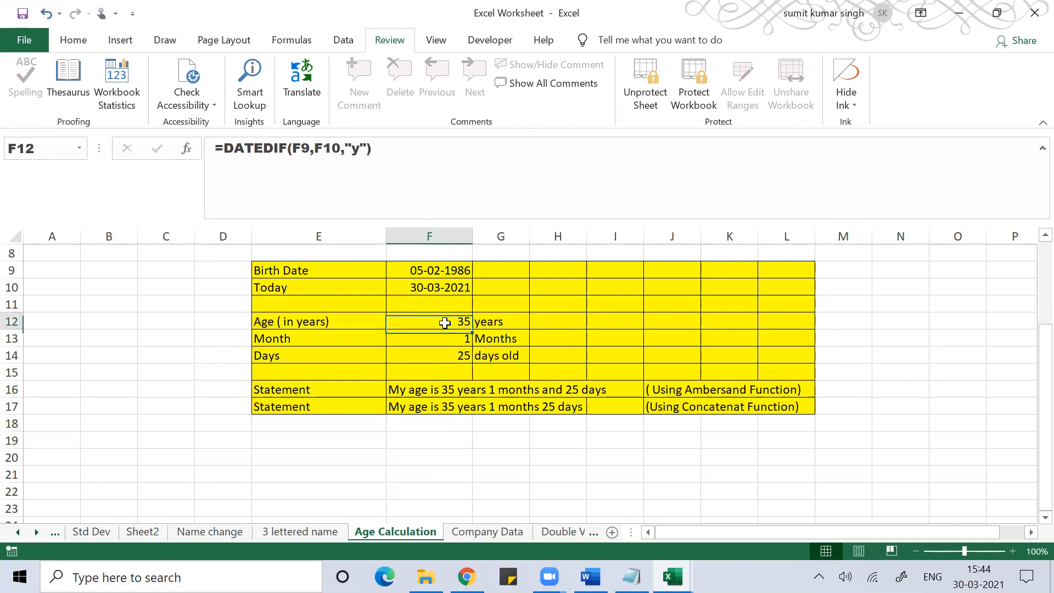
double_click(445, 322)
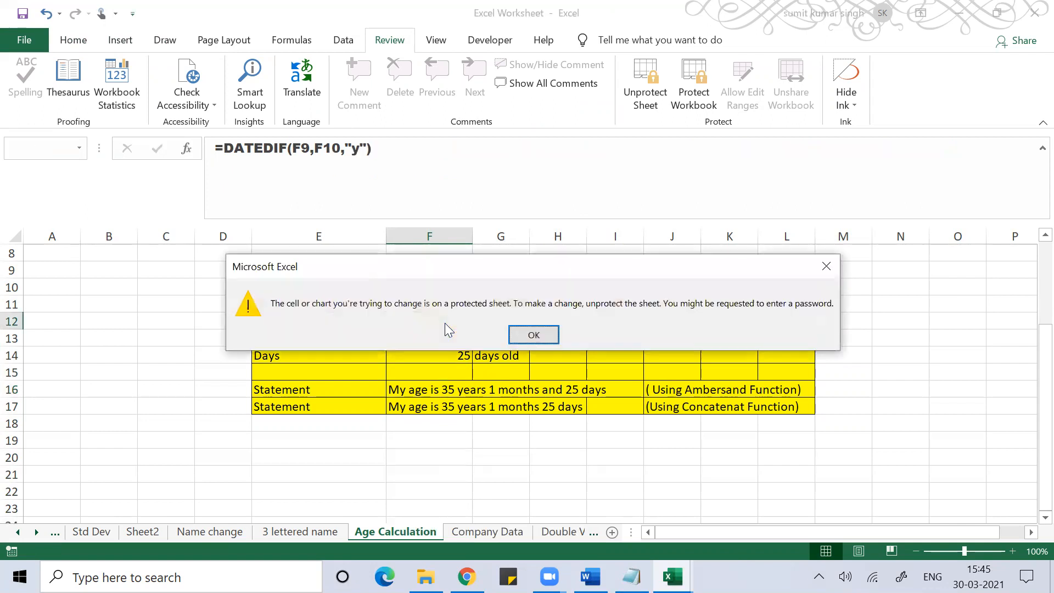
key(Return)
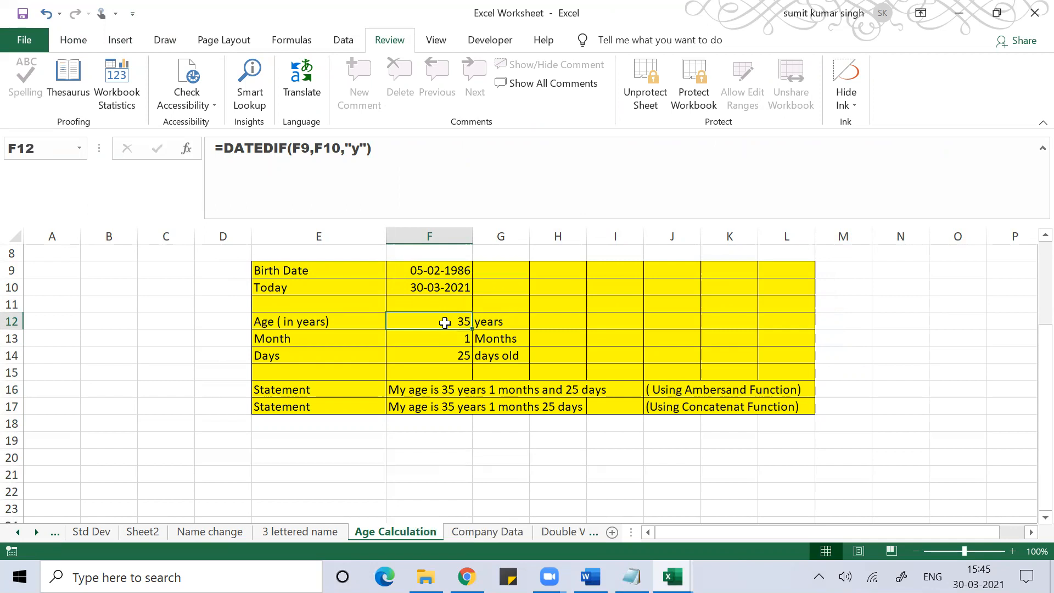